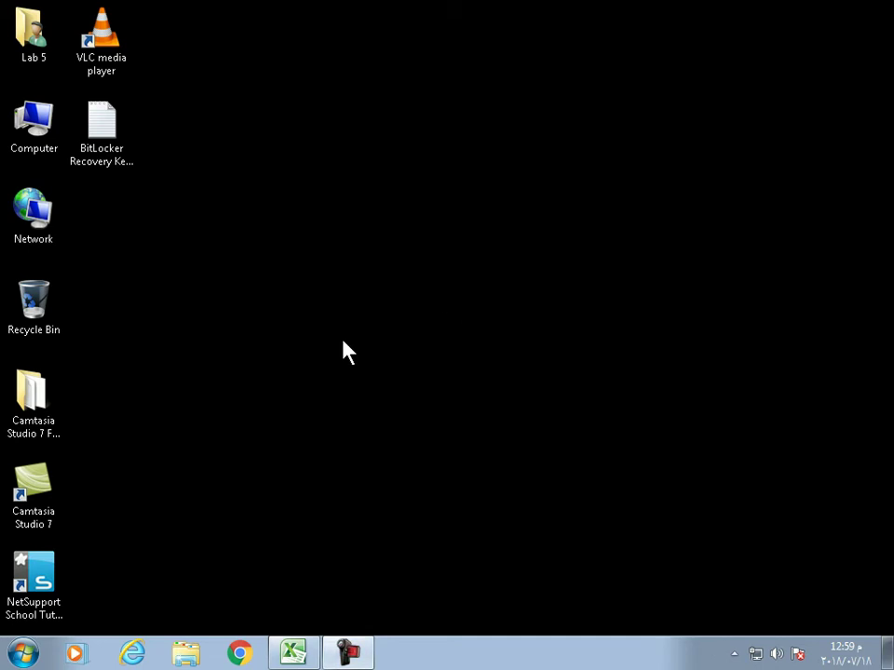
Step: Launch Excel 2010 from the Start menu to get a blank Book1 workbook
click(18, 655)
click(56, 377)
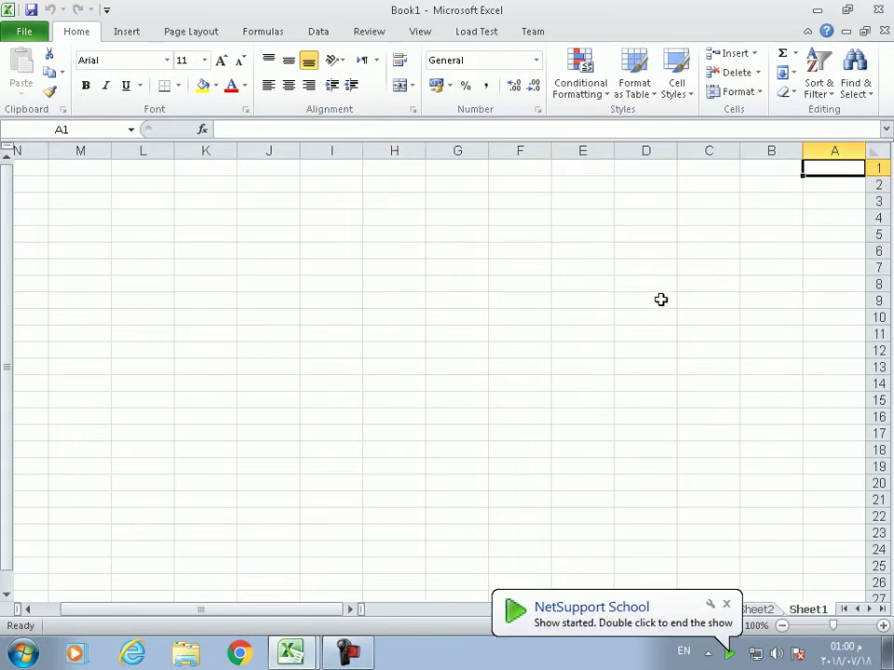
click(822, 149)
click(399, 216)
click(23, 654)
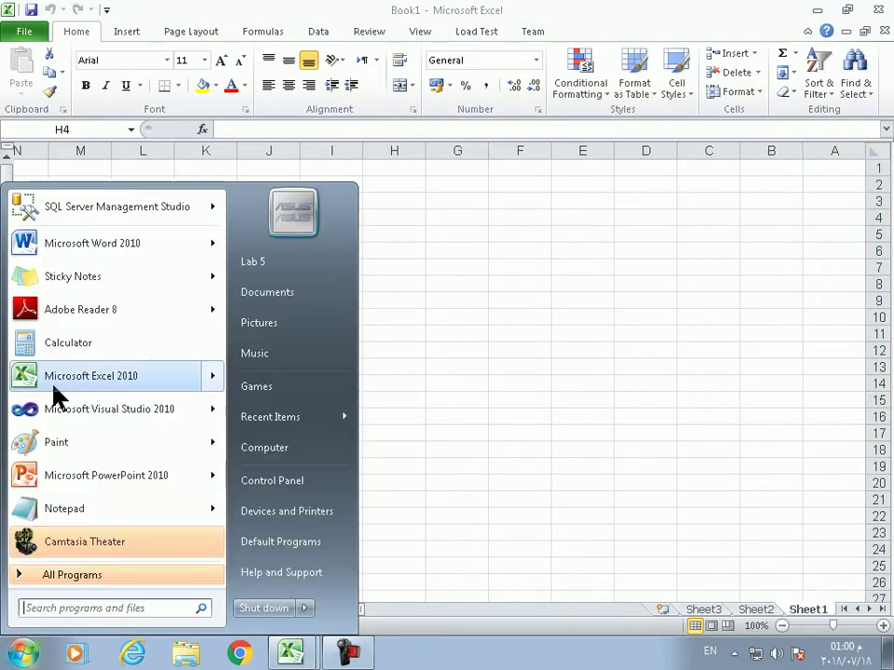
click(63, 240)
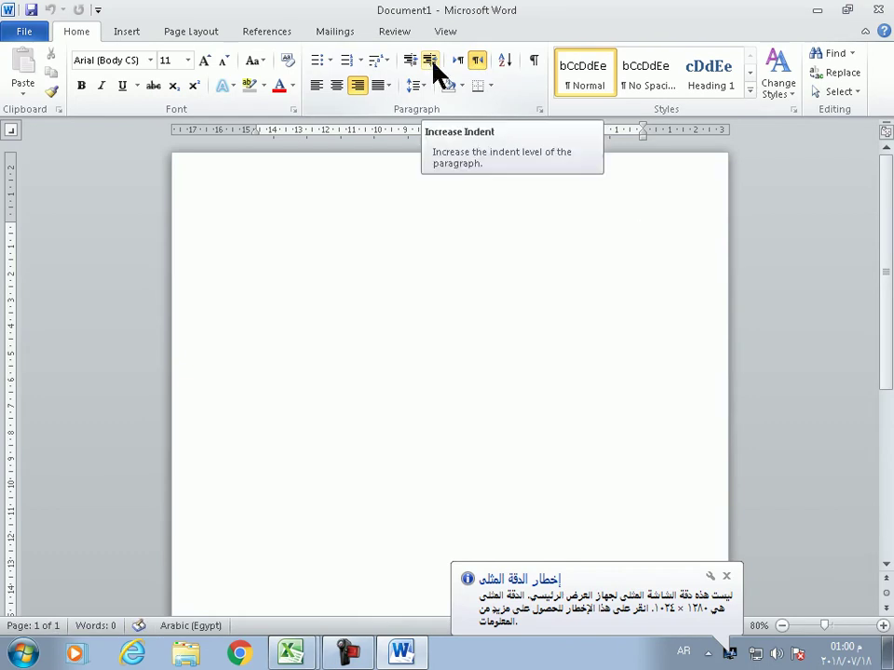
click(878, 9)
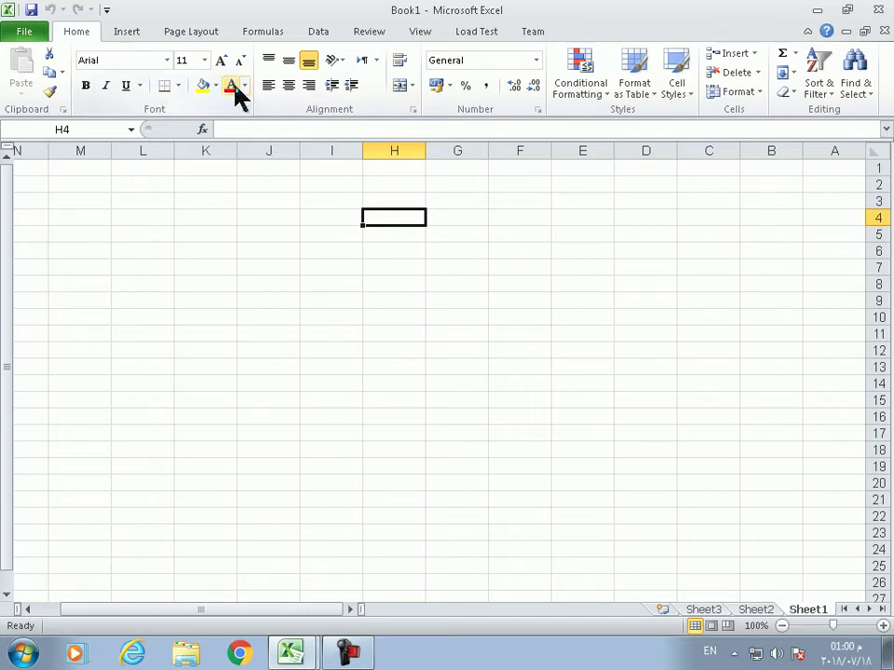
Step: Toggle Sheet Right-to-Left on the Page Layout tab several times, leaving it on
click(194, 35)
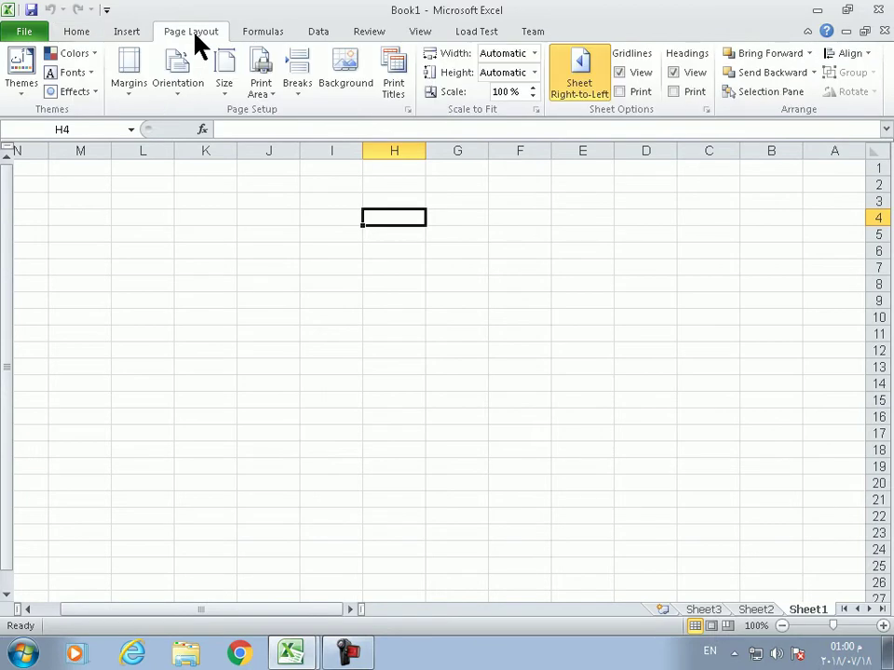
click(579, 94)
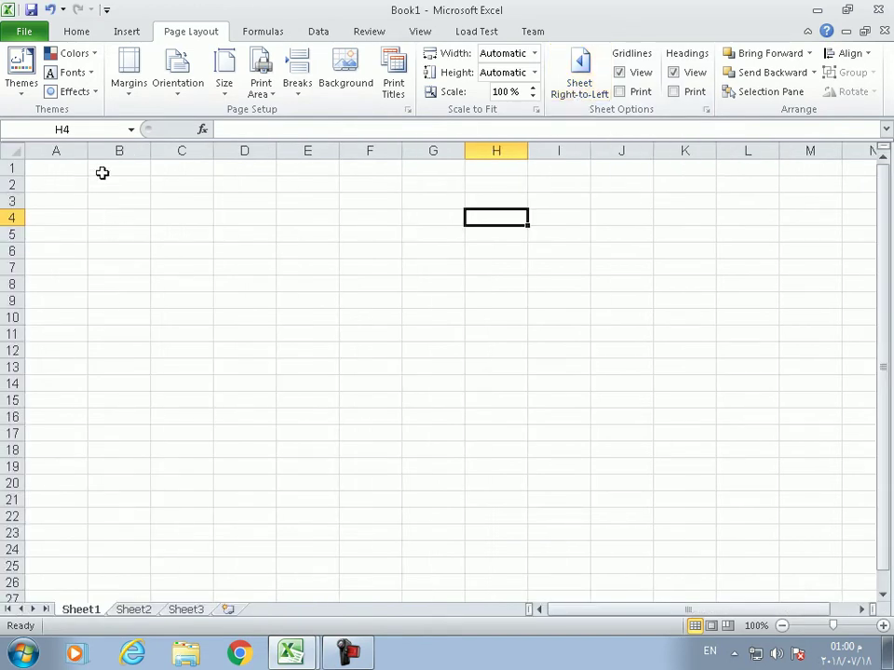
click(566, 89)
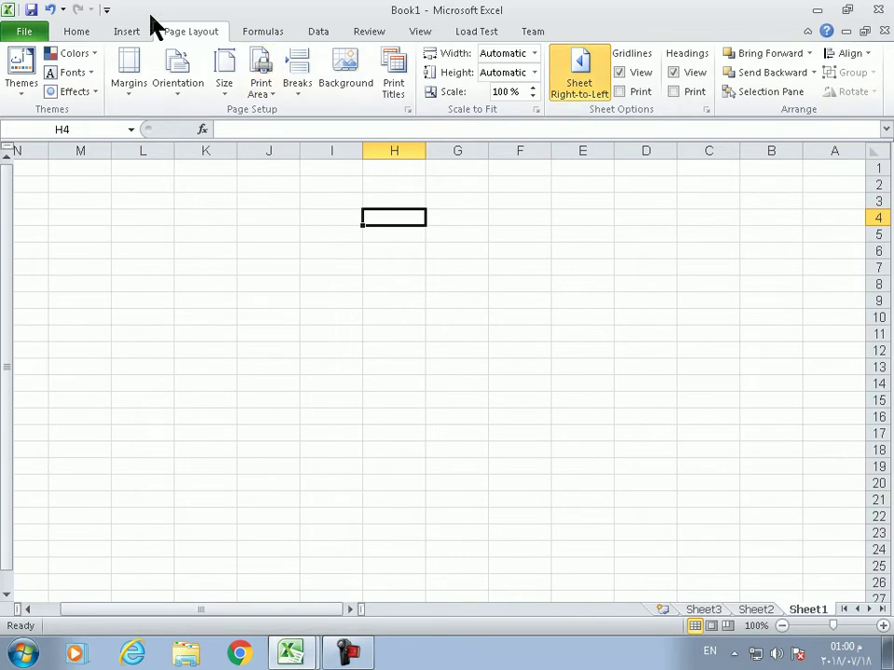
click(564, 88)
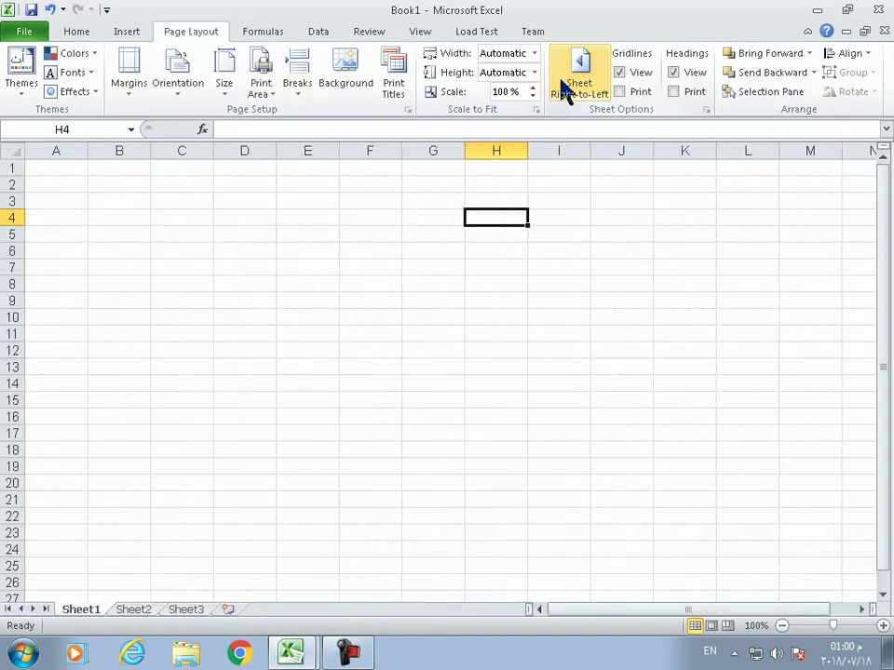
click(565, 89)
click(562, 84)
click(562, 84)
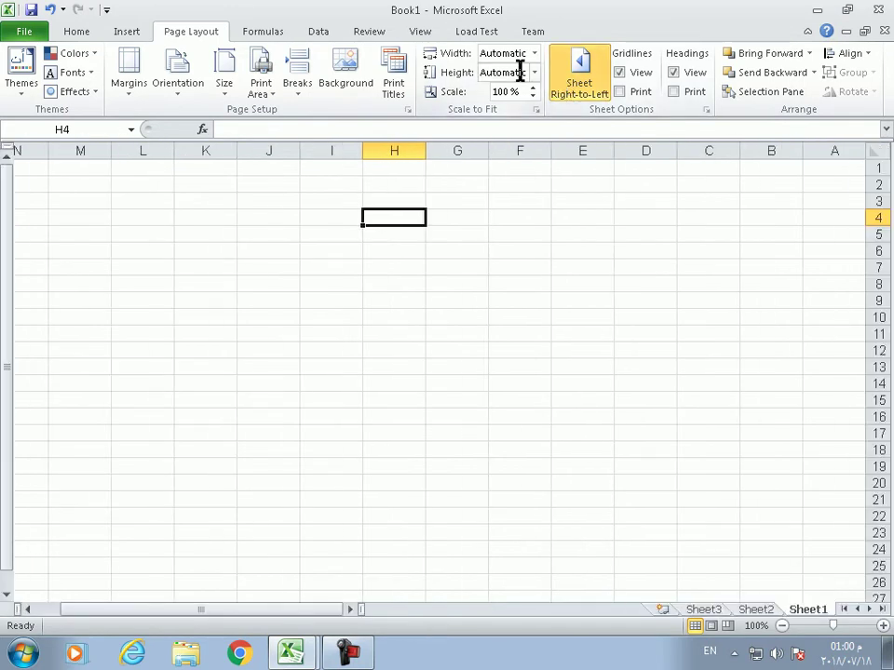
click(581, 82)
click(596, 84)
Step: Select cells in column A, ending with A1 active
click(817, 170)
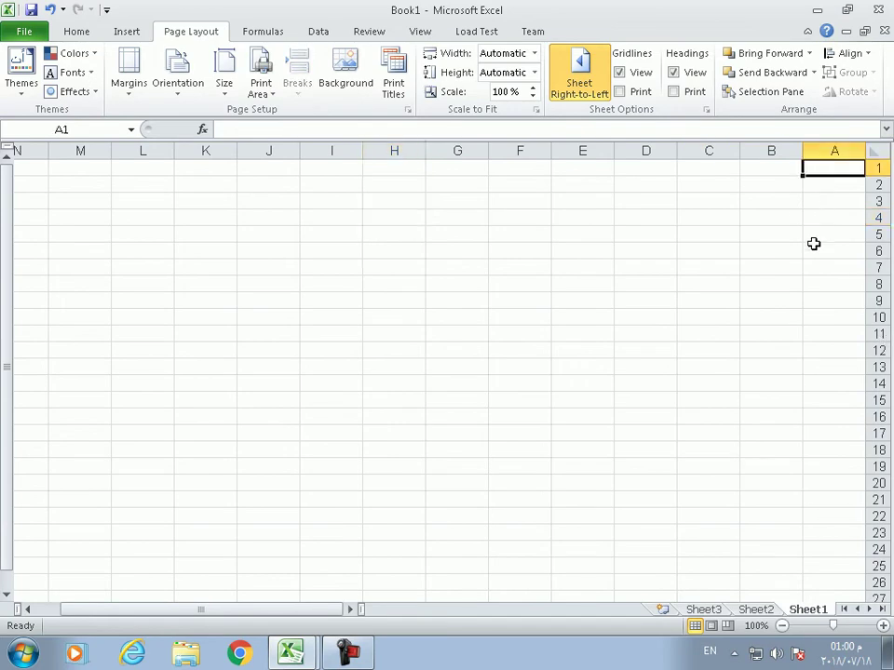
click(825, 185)
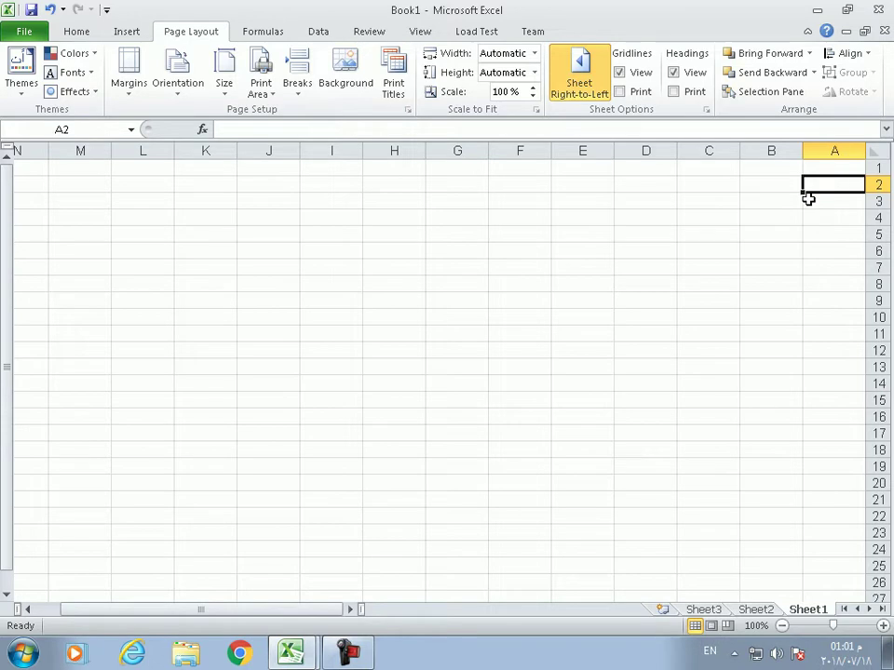
key(Up)
key(Left)
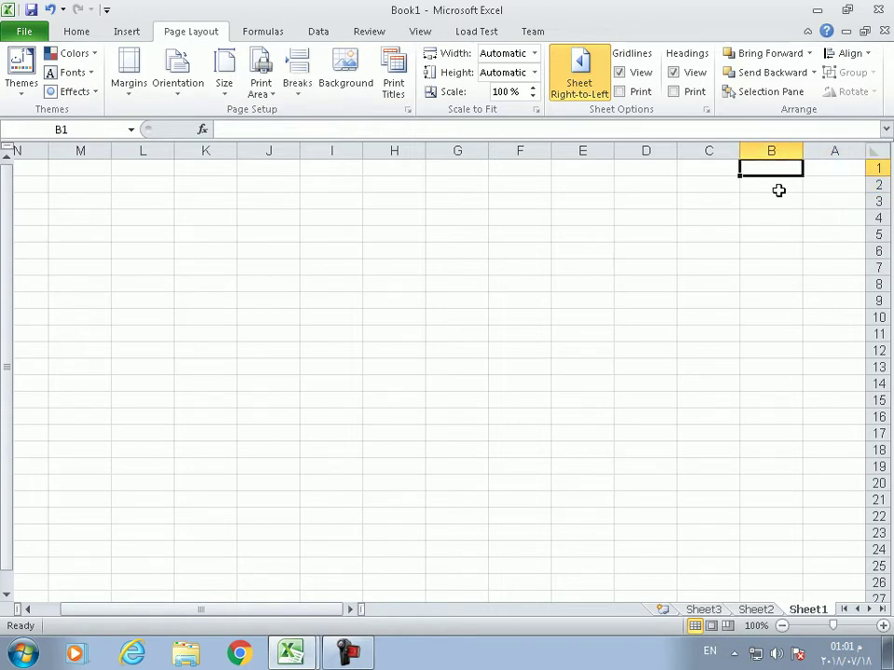
click(830, 197)
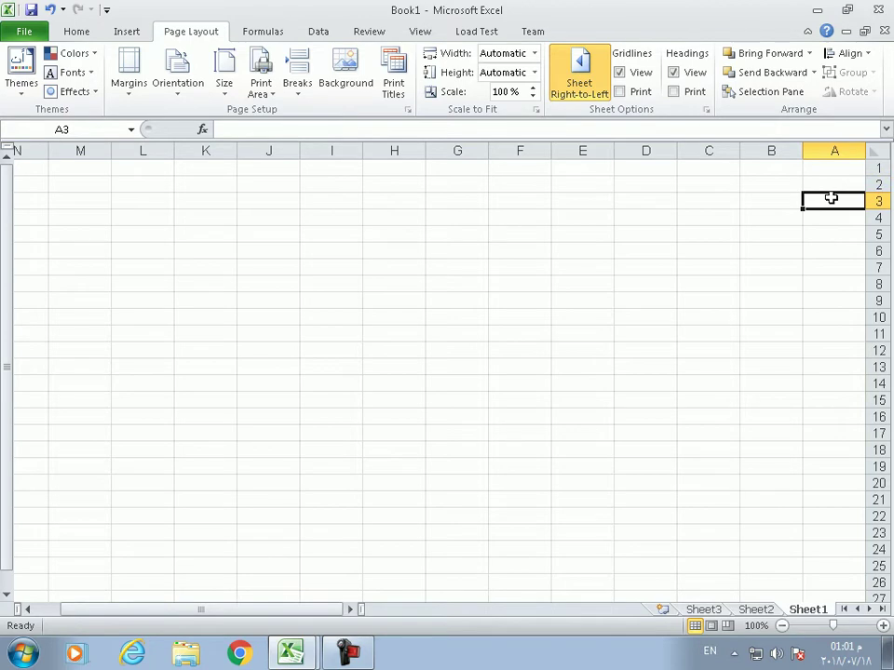
click(841, 164)
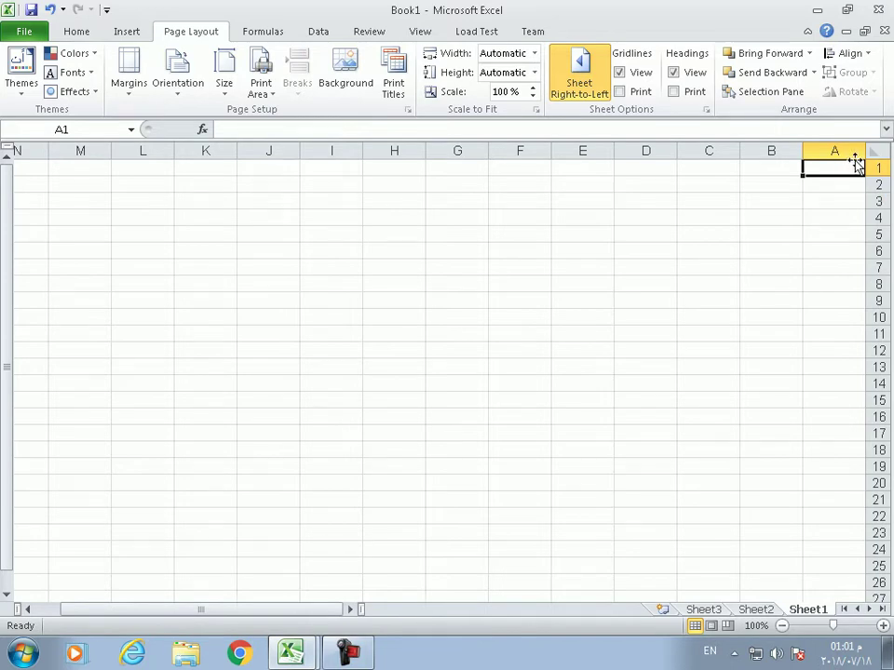
Step: Enlarge the whole sheet's font to size 14 with Grow Font
click(872, 153)
click(78, 33)
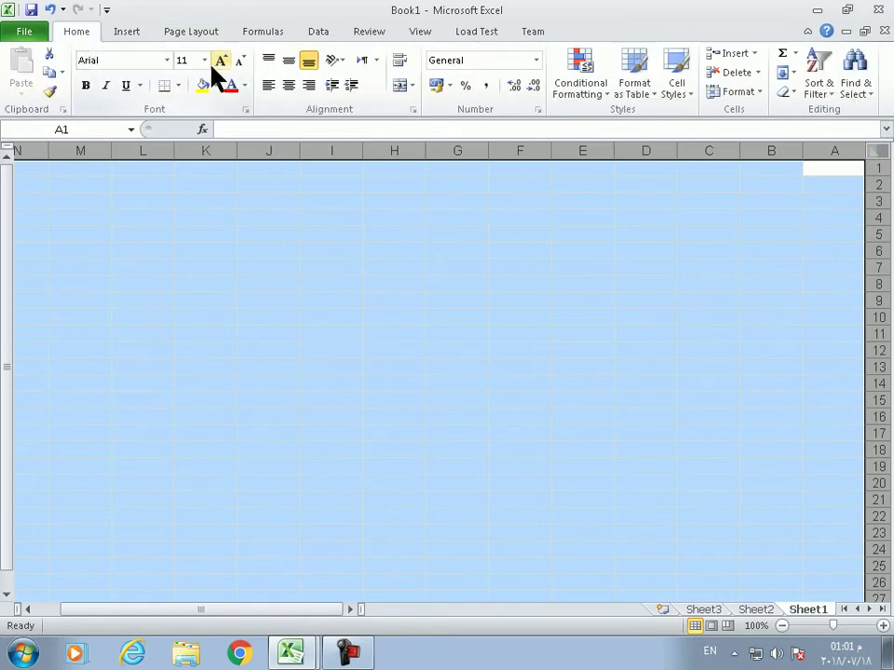
click(220, 62)
click(220, 62)
click(791, 228)
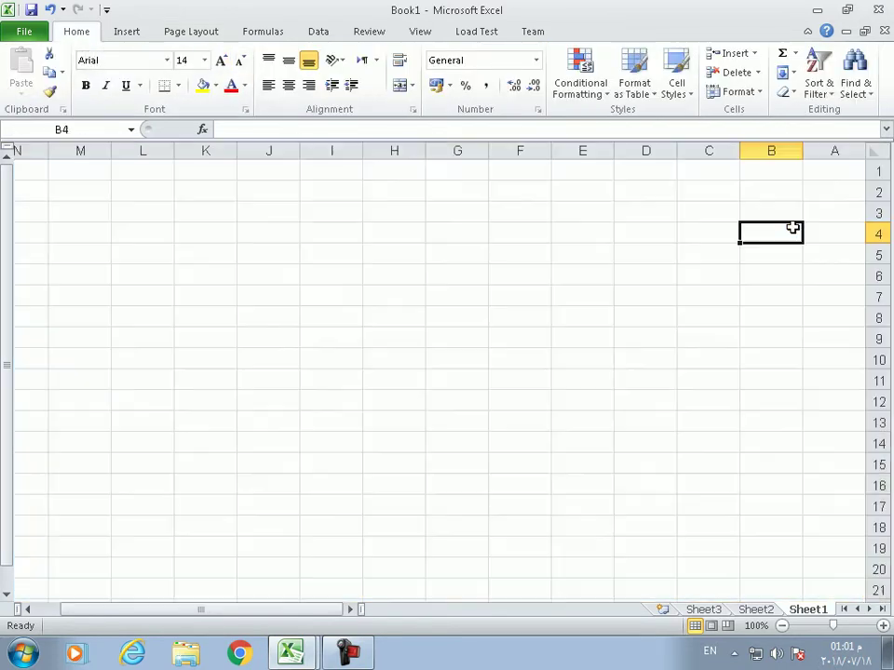
Step: Switch to Arabic input and enter 'م' as the A1 header
click(831, 177)
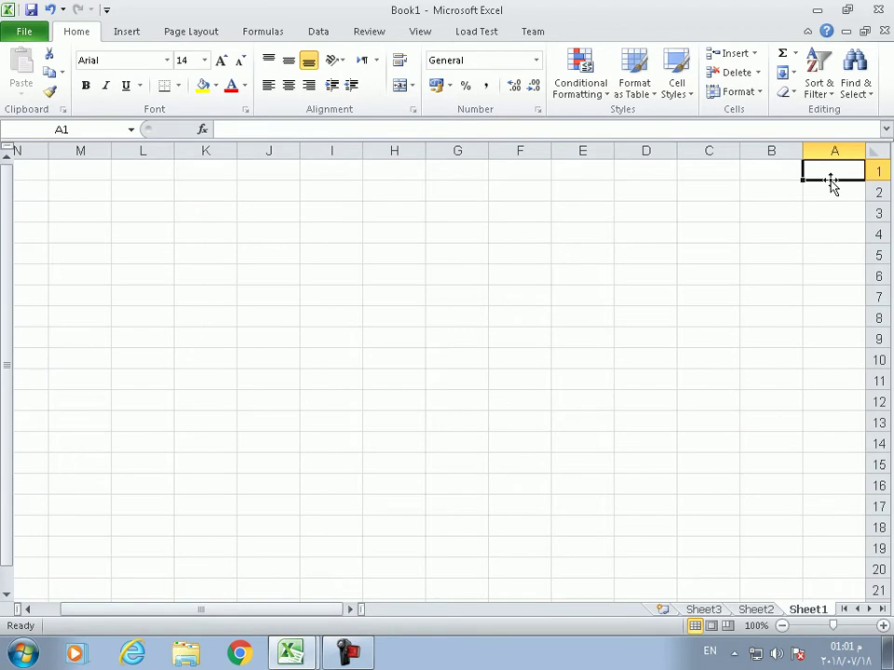
key(alt+shift)
text(؟)
key(Tab)
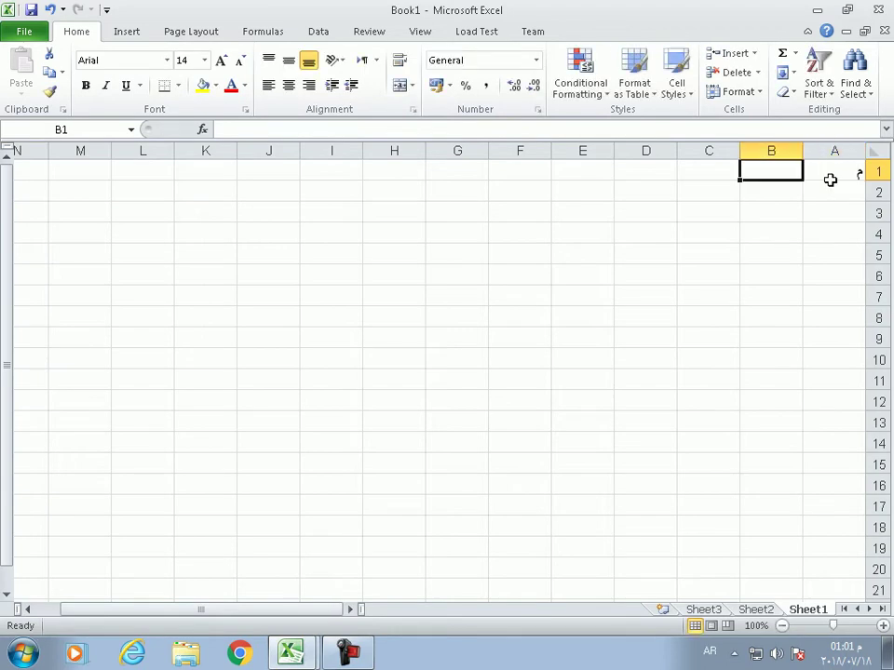
Step: Type 'اسم العميل رباعي' as the full-name header in B1
key(Left)
key(Left)
key(Left)
key(Down)
key(Right)
key(Down)
key(Down)
key(Down)
key(Up)
key(Up)
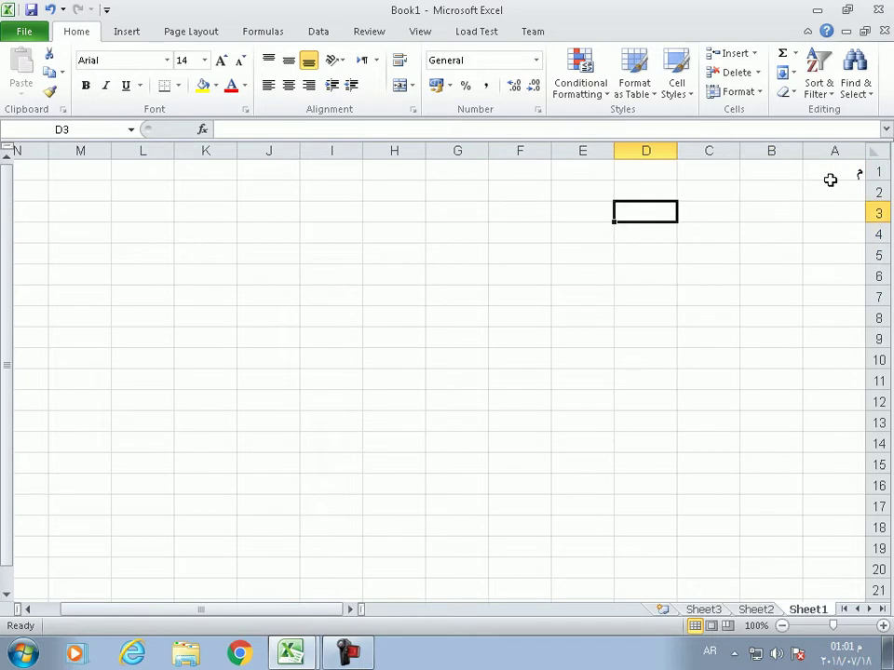
key(Down)
key(Down)
key(Down)
key(Down)
key(Down)
key(Down)
key(Down)
key(Down)
key(Right)
key(Right)
key(Up)
key(Up)
key(Up)
key(Up)
key(Left)
key(Right)
key(Up)
key(Up)
key(Up)
key(Up)
key(Up)
key(Up)
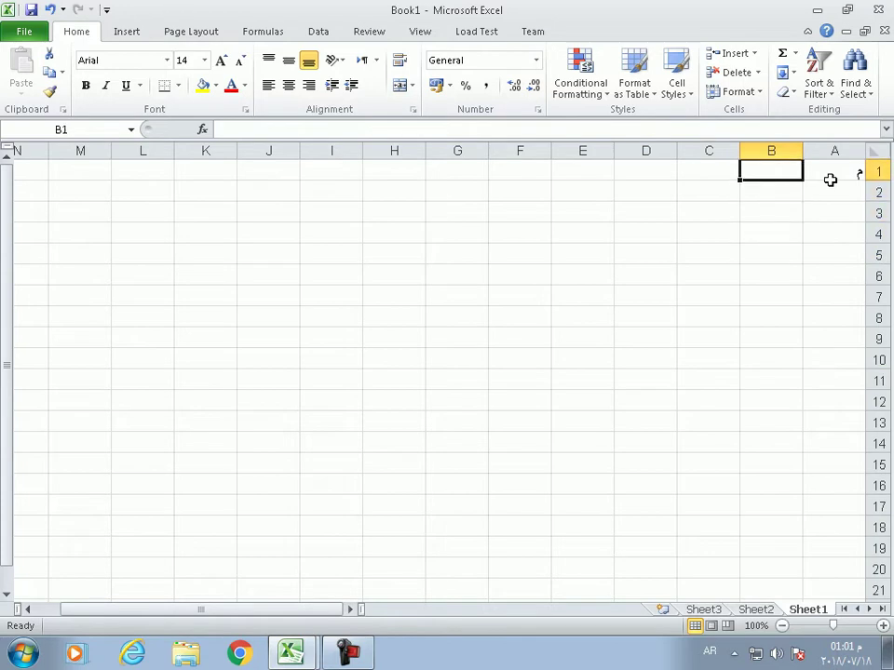
text(اسم)
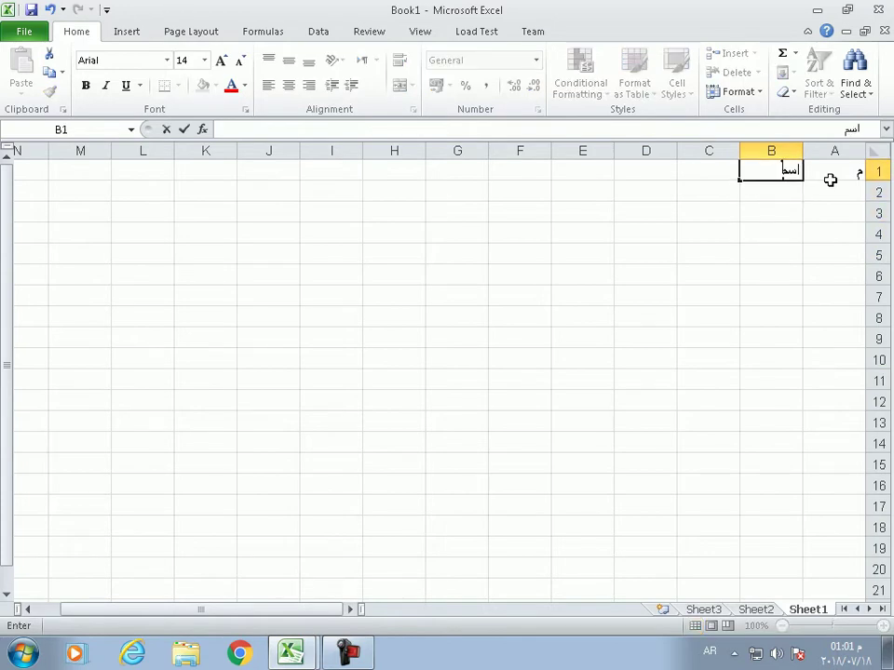
text( العميل)
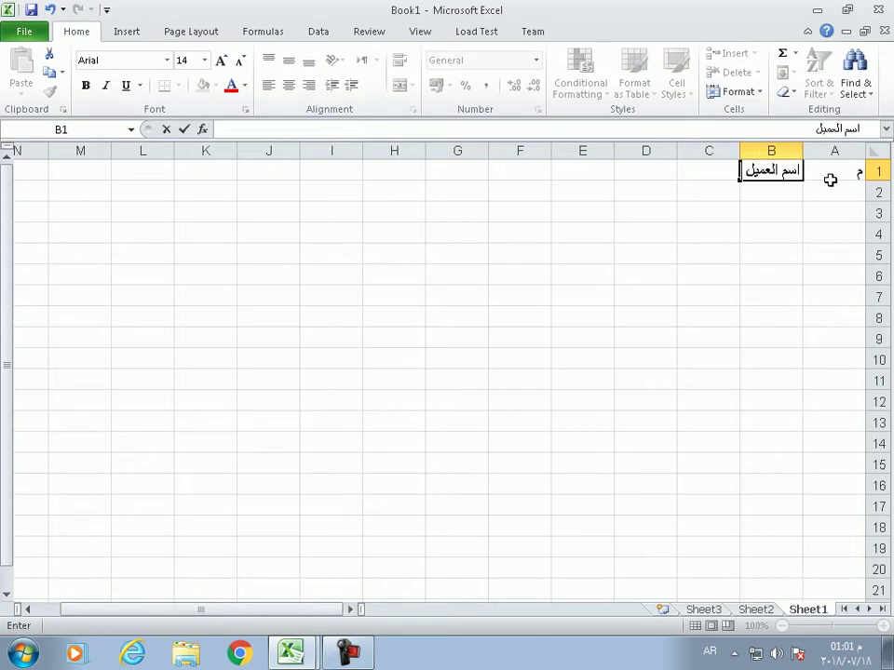
text( رباعي)
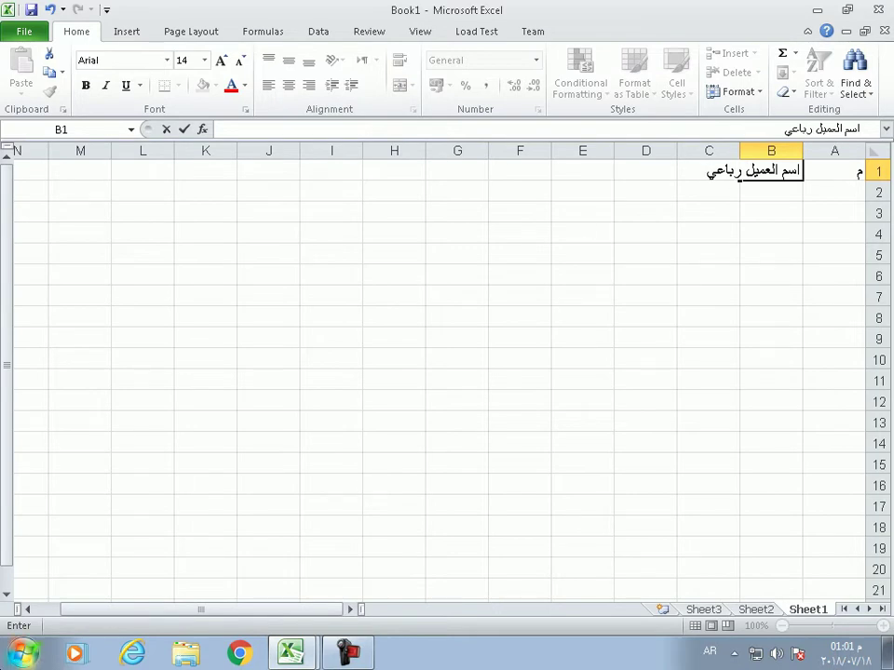
key(super)
Step: Insert a 6x6 table in a new Word document, narrow its right column, then return to Excel Book1
click(159, 242)
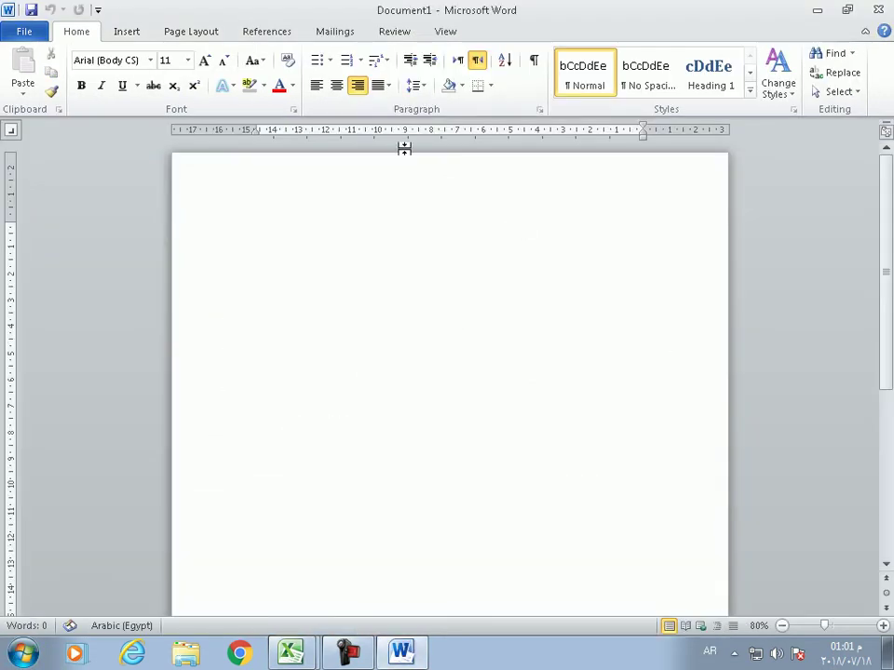
click(124, 31)
click(109, 86)
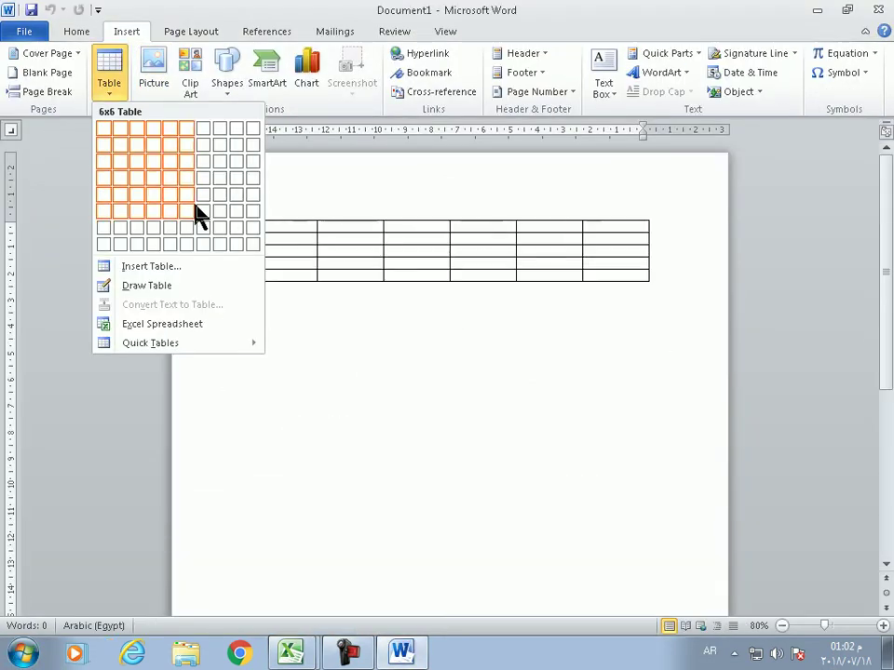
click(191, 210)
mouse_move(580, 239)
mouse_down()
mouse_move(634, 239)
mouse_move(562, 240)
mouse_move(620, 240)
mouse_up()
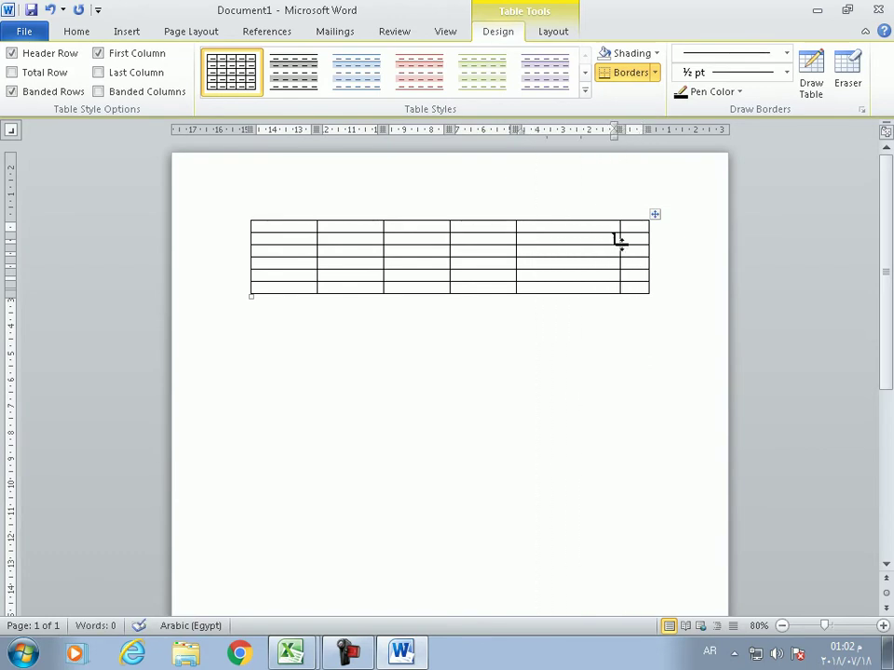
mouse_move(291, 653)
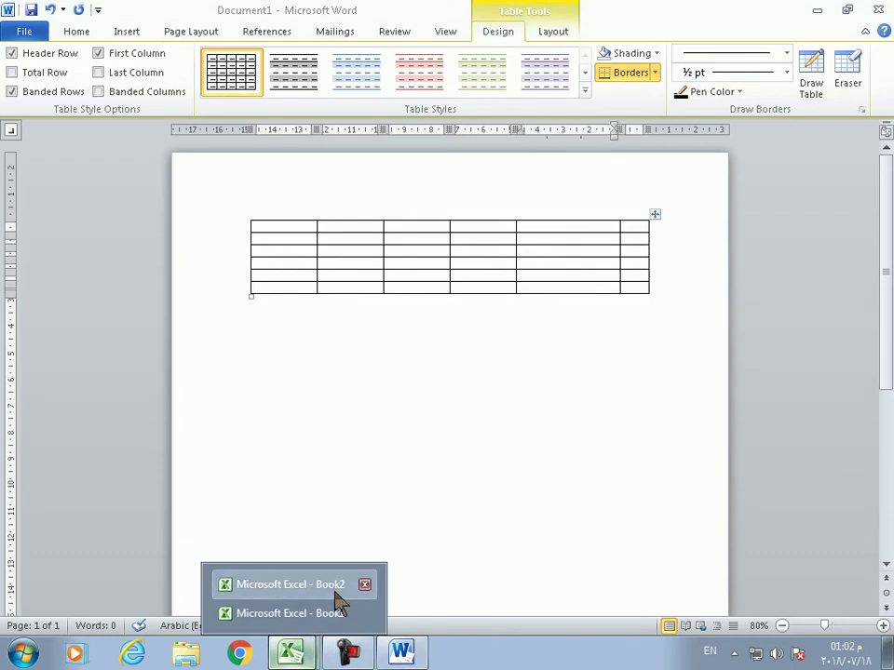
click(333, 586)
click(307, 614)
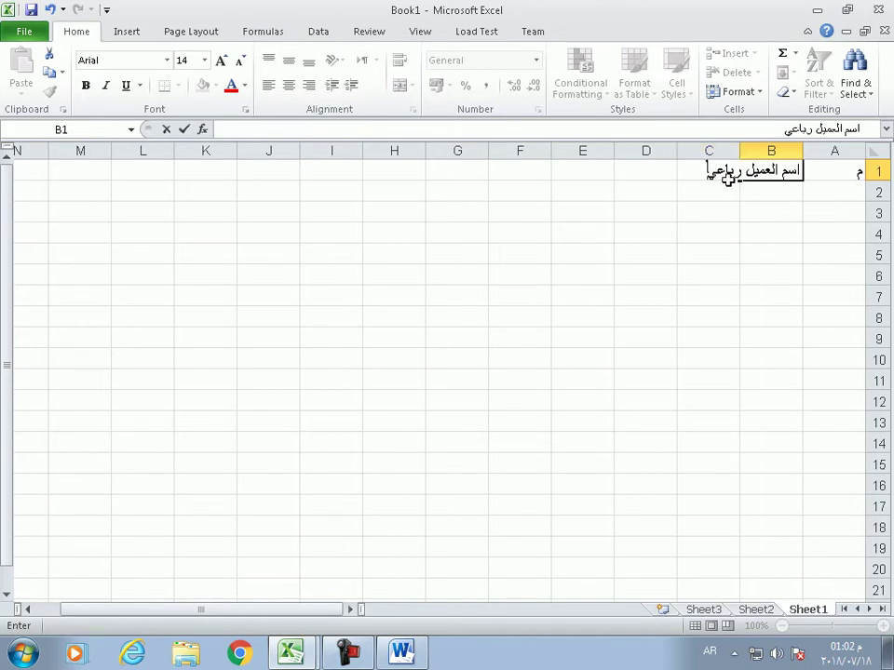
Step: Confirm the B1 heading and widen column B to fit it
click(742, 291)
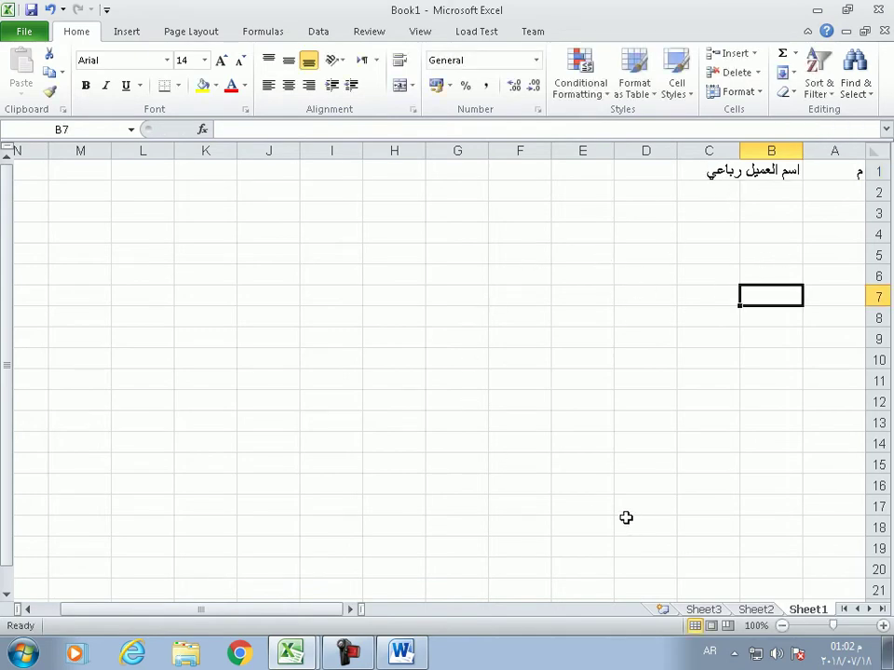
click(456, 296)
click(268, 214)
drag(205, 317, 268, 317)
click(625, 233)
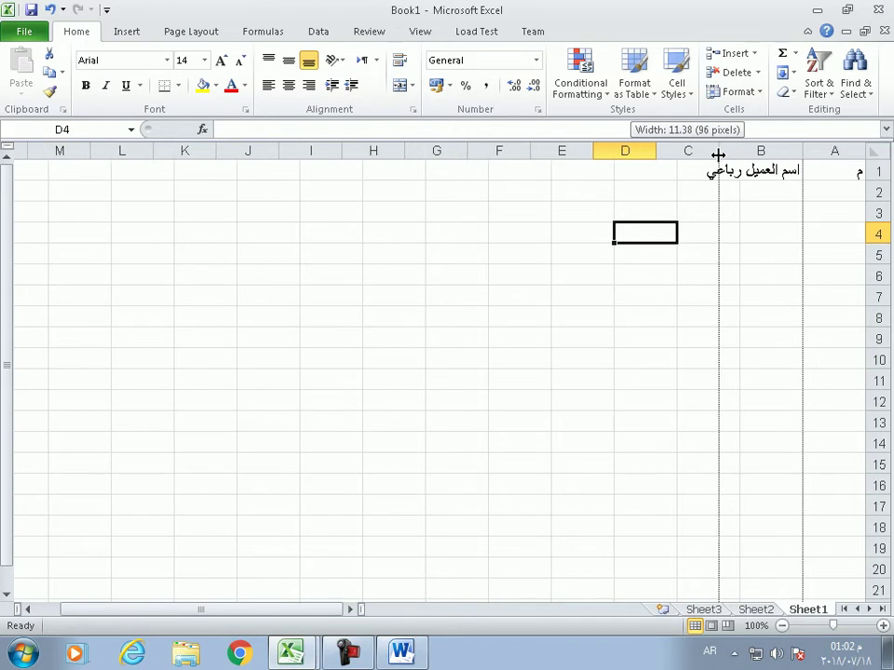
drag(739, 151, 604, 152)
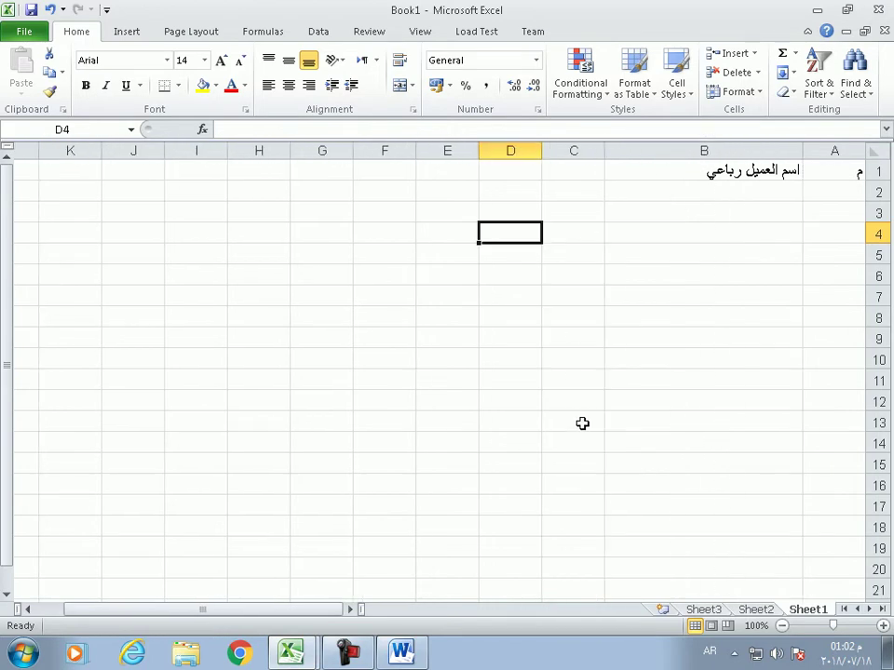
Step: Recheck the B1 heading and make column B slightly wider
double_click(681, 168)
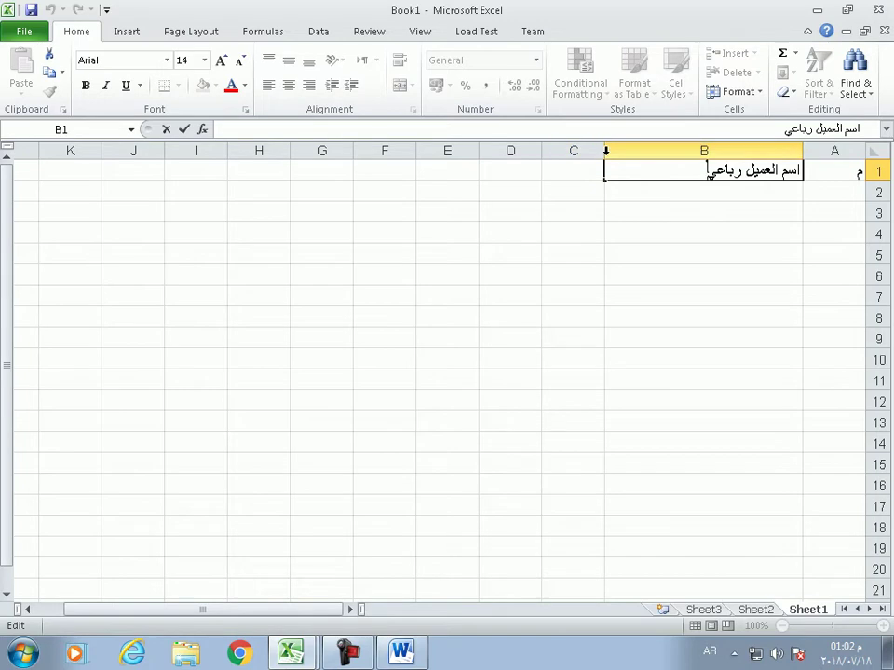
click(624, 235)
key(Down)
key(Down)
key(Down)
key(Left)
key(Left)
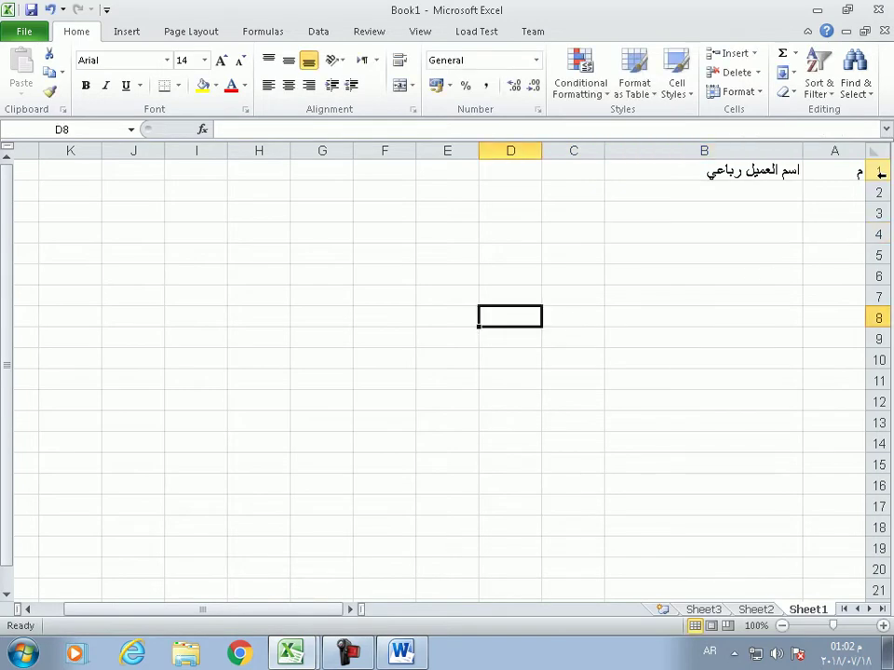
click(605, 172)
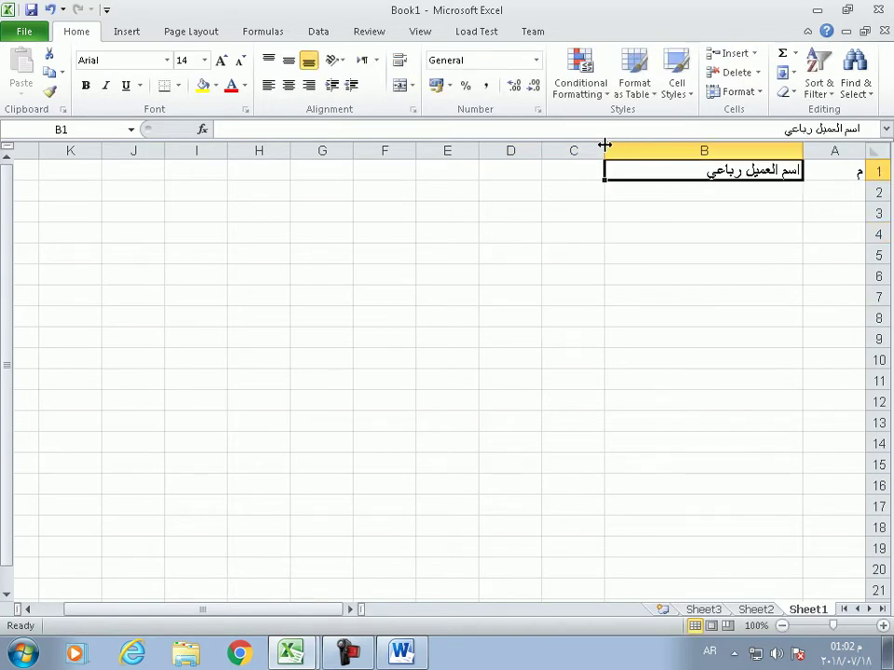
drag(604, 151, 589, 154)
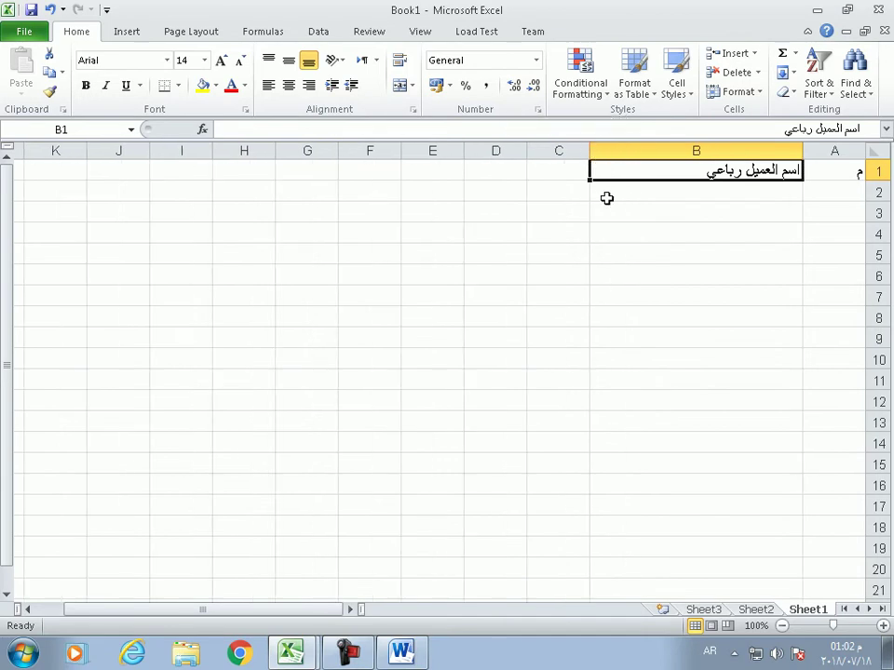
click(562, 171)
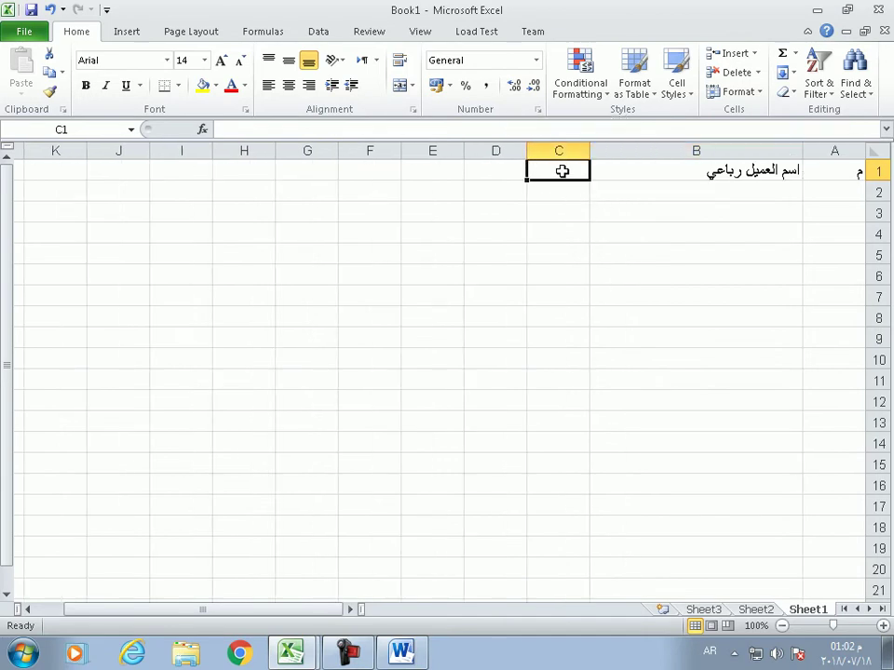
Step: Enter 'تاريخ التعيين' as the hire-date header in C1
text(تاريخ التعيين)
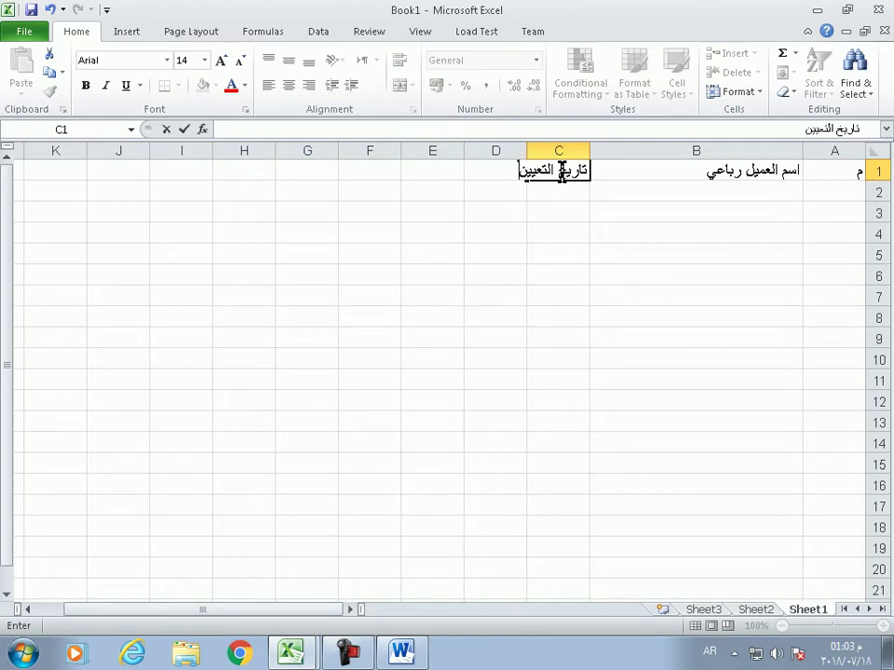
key(Return)
click(561, 172)
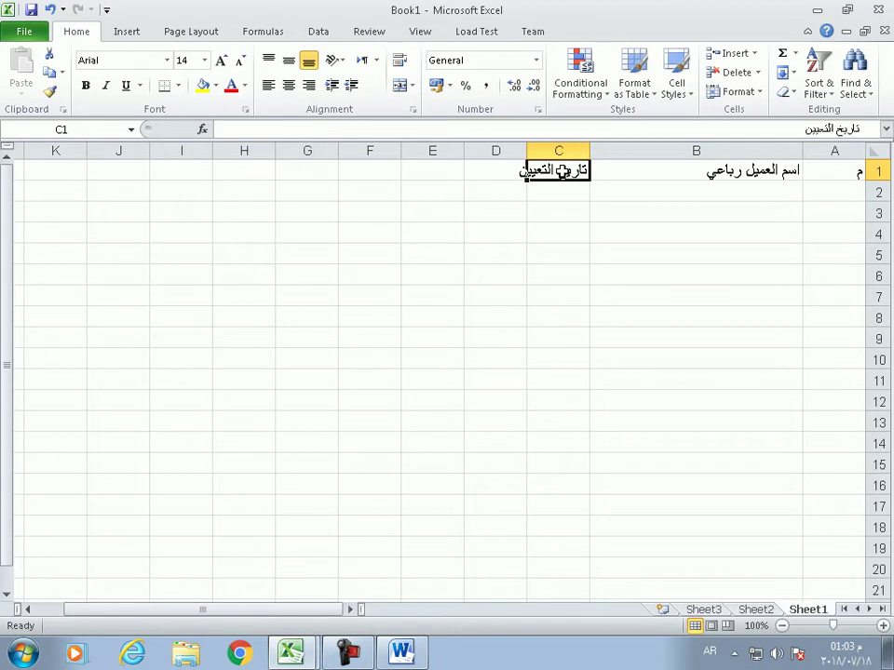
Step: Type a test word 'تاريخ' in C8, then delete it
click(560, 323)
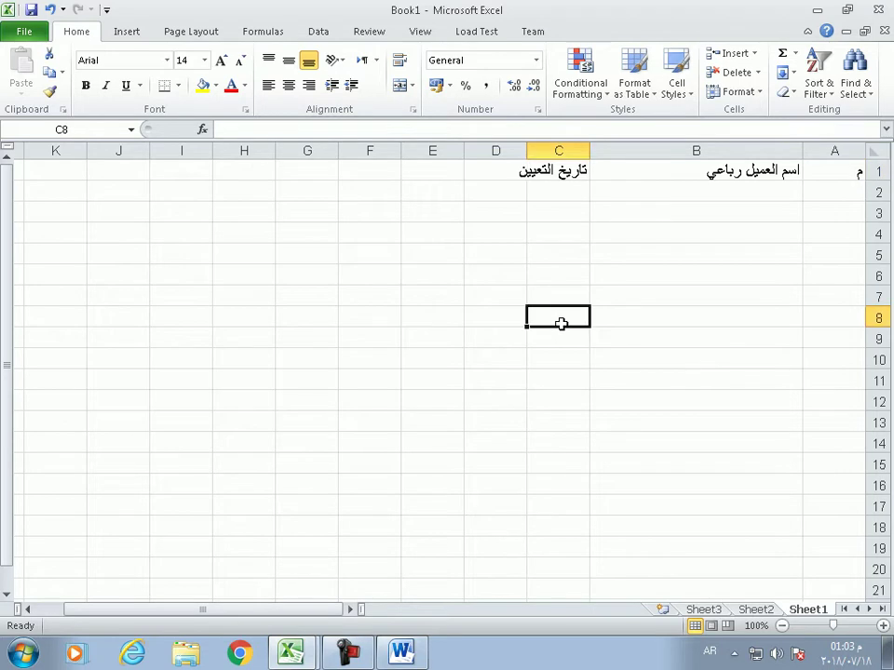
text(تاريخ)
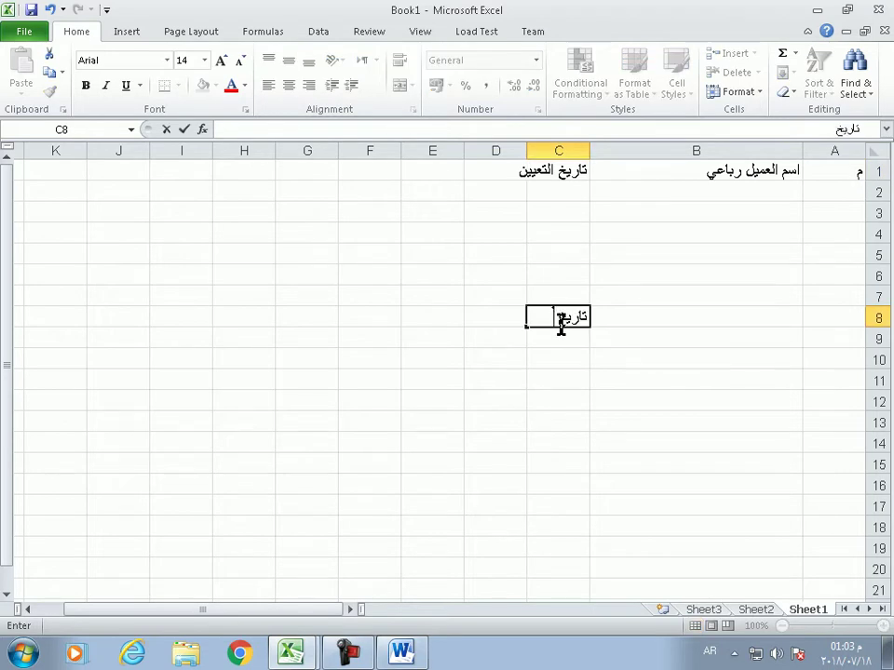
key(Return)
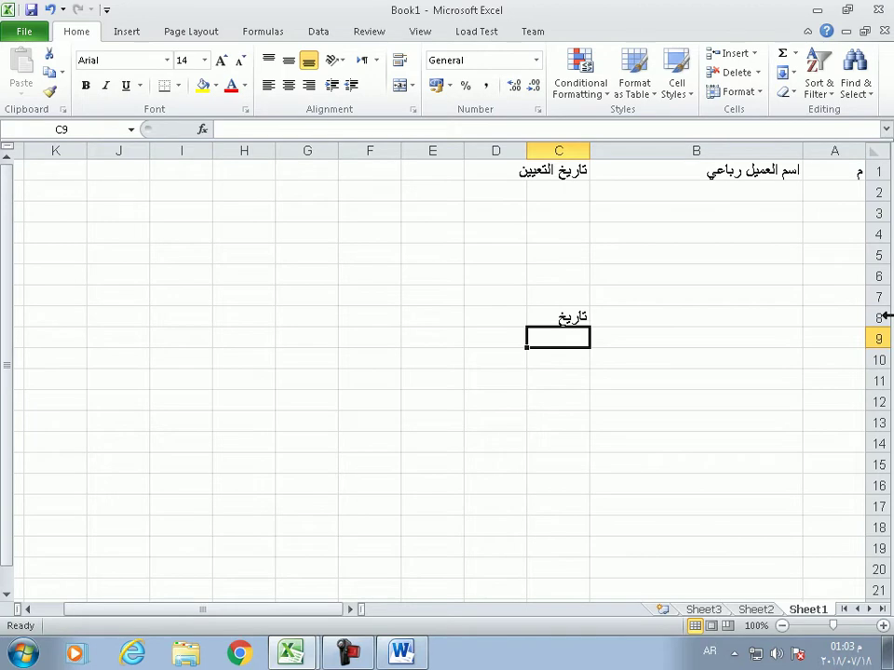
key(Up)
text(تاريخ)
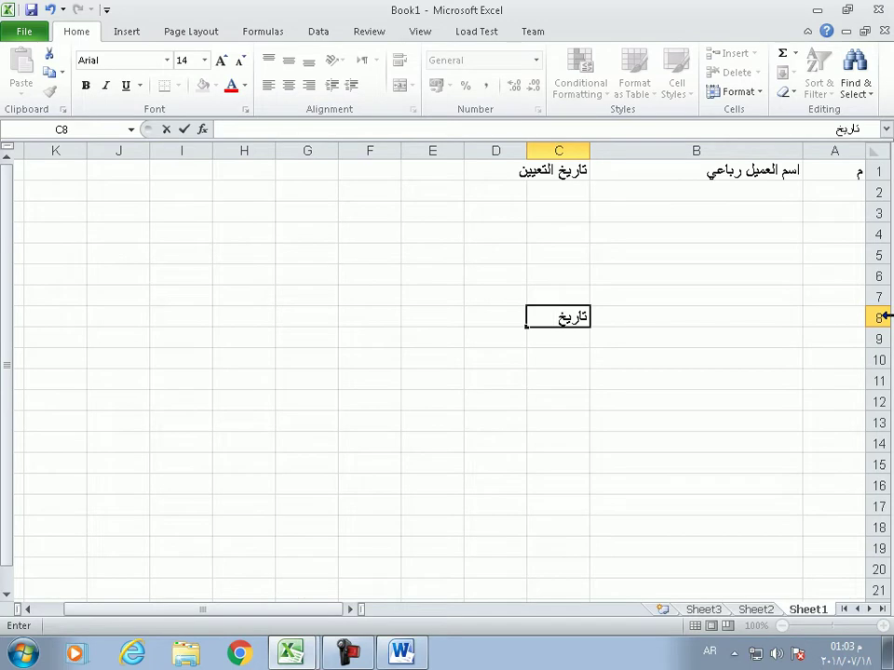
key(Up)
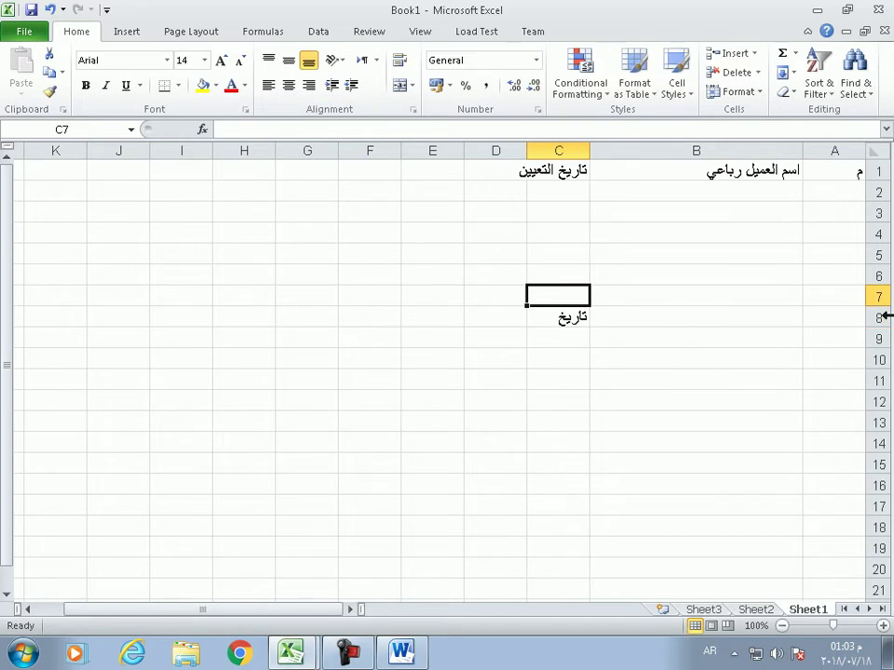
key(Down)
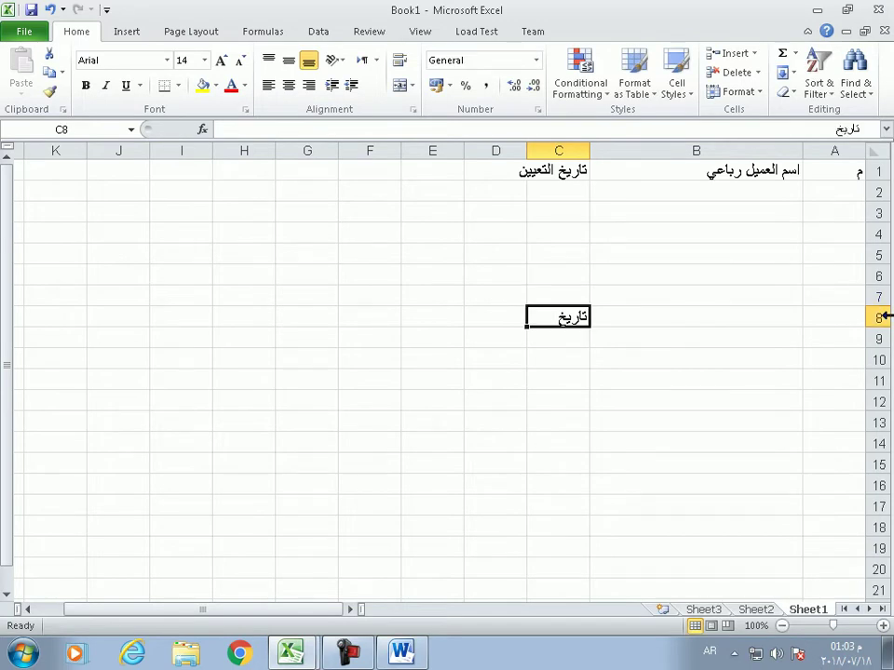
key(Delete)
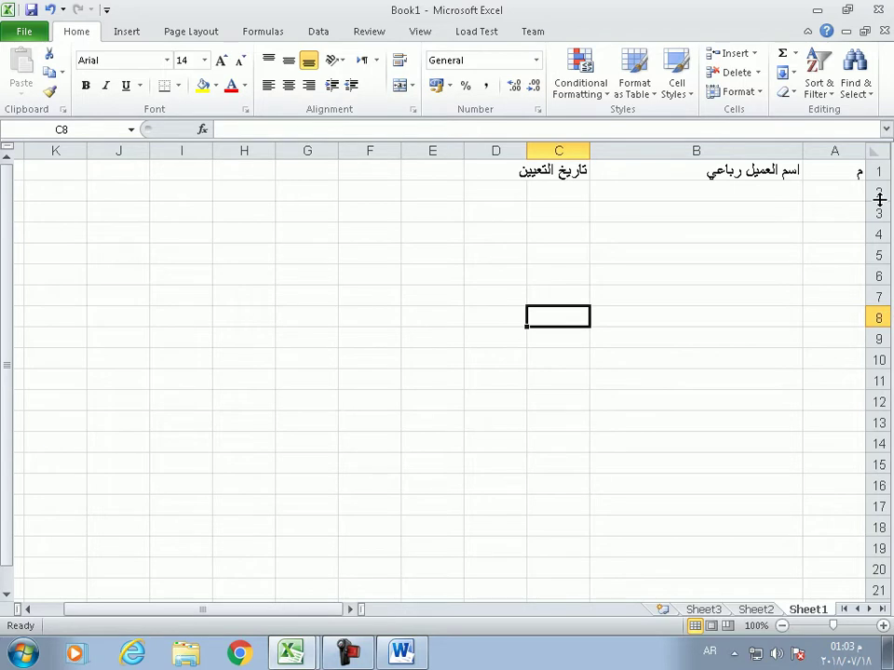
drag(885, 181, 885, 223)
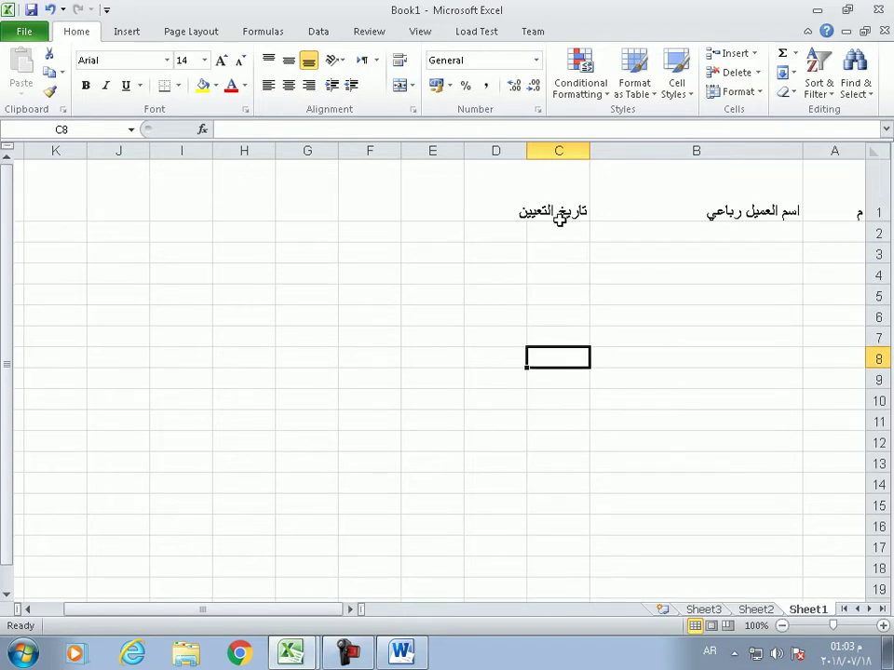
key(ctrl+z)
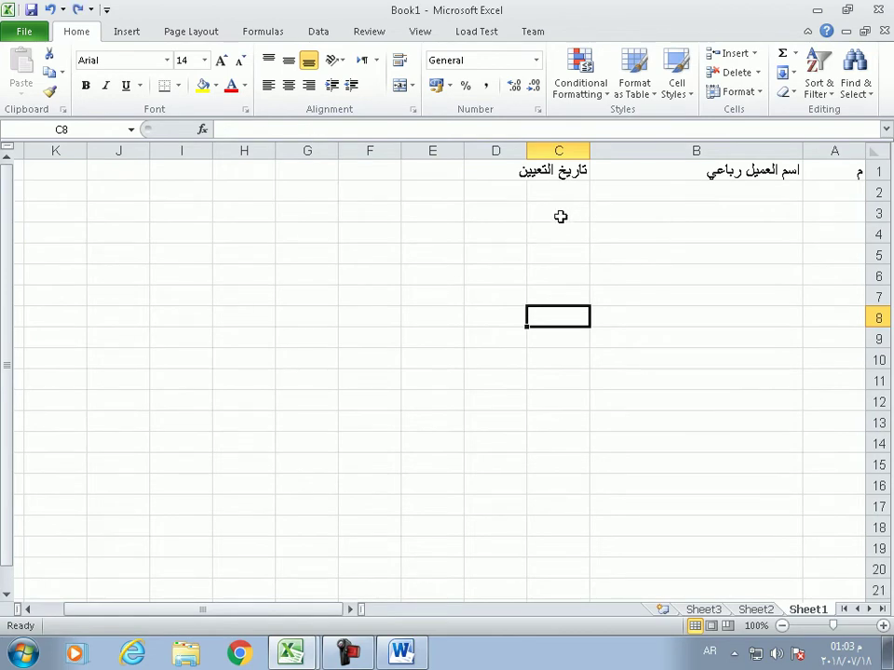
click(560, 214)
click(556, 168)
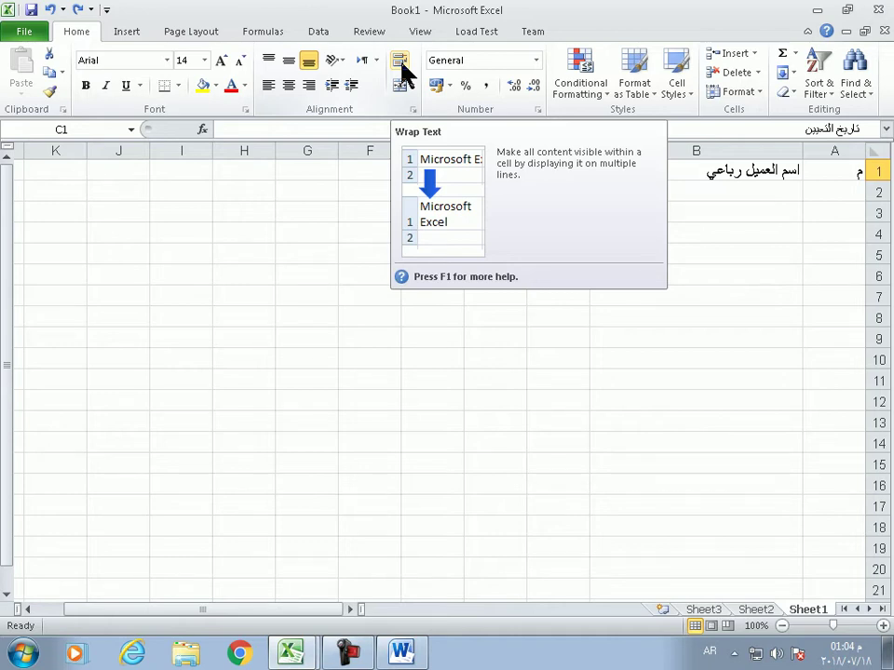
click(401, 64)
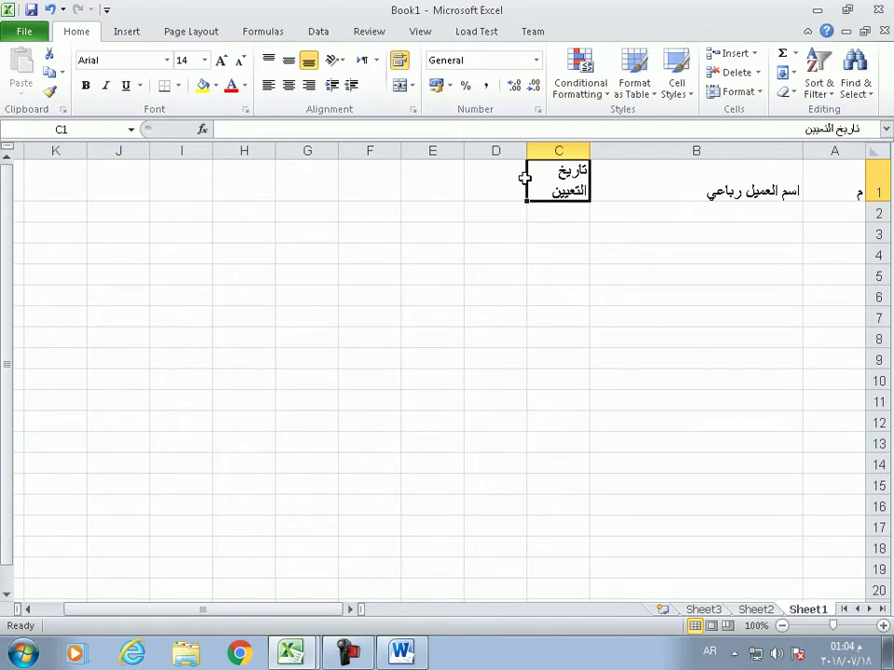
key(ctrl+z)
click(553, 232)
drag(524, 147, 471, 147)
click(522, 173)
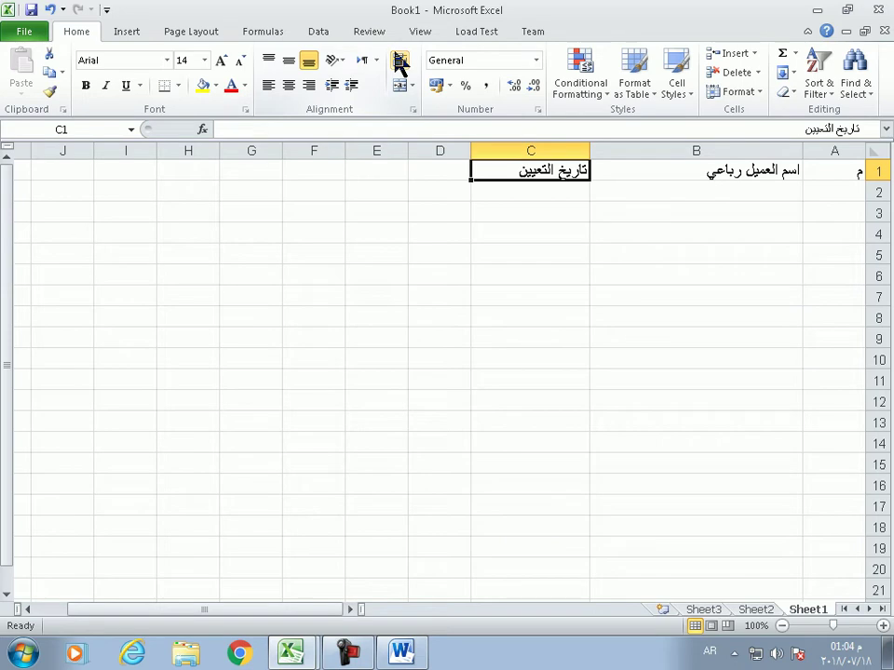
drag(879, 182, 878, 244)
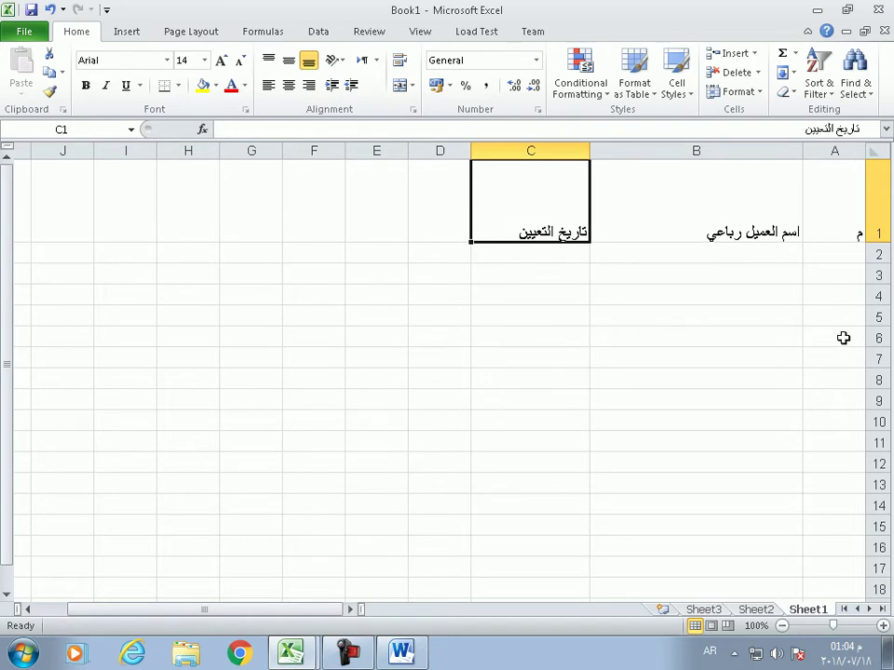
key(ctrl+z)
drag(876, 182, 877, 208)
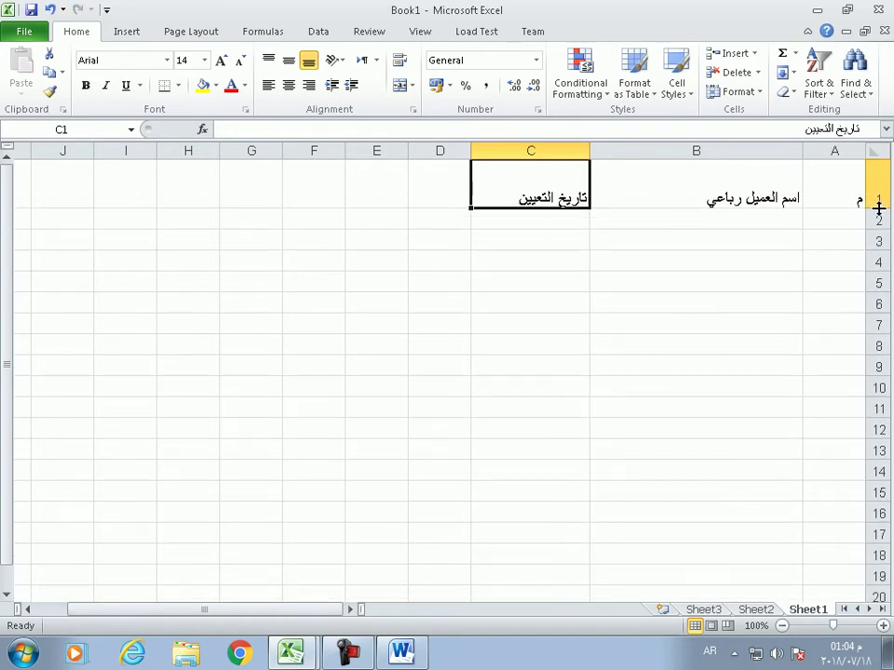
key(ctrl+z)
key(ctrl+z)
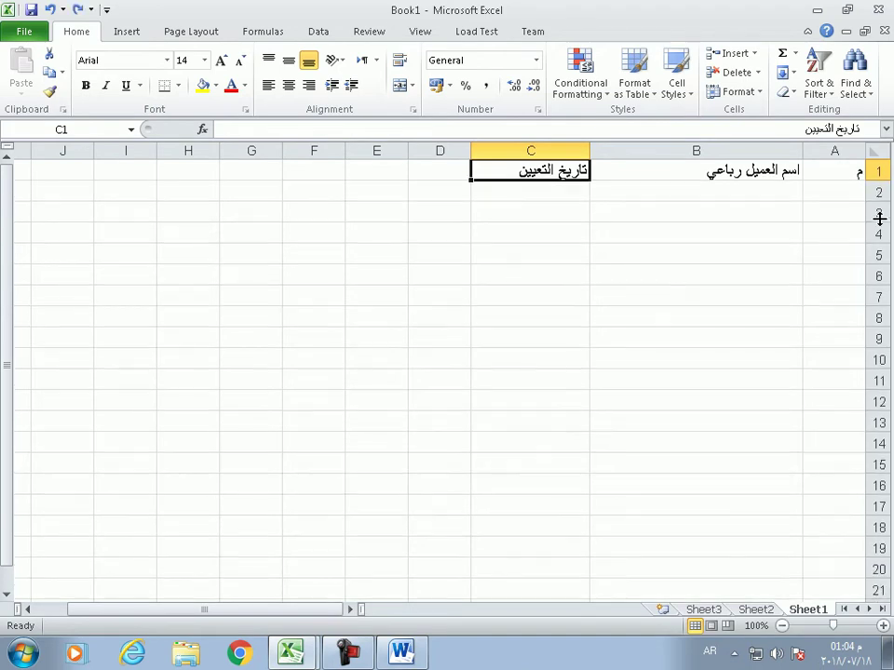
mouse_move(470, 151)
mouse_down()
mouse_move(540, 153)
mouse_move(523, 153)
mouse_up()
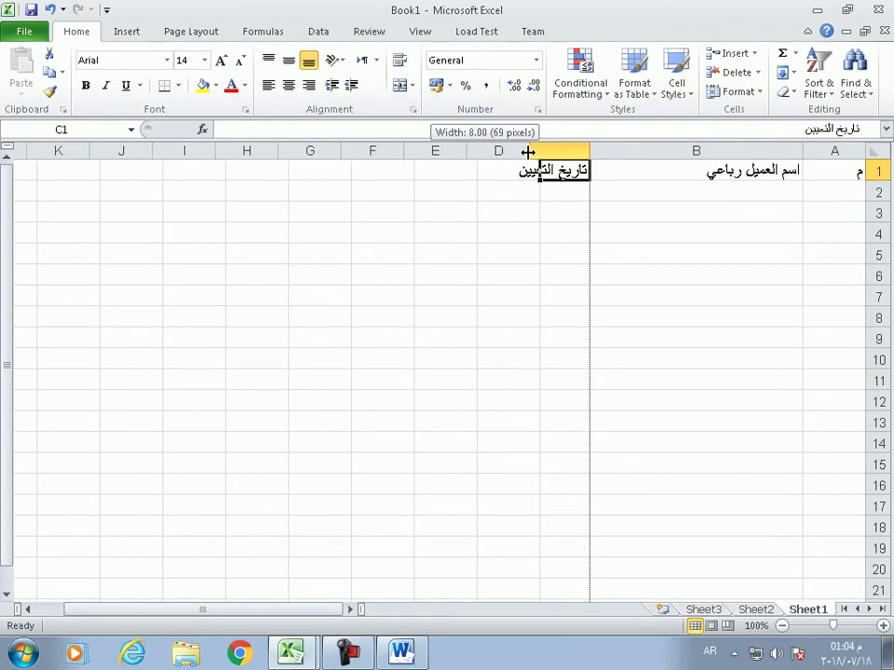
Step: Wrap the C1 hire-date heading, then merge and unmerge B9:E9
click(399, 62)
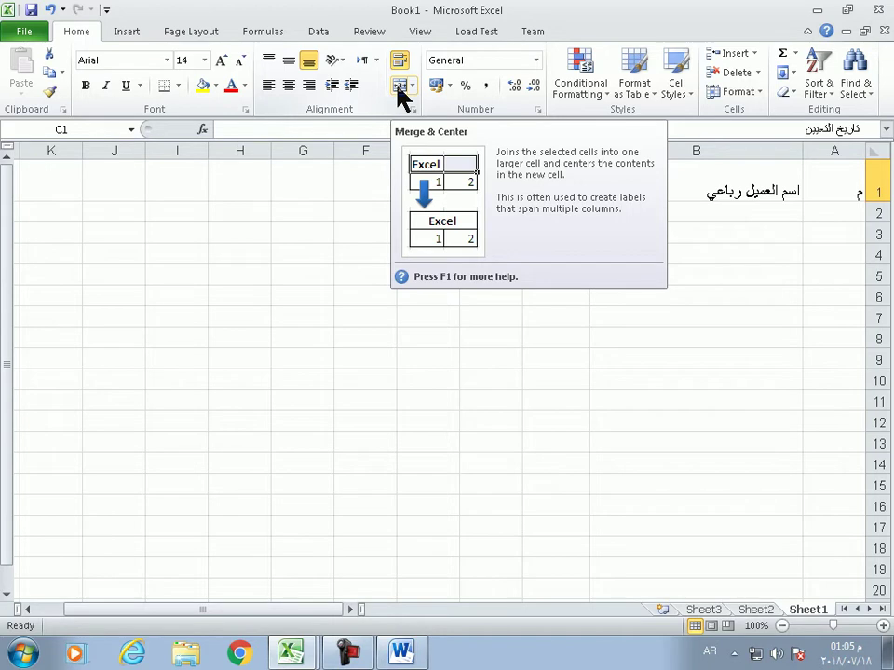
mouse_move(760, 368)
mouse_down()
mouse_move(702, 352)
mouse_move(428, 360)
mouse_up()
click(401, 86)
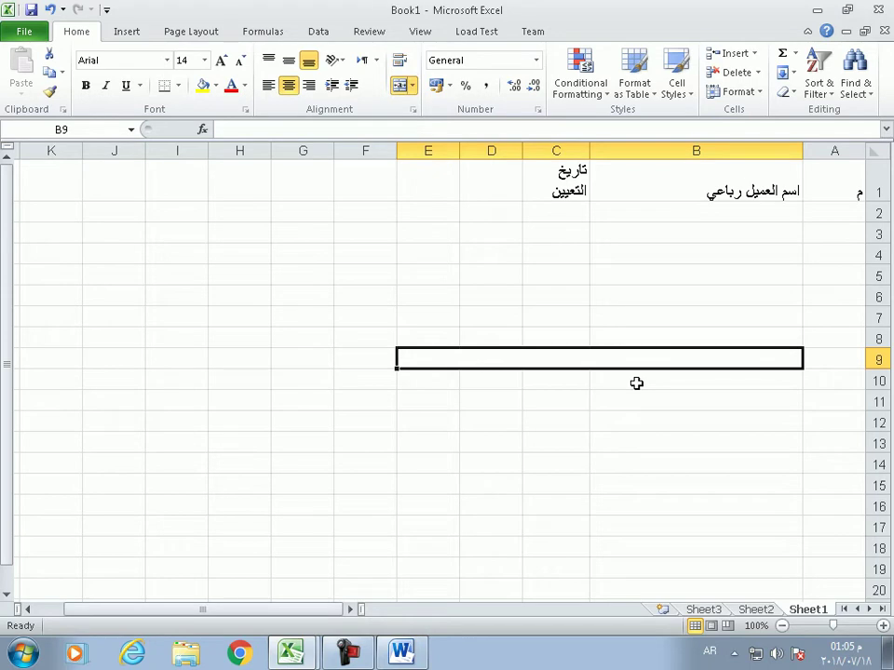
click(400, 86)
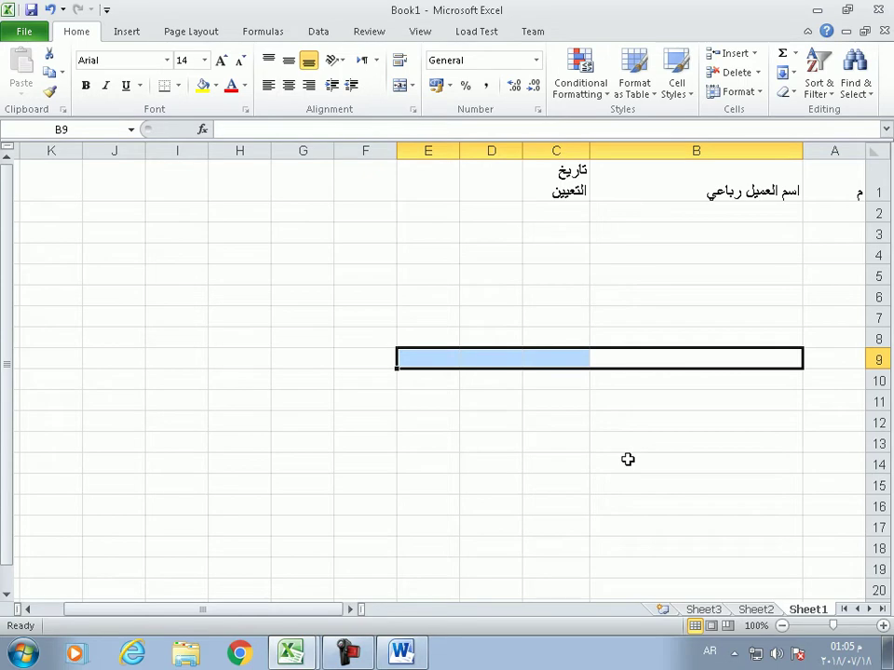
Step: Merge C5:G5 with Merge & Center, then split it back apart
click(573, 357)
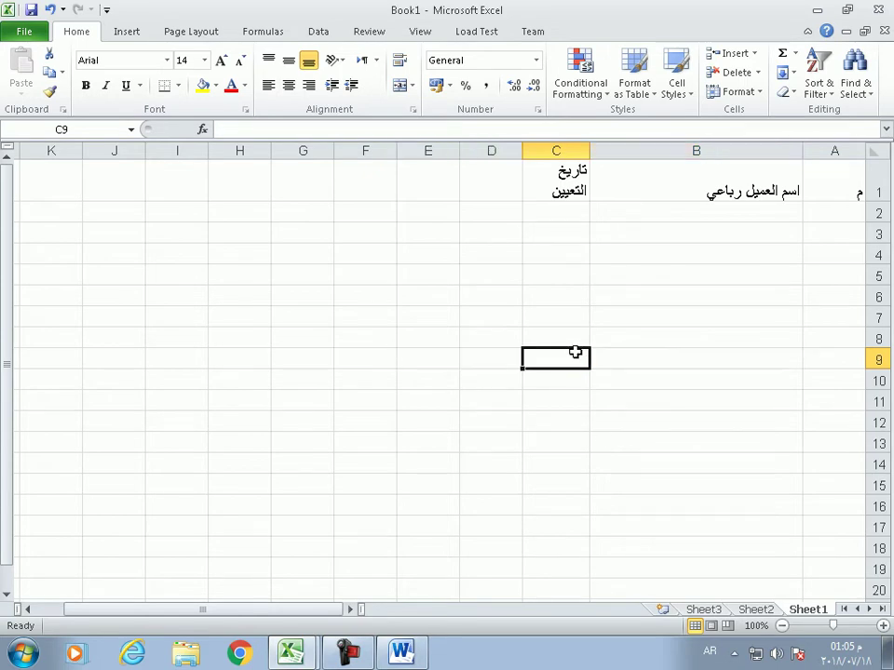
click(553, 271)
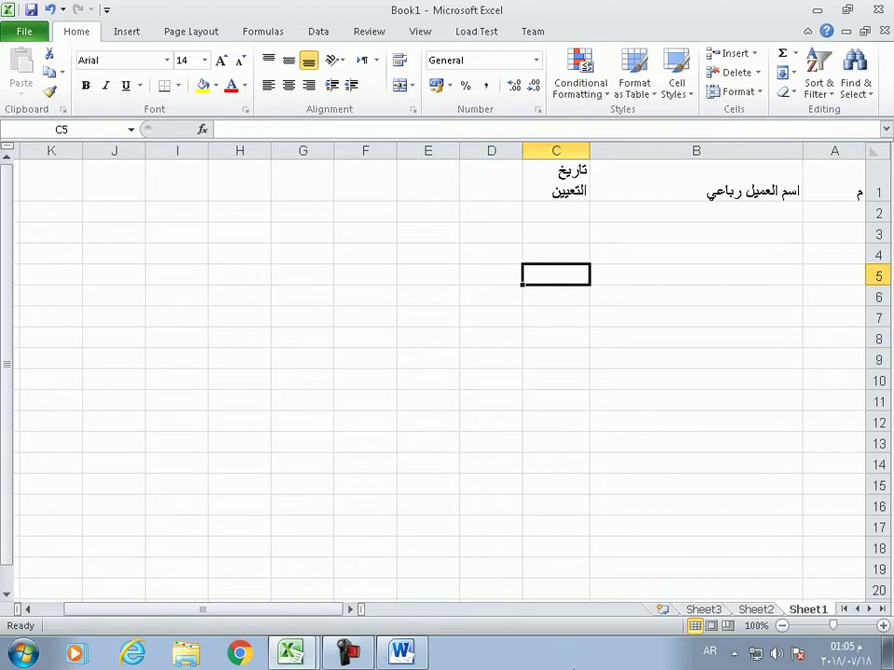
drag(547, 285, 325, 279)
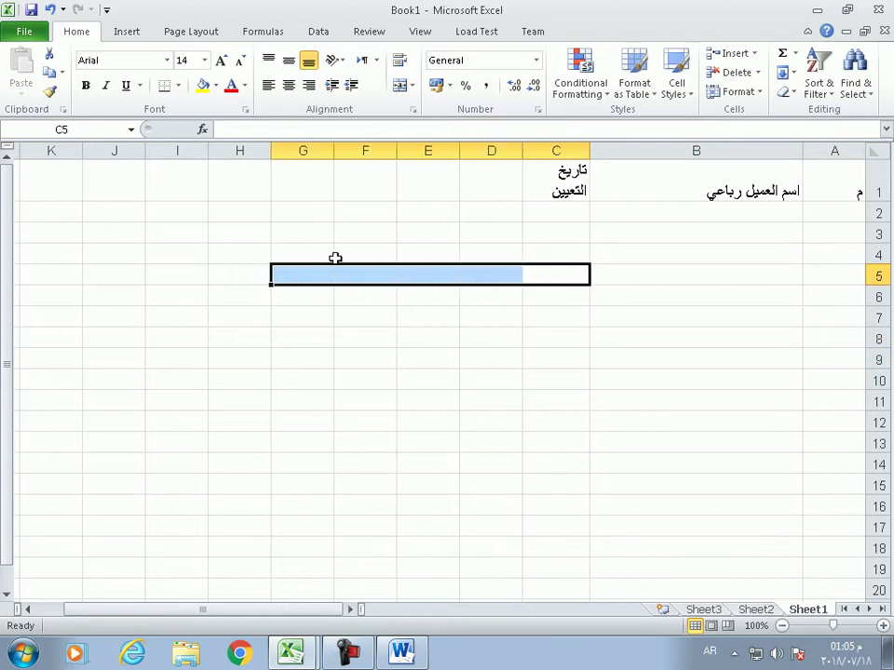
click(398, 85)
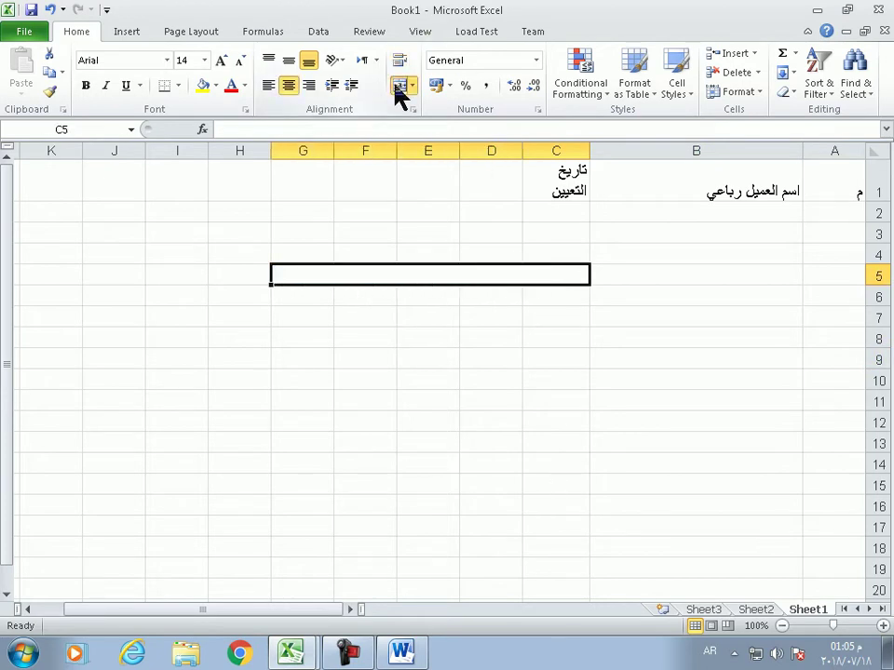
click(399, 84)
Step: Enter headers 'الوظيفة' in D1, 'كلاحظات' in E1 and 'رواتب' in F1
click(492, 175)
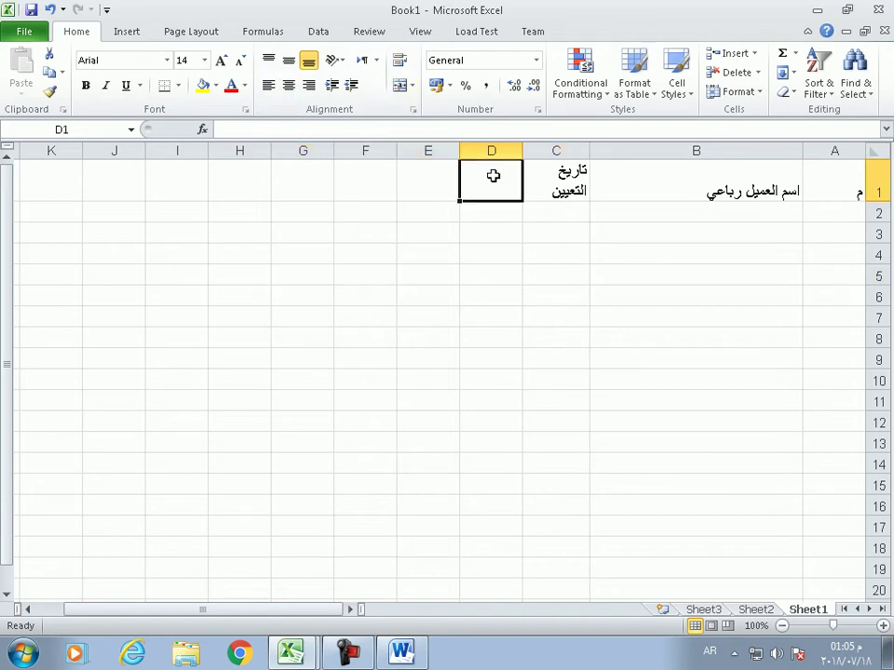
text(الوظيفة)
key(Tab)
text(كلاحظات)
key(Tab)
text(رواتب)
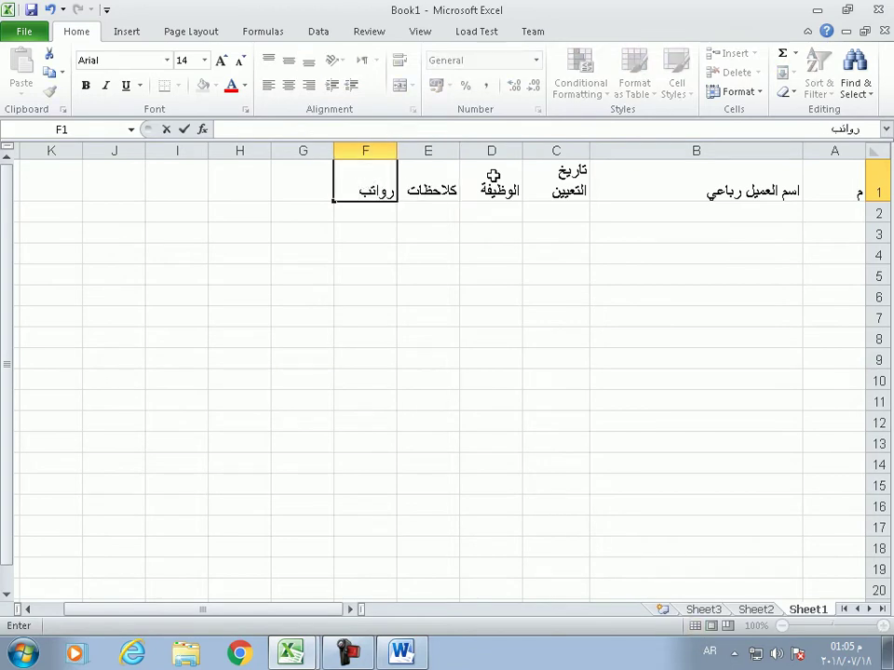
click(494, 175)
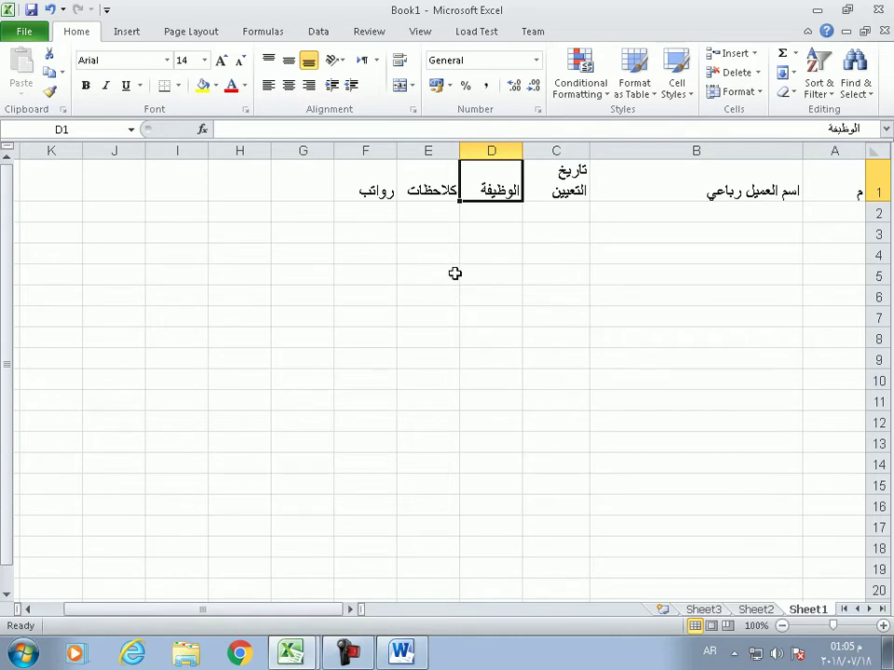
Step: Correct the E1 notes header to 'ملاحظات'
click(449, 190)
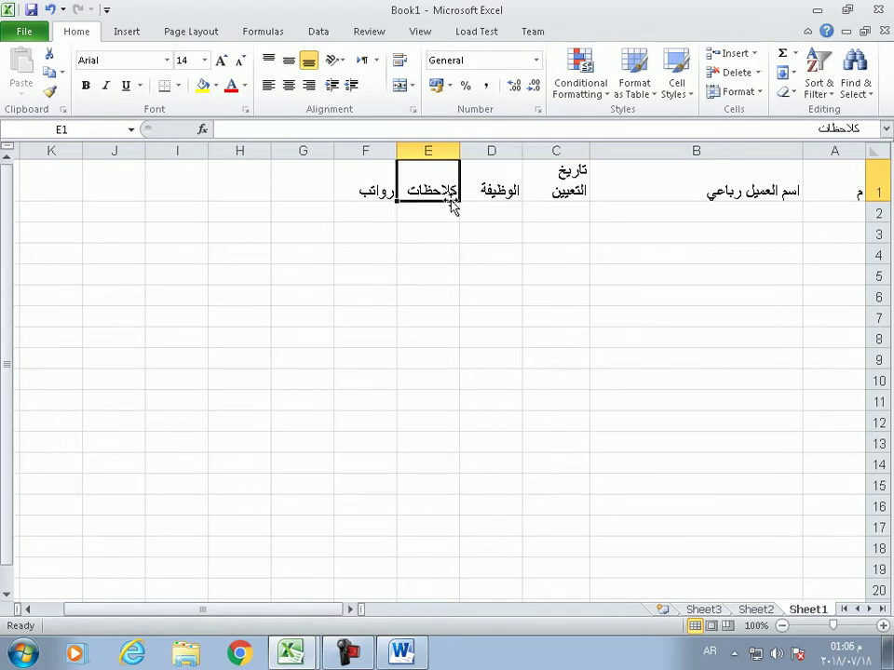
text(م)
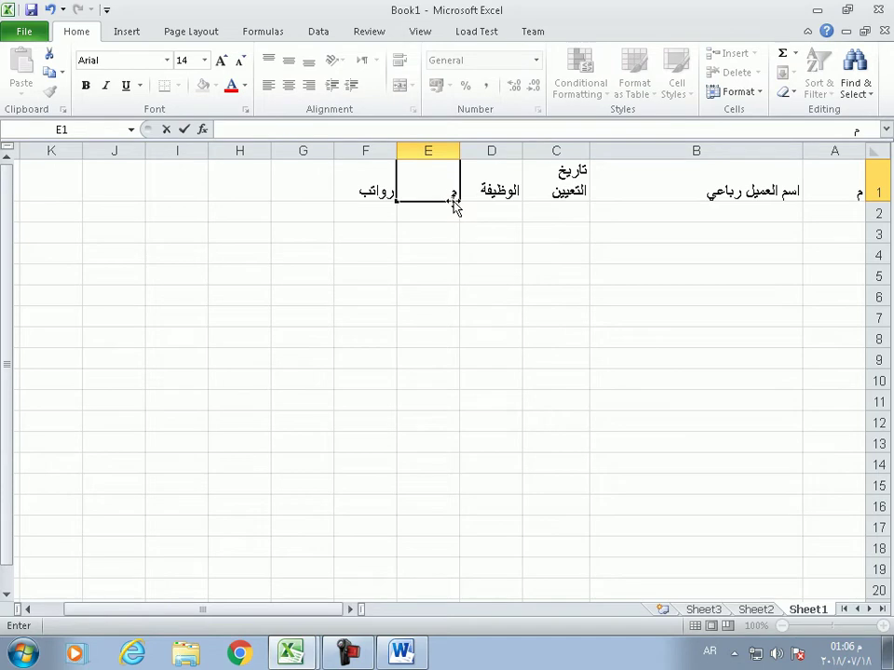
text(لاحظات)
key(ctrl+Return)
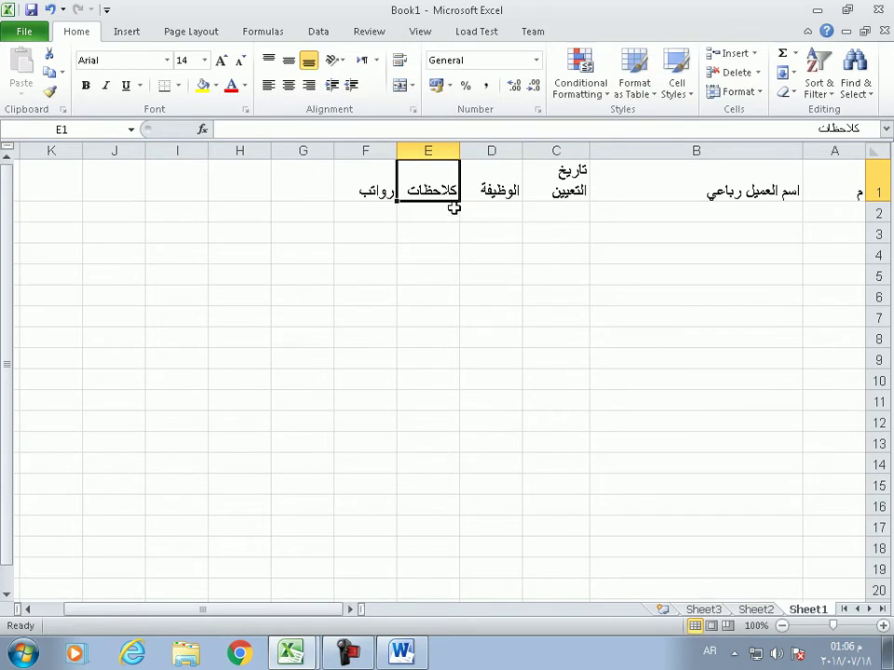
double_click(444, 190)
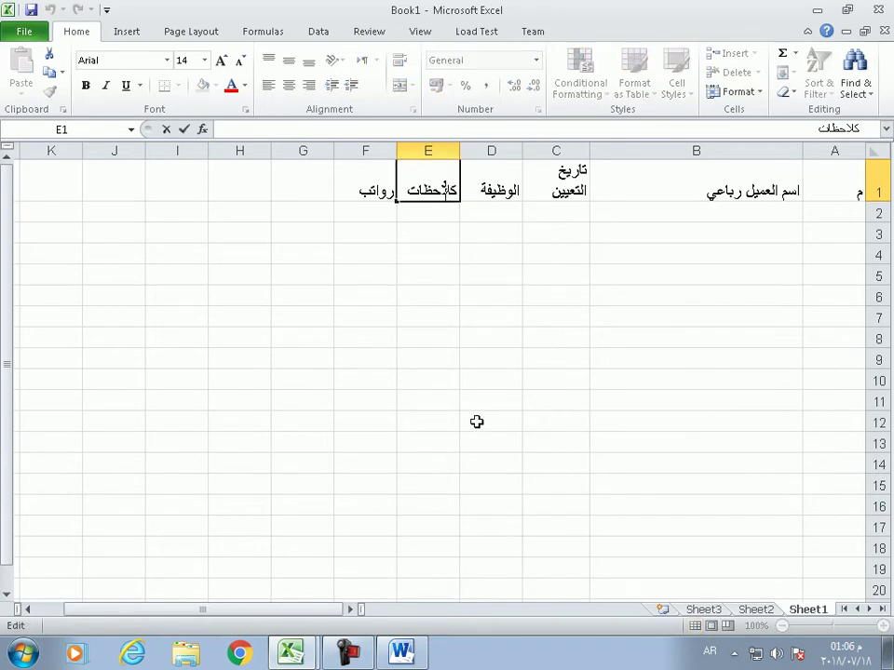
click(476, 420)
click(446, 190)
double_click(449, 190)
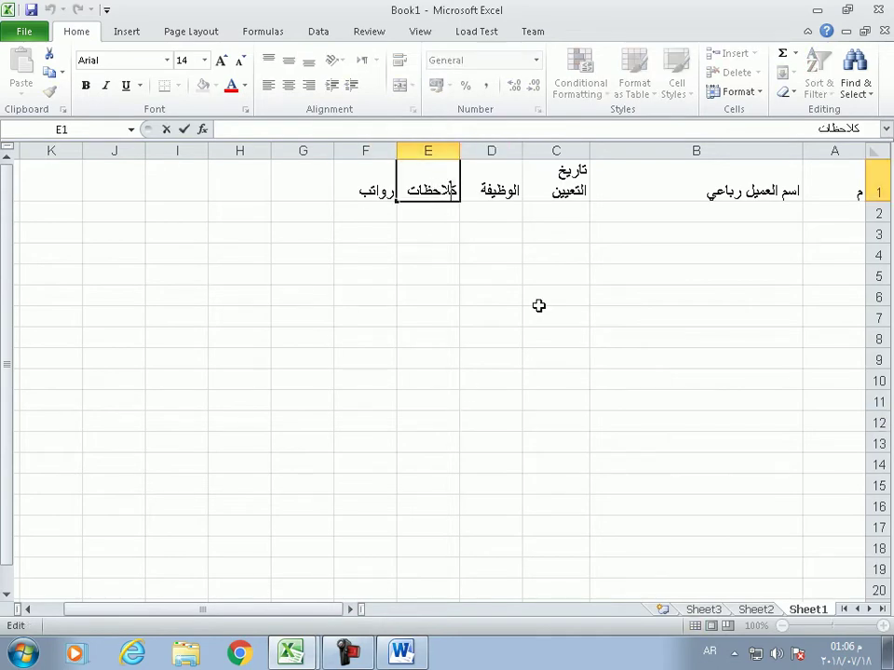
key(BackSpace)
text(م)
key(Return)
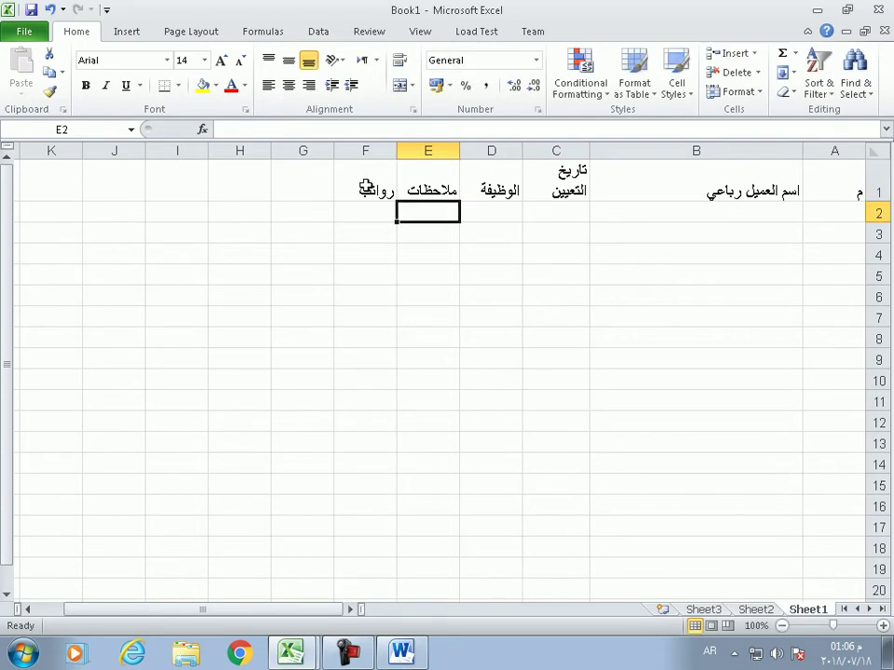
Step: Check the B1, D1, E1 and F1 headers, ending with D1 selected
double_click(353, 186)
click(573, 195)
double_click(682, 191)
click(481, 186)
click(409, 190)
click(479, 185)
key(Down)
key(Down)
key(Right)
click(481, 180)
click(487, 276)
click(483, 189)
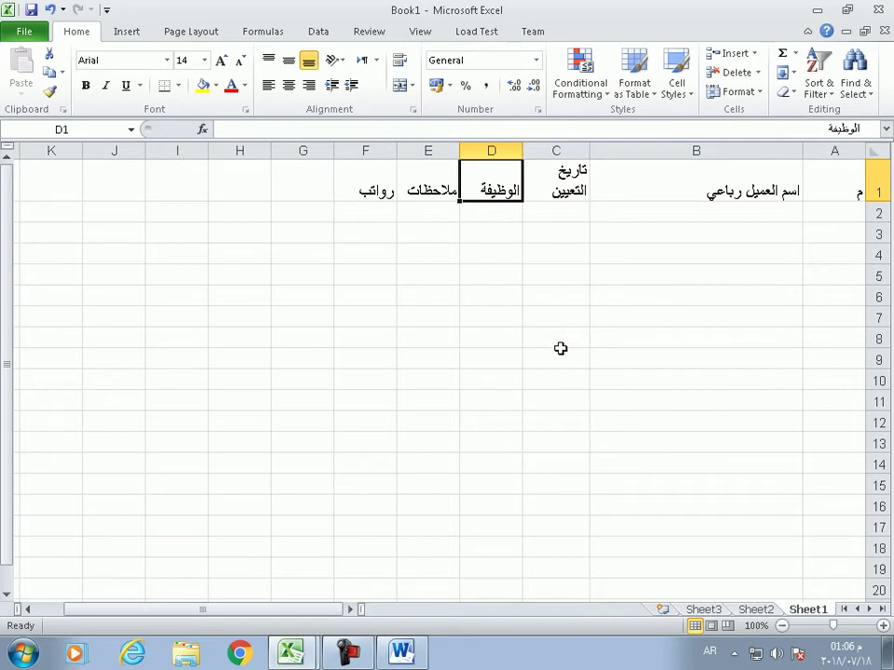
Step: Replace the F1 header 'رواتب' with 'الماهيه'
click(367, 189)
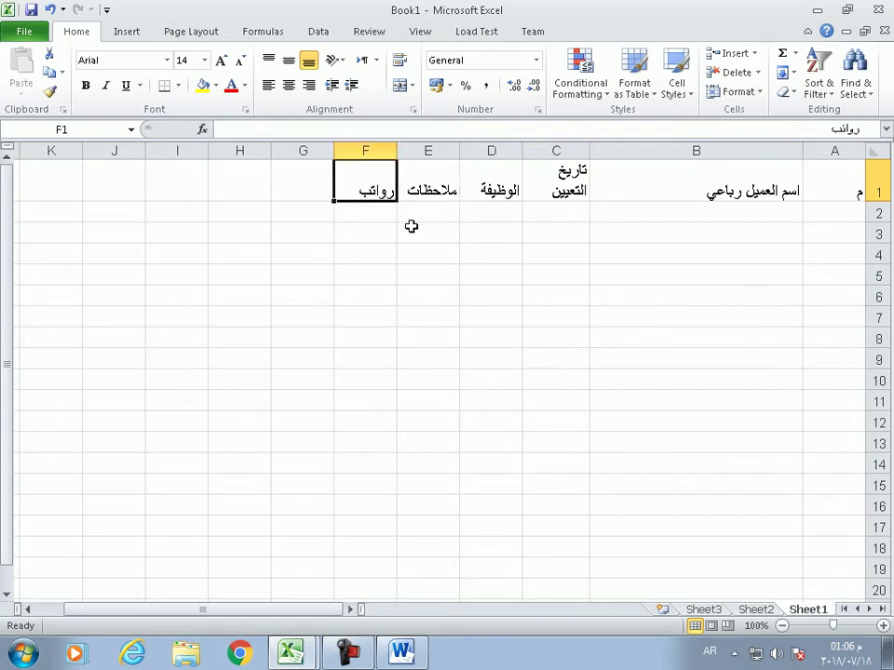
text(الماهيه)
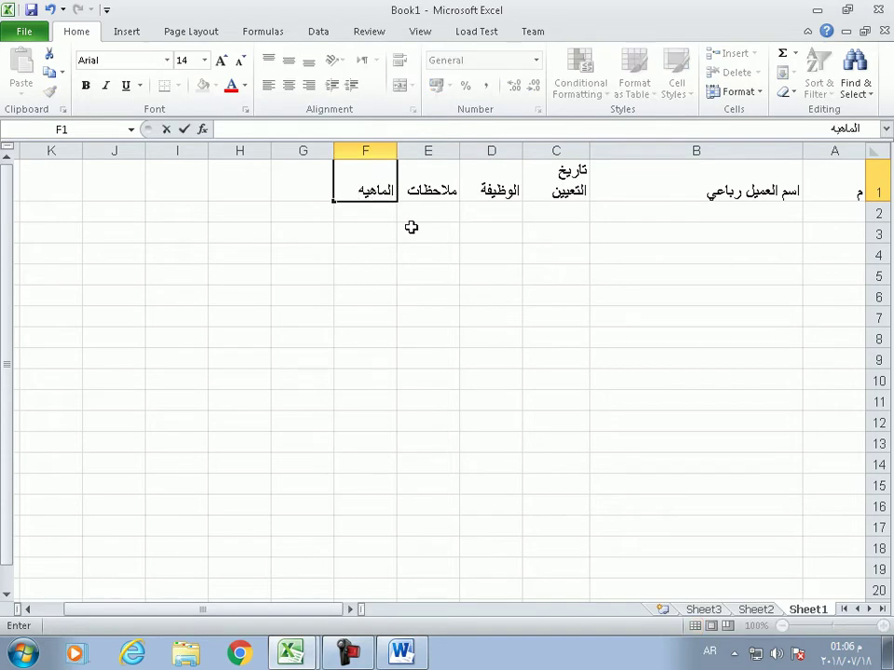
key(Return)
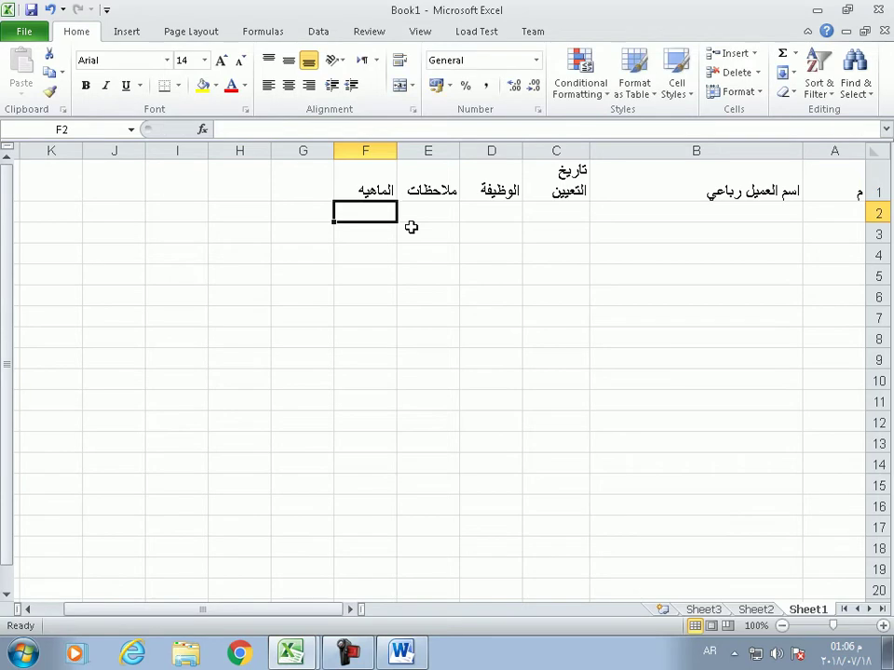
click(465, 249)
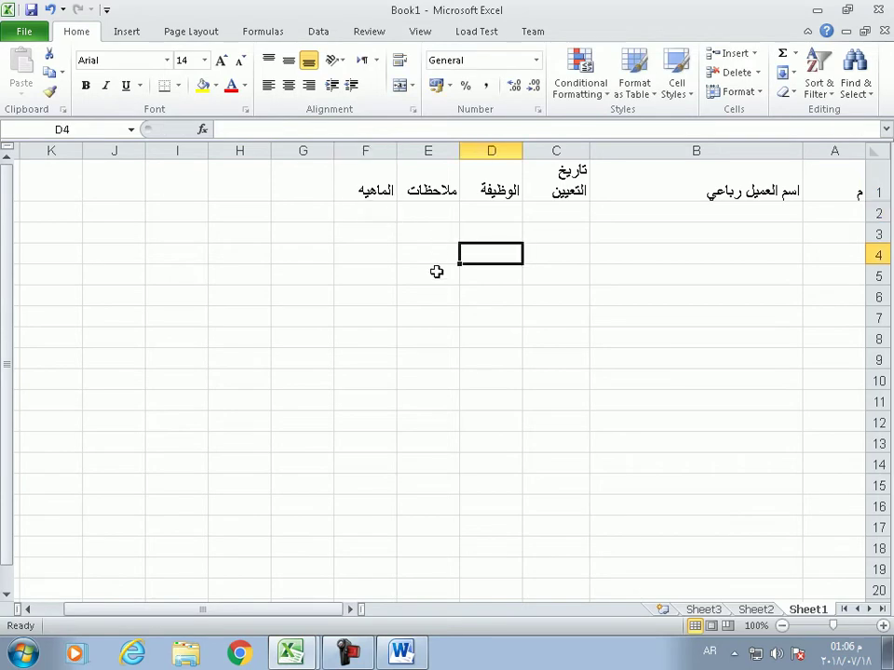
click(423, 272)
click(386, 191)
key(BackSpace)
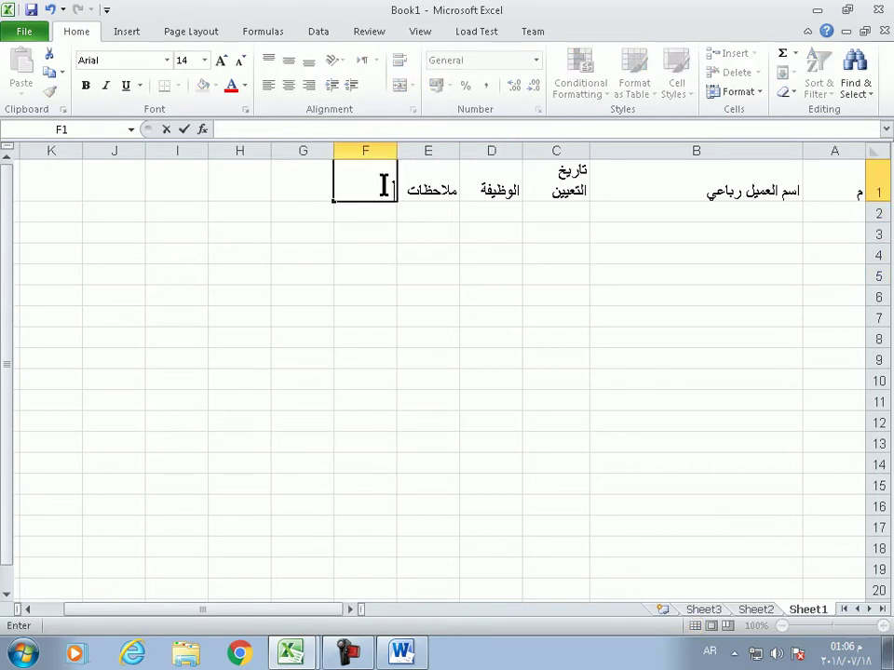
text(بسالماهيه)
key(ctrl+Return)
Step: Type test text over F1 and E1, cancelling both edits with Esc
click(388, 238)
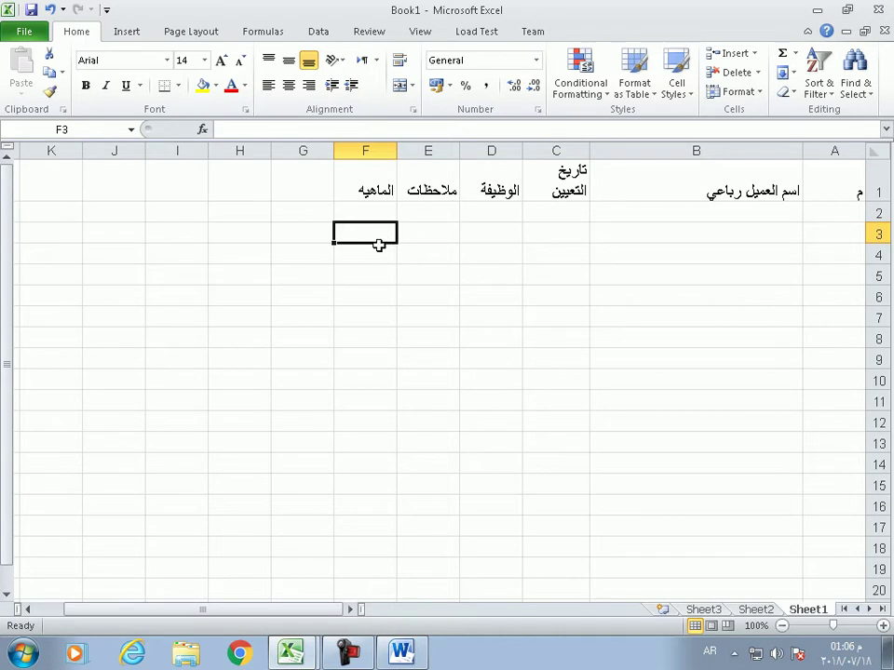
click(702, 252)
click(731, 191)
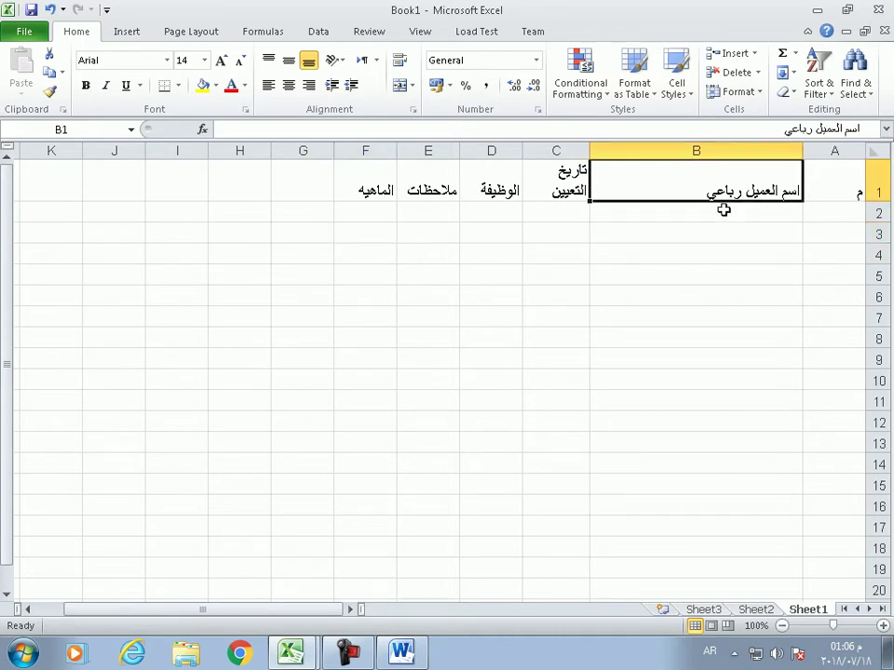
click(359, 181)
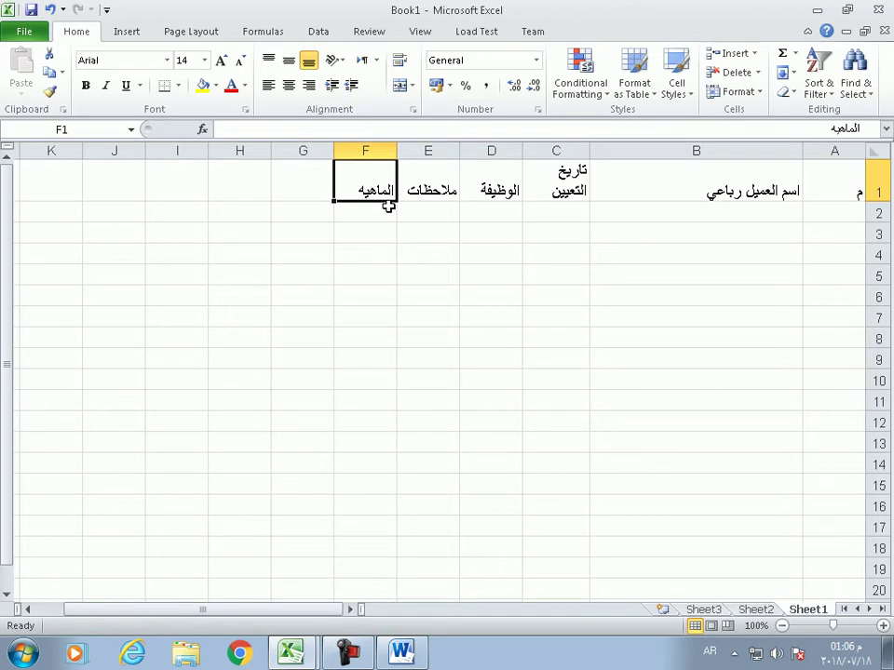
key(BackSpace)
text(بتابلتبت)
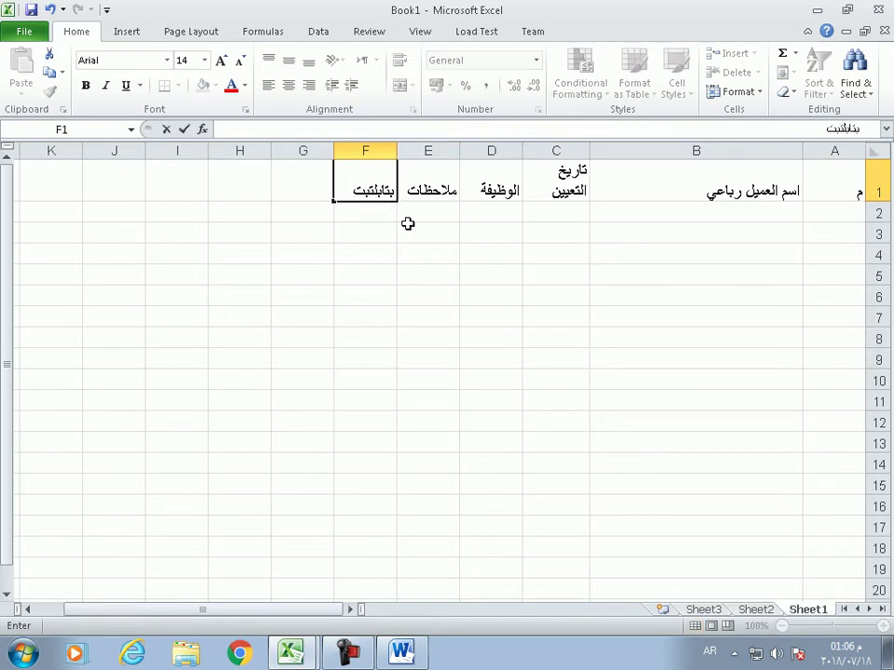
key(Escape)
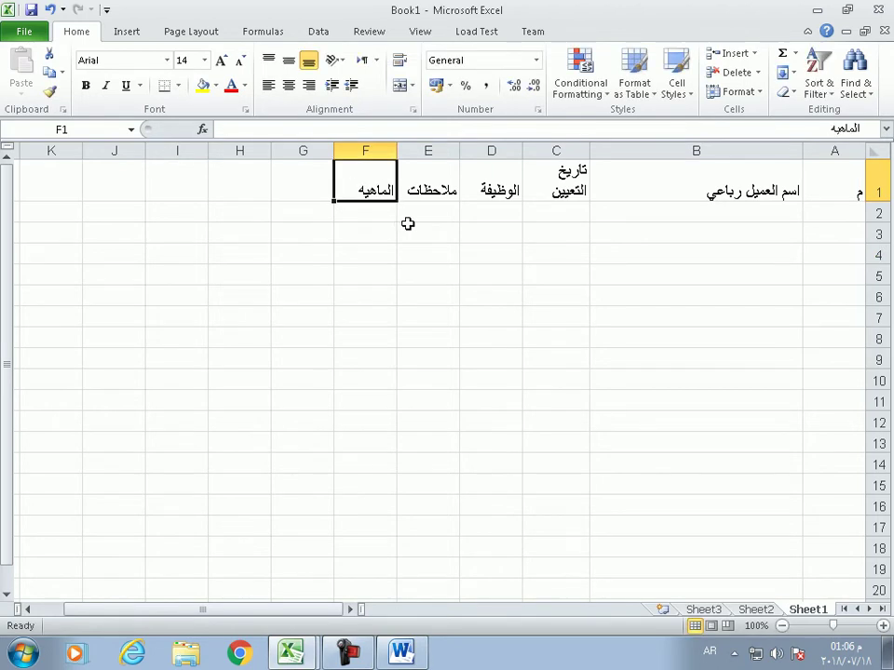
click(426, 191)
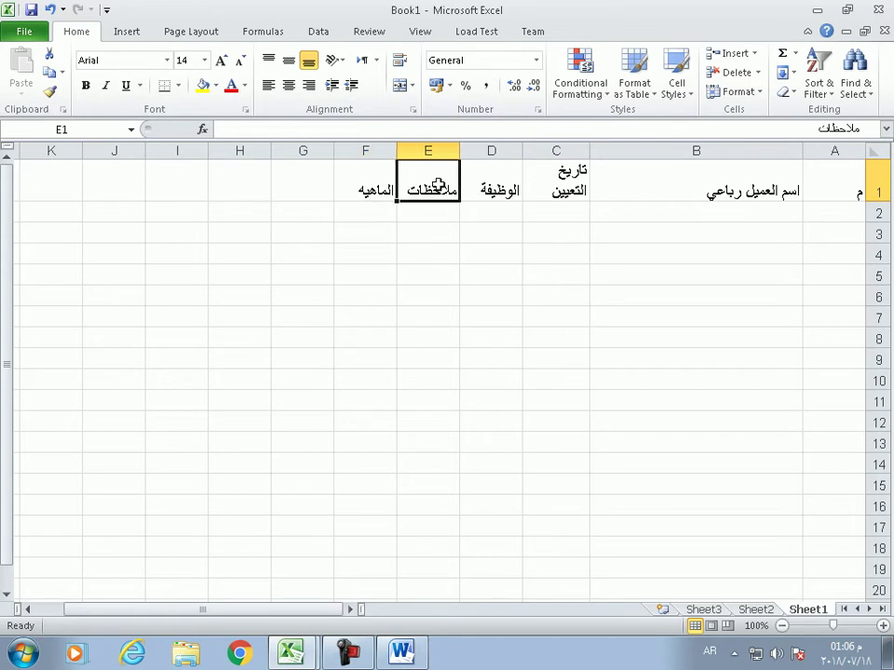
text(لسيبليبل)
key(Escape)
Step: Select A1:F1 and apply Center and Middle Align to the six headers
click(671, 190)
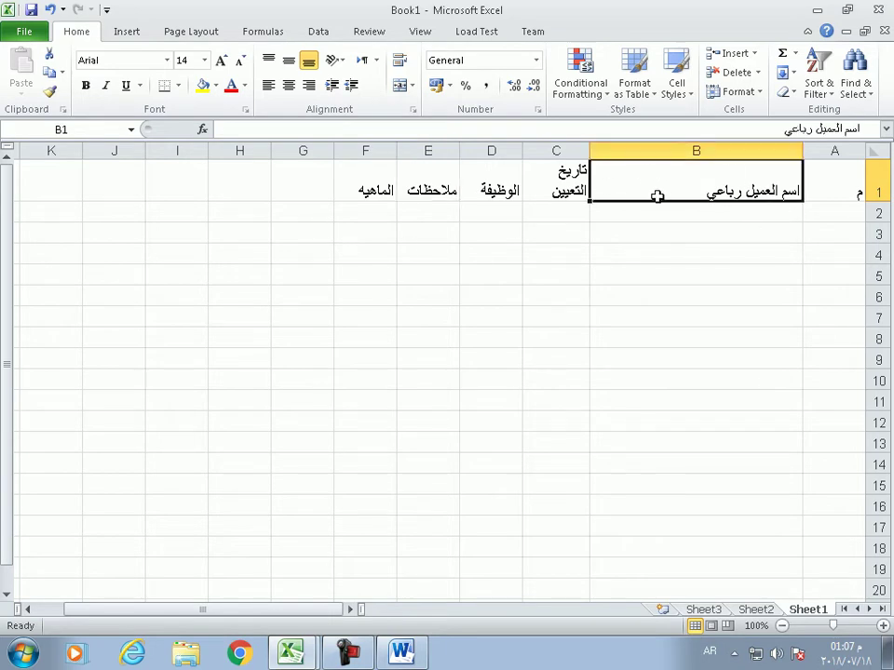
drag(860, 186, 356, 169)
click(490, 442)
drag(842, 183, 344, 177)
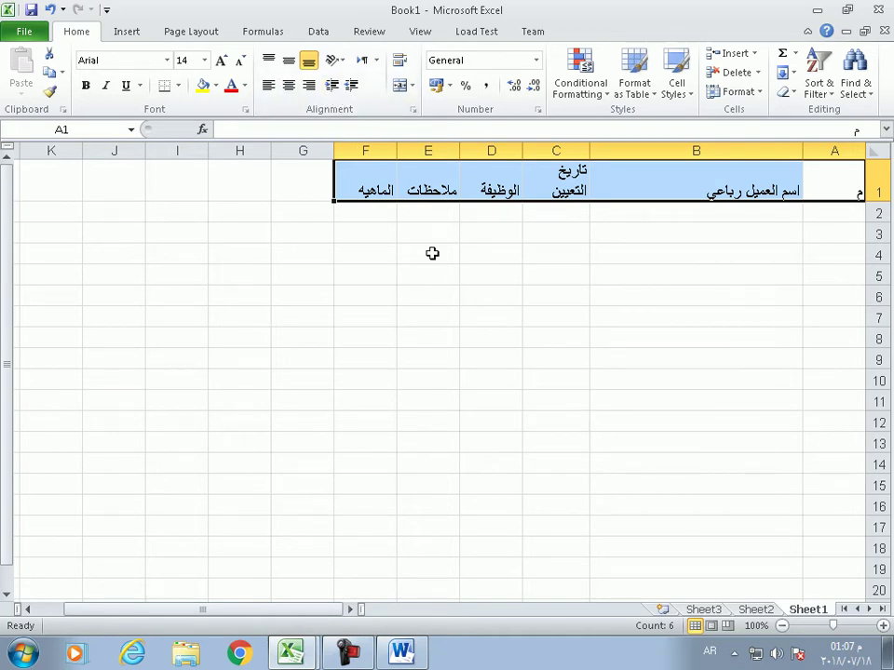
click(290, 86)
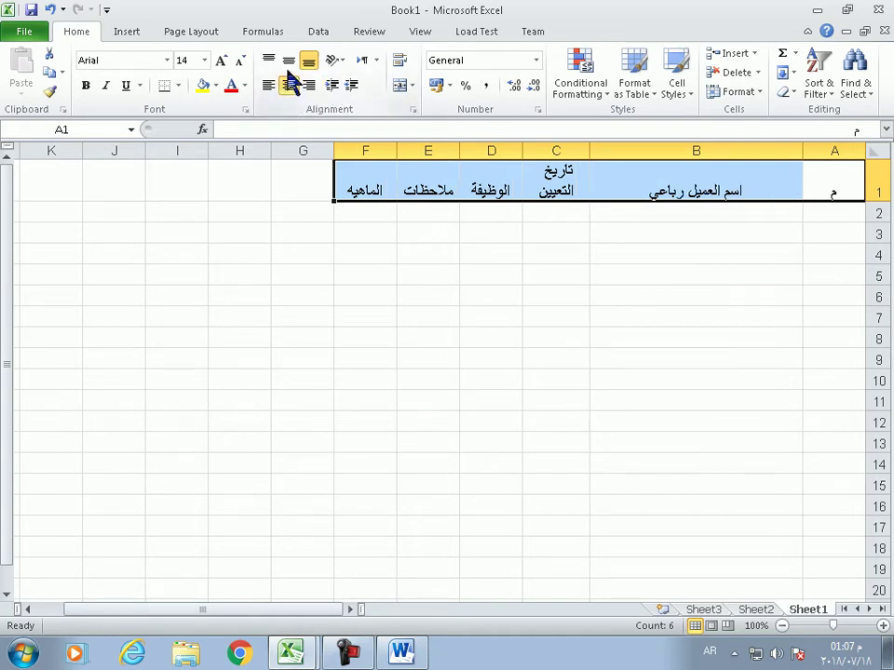
click(289, 60)
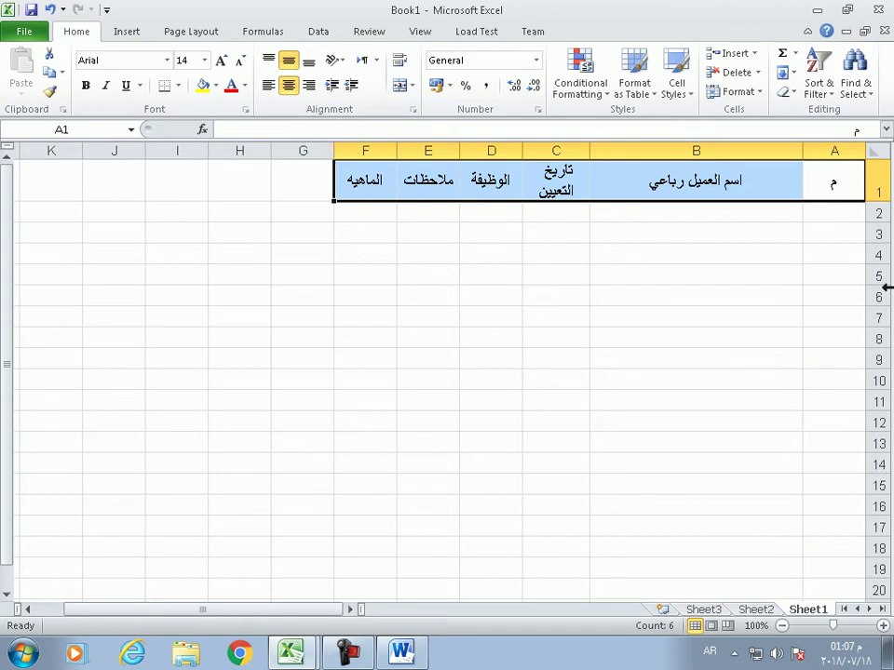
Step: Enter serial 1 in A2 and 2 in A3 under the م header
click(837, 225)
click(833, 212)
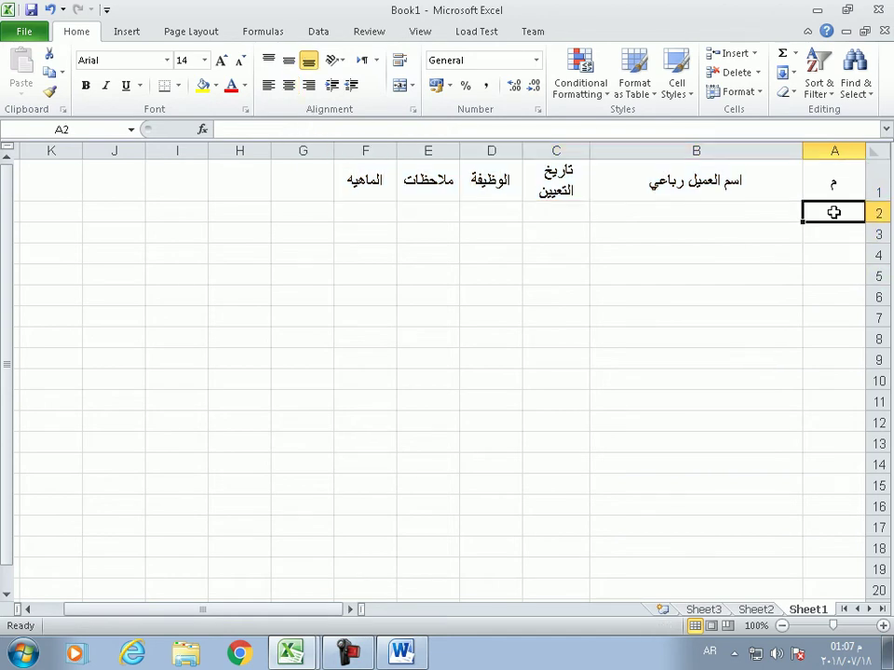
text(1)
key(Return)
text(2)
key(Return)
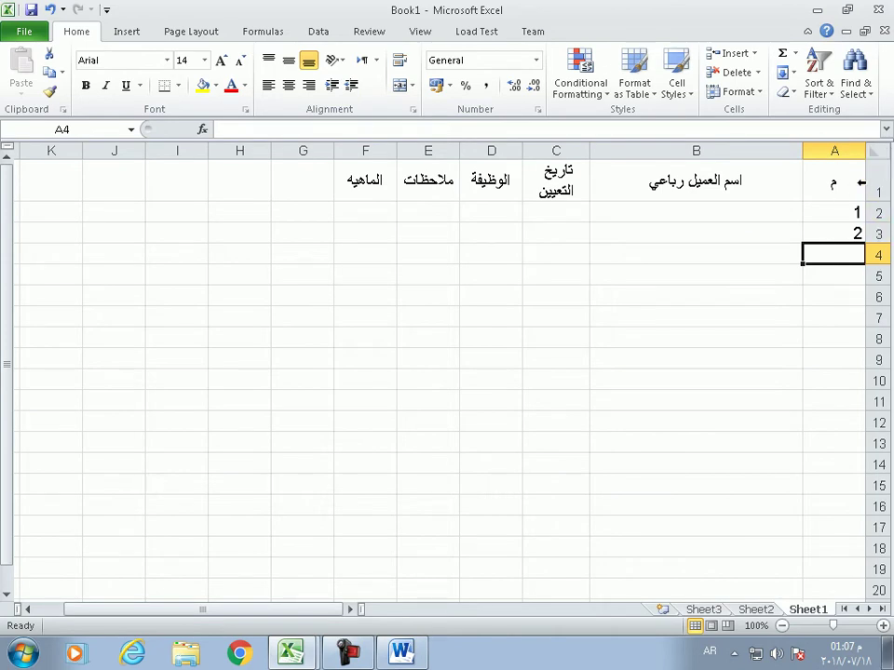
Step: Widen the Word table's last column slightly to the right
click(402, 652)
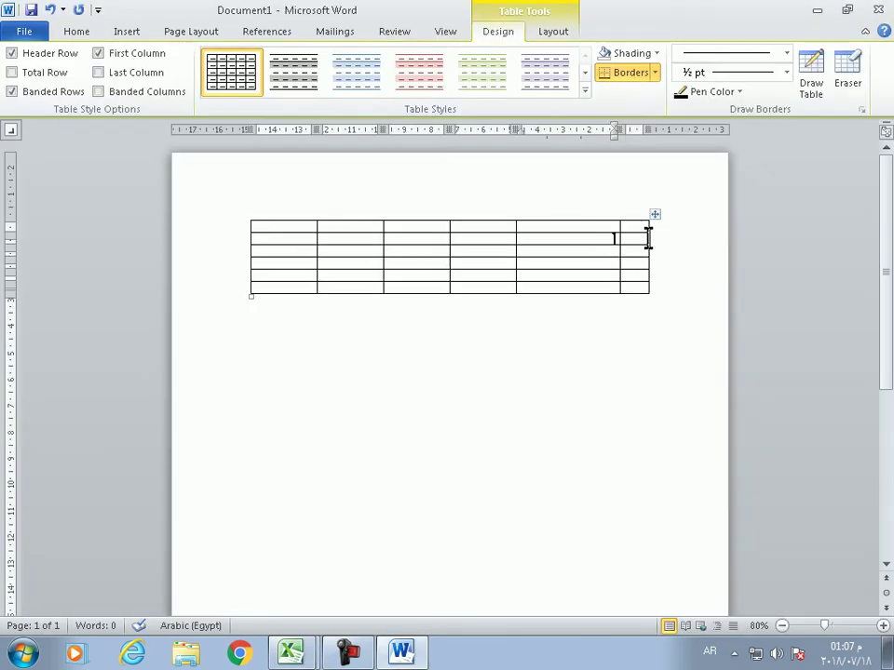
drag(649, 238, 680, 238)
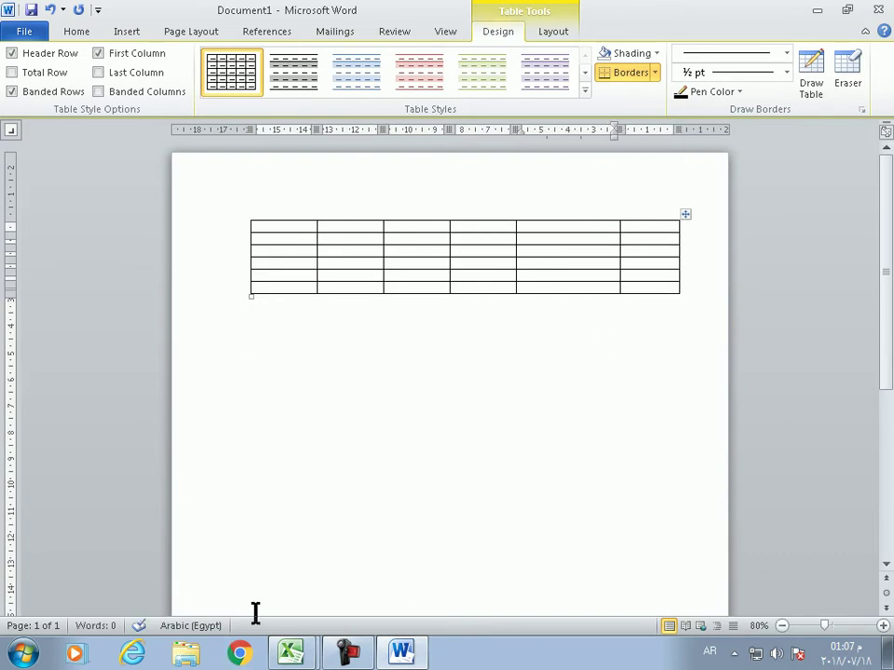
click(402, 651)
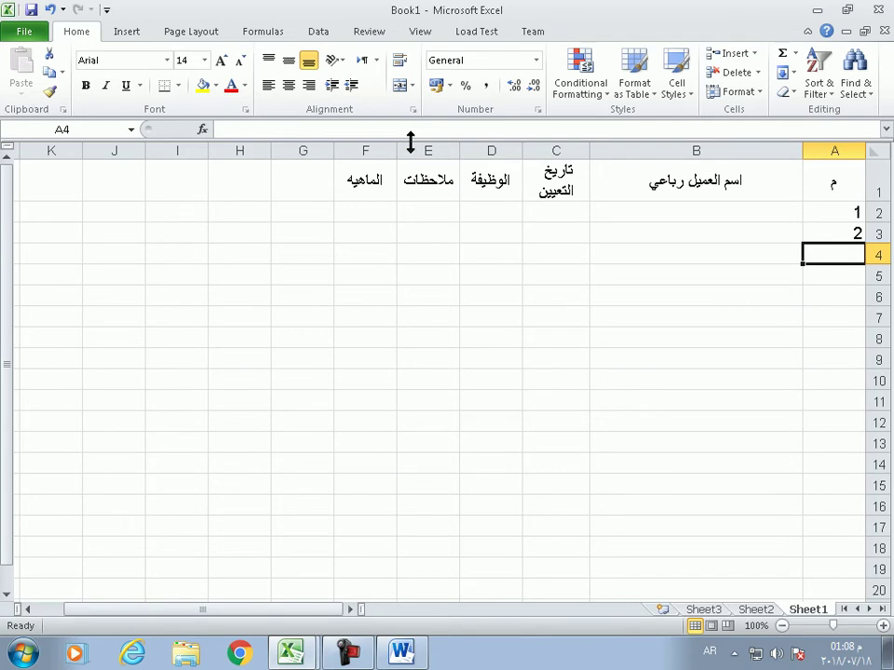
Step: Select the lower cells of the table's last column, leaving them without numbering
click(347, 653)
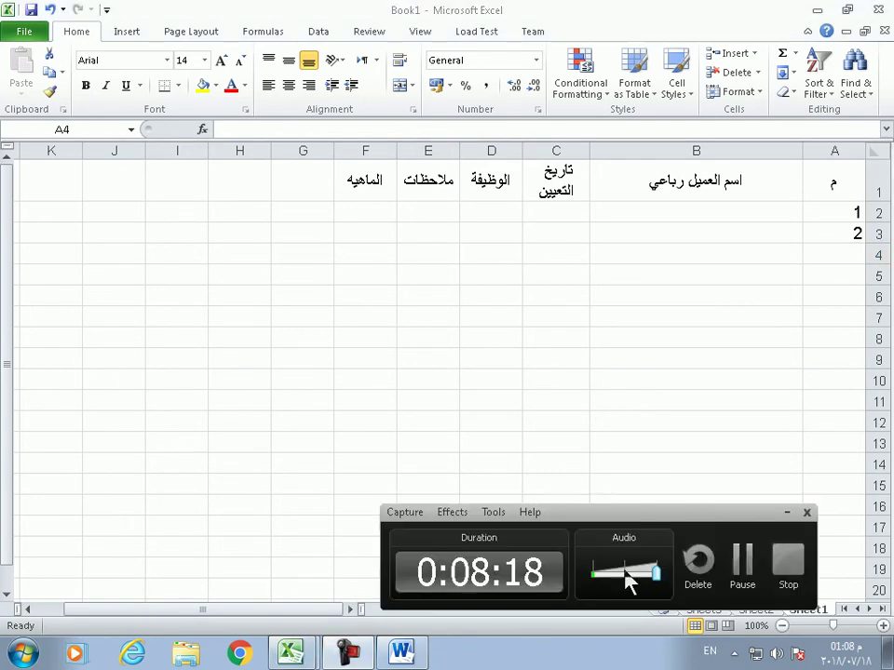
click(400, 652)
drag(650, 239, 637, 287)
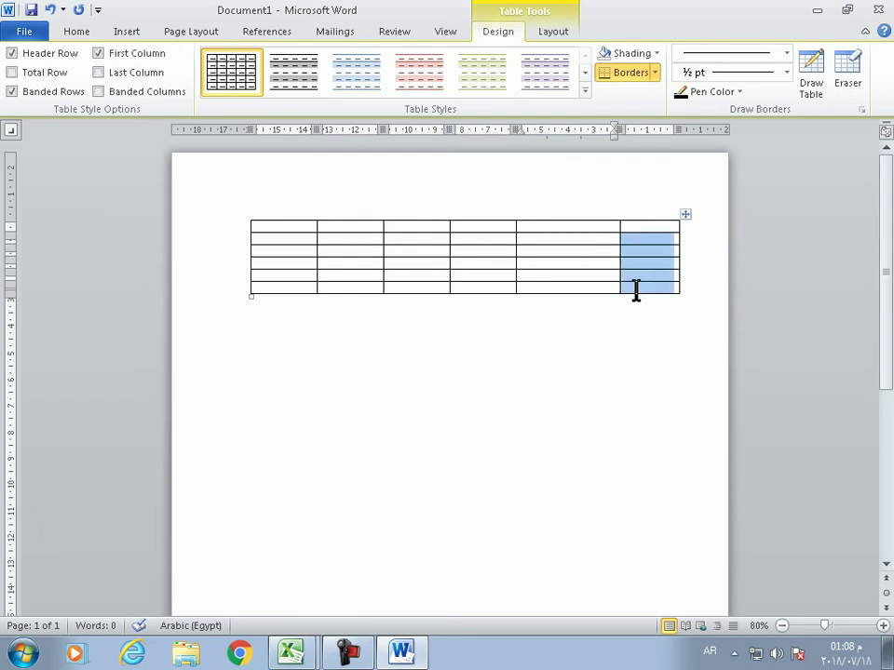
click(76, 30)
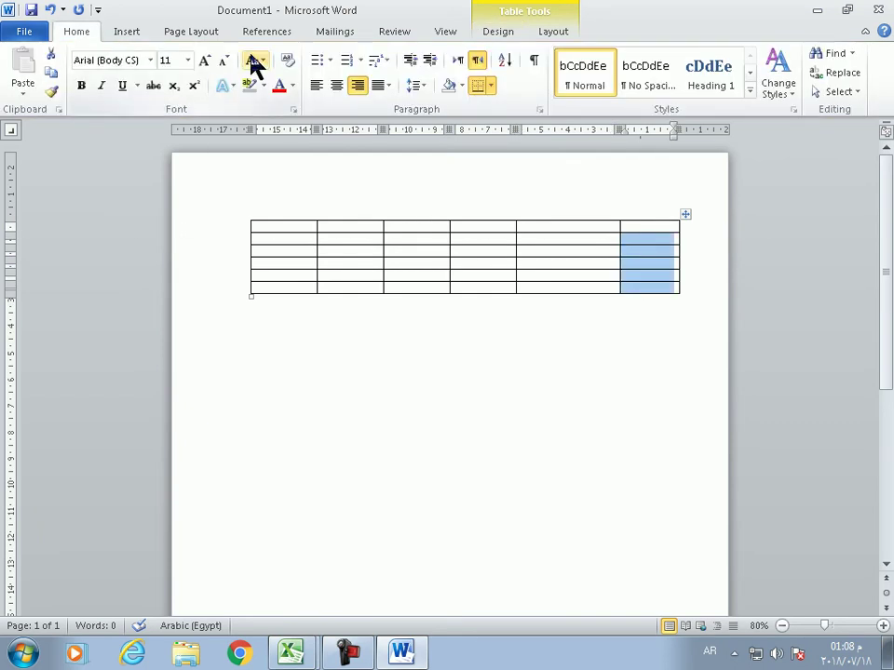
click(358, 60)
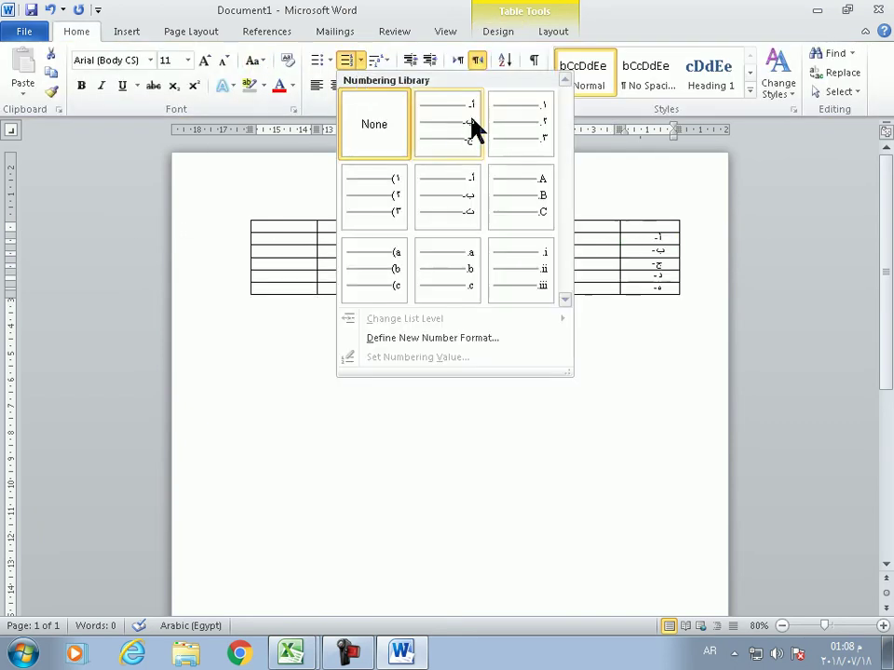
click(397, 552)
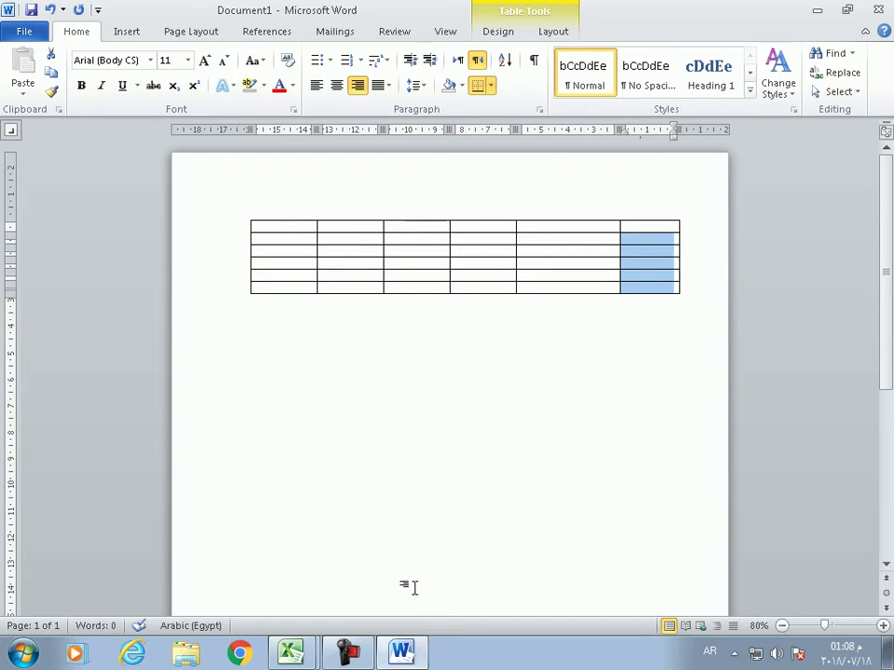
click(642, 299)
Step: Switch back to the Book1 workbook with the Arabic headers
click(312, 658)
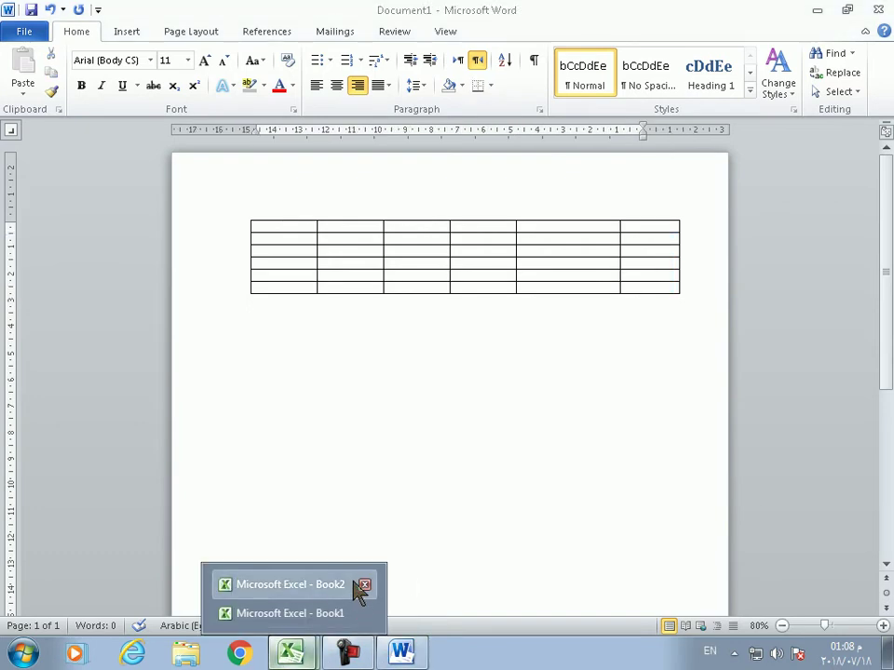
click(359, 585)
click(308, 616)
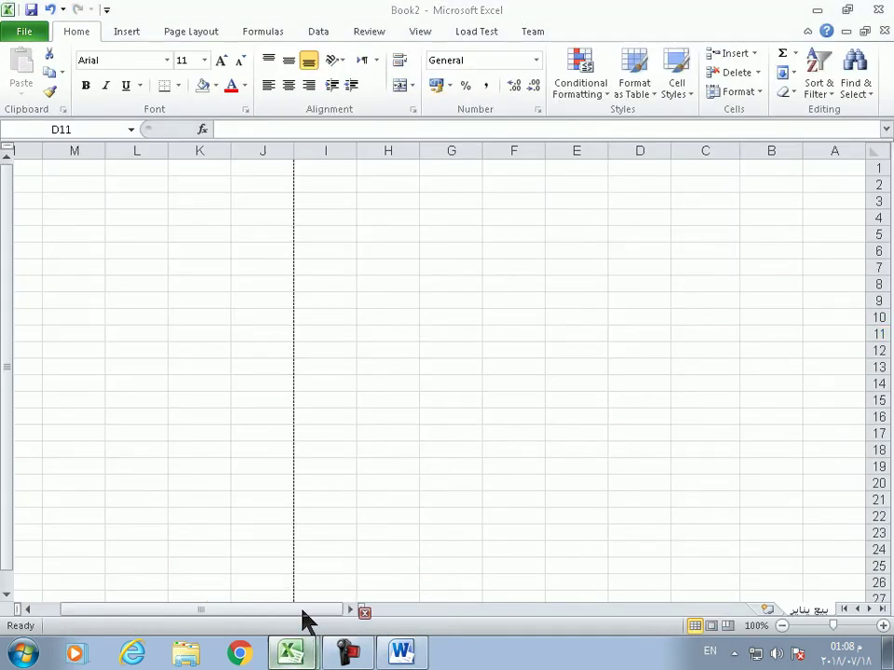
Step: Try selecting cells in the serial column, from A2 down to A11
click(841, 212)
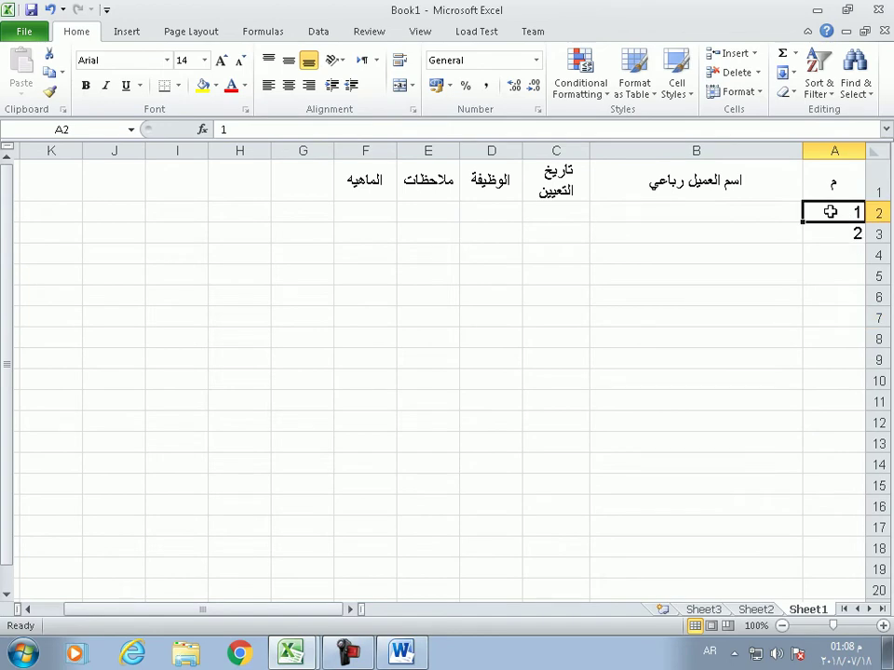
drag(830, 212, 834, 228)
click(842, 336)
click(831, 219)
drag(829, 296, 828, 270)
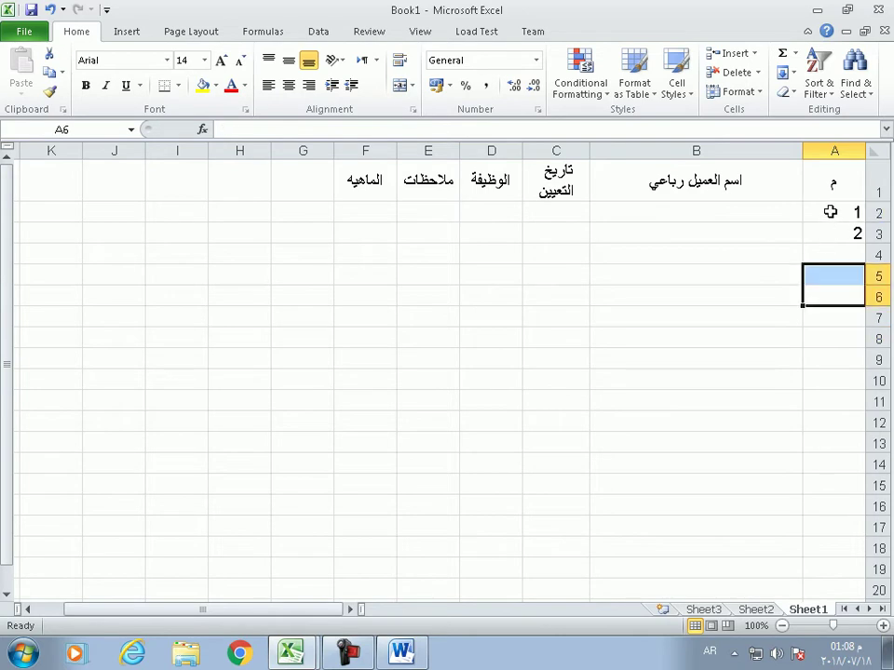
click(829, 214)
mouse_move(838, 208)
mouse_down()
mouse_move(852, 473)
mouse_move(838, 277)
mouse_move(844, 558)
mouse_move(807, 403)
mouse_up()
click(824, 295)
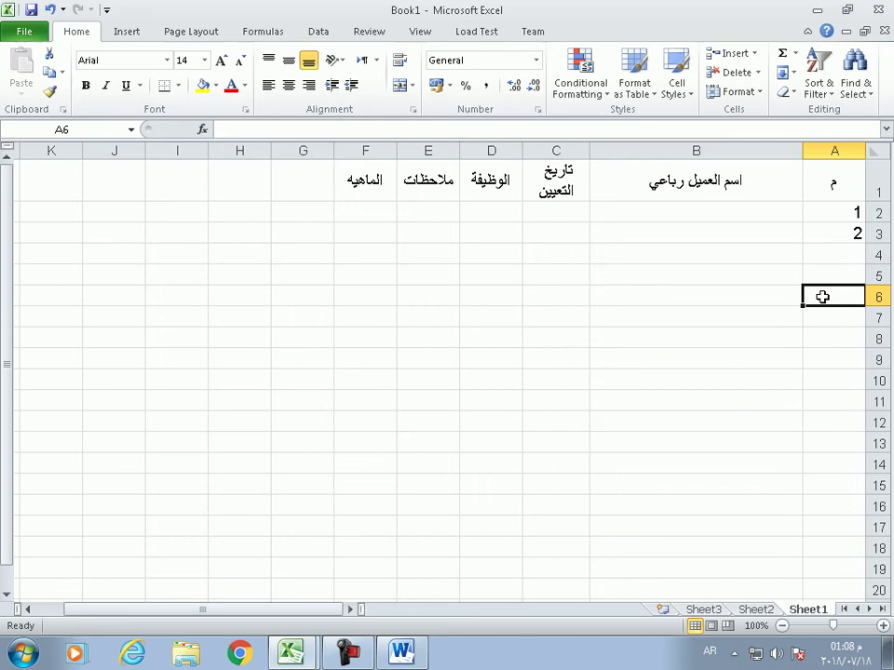
Step: Select the 1 and 2 in A2:A3 and fill the series down to 19
drag(840, 207, 809, 228)
click(808, 210)
click(829, 211)
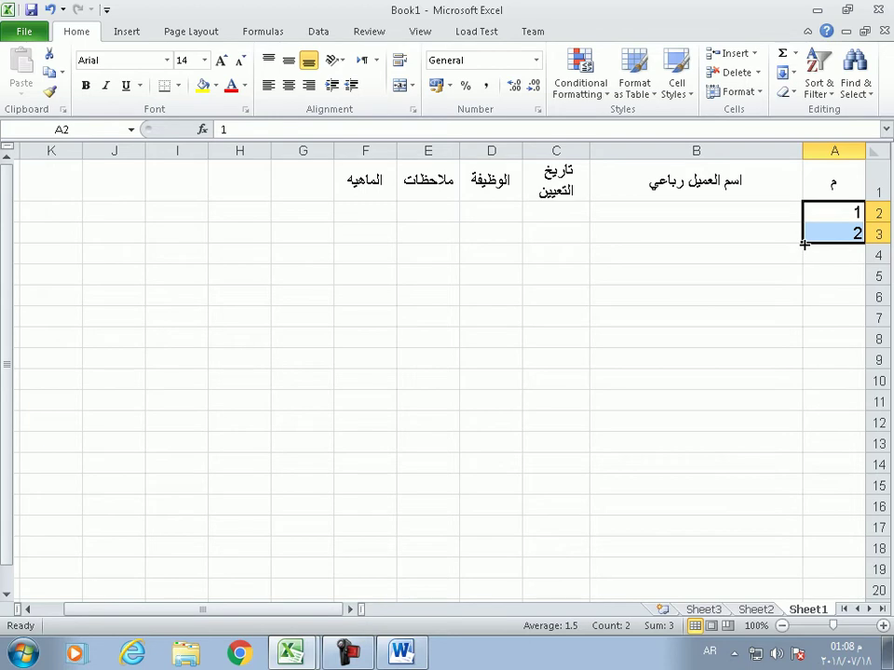
drag(804, 244, 805, 512)
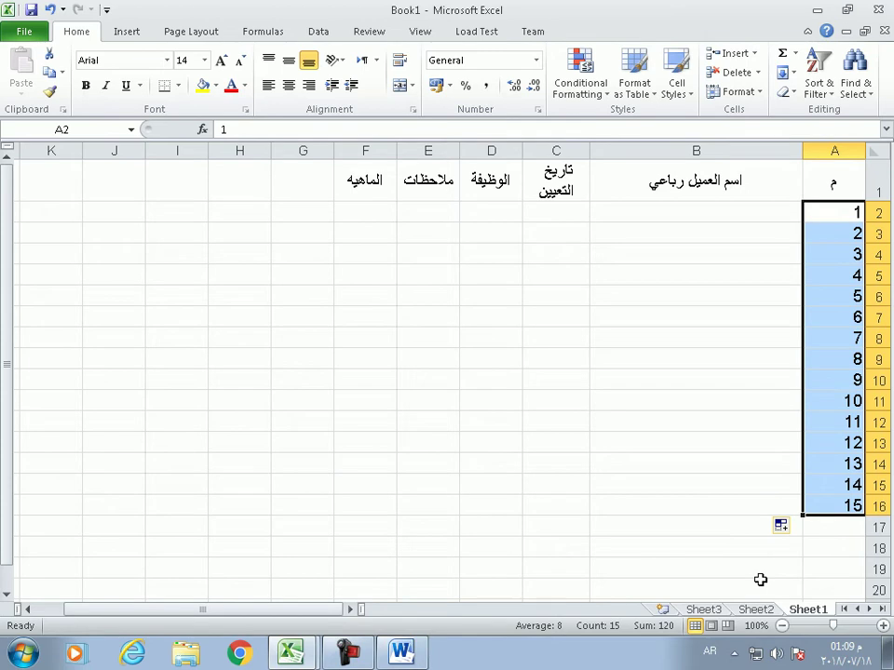
mouse_move(805, 515)
mouse_down()
mouse_move(803, 461)
mouse_move(808, 647)
mouse_move(809, 596)
mouse_up()
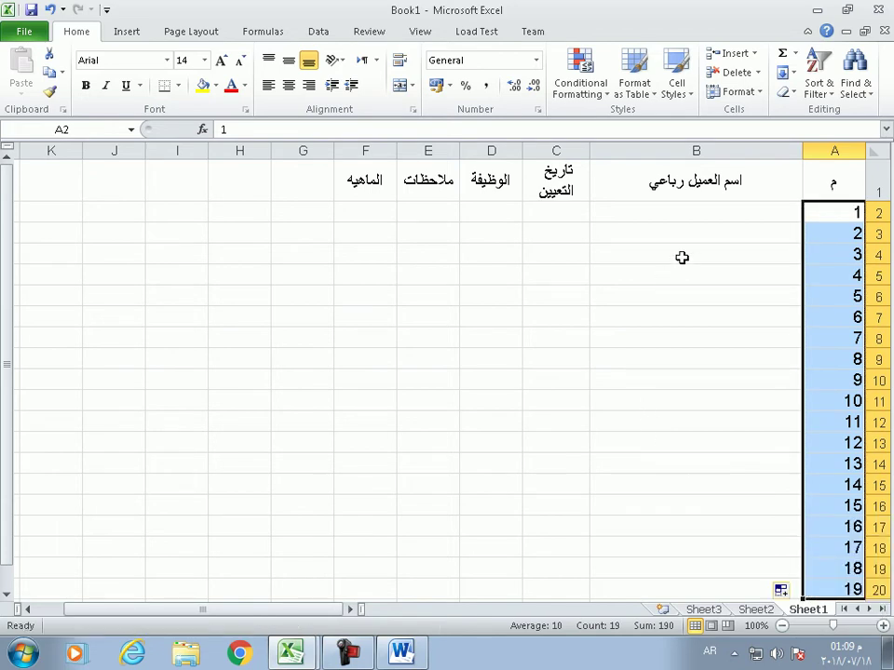
Step: Enter 1 in C4 and 2 in C5 under the hire-date header
click(629, 237)
key(Down)
key(Down)
key(Down)
click(542, 250)
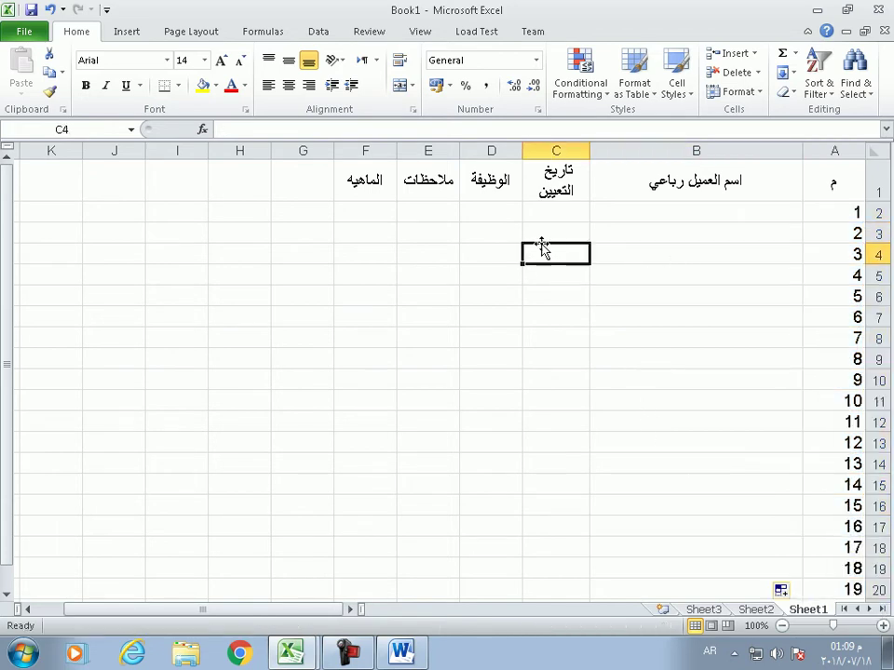
text(1)
key(Return)
text(2)
key(Return)
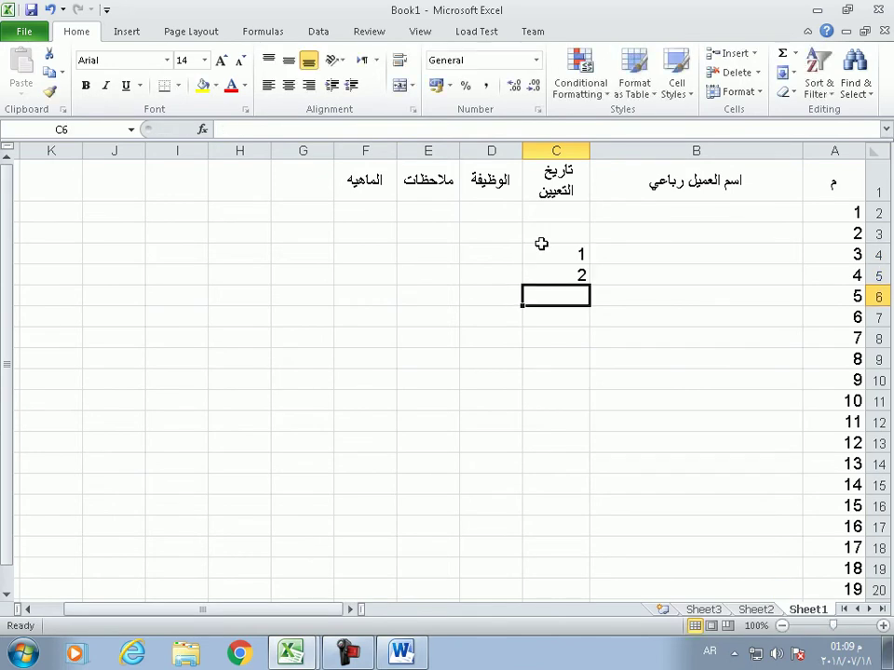
Step: Move the 1 and 2 down to C13:C14, then undo the move
mouse_move(571, 249)
mouse_down()
mouse_move(571, 379)
mouse_move(589, 460)
mouse_up()
click(574, 315)
mouse_move(563, 255)
mouse_down()
mouse_move(579, 456)
mouse_move(576, 430)
mouse_up()
drag(555, 253, 598, 489)
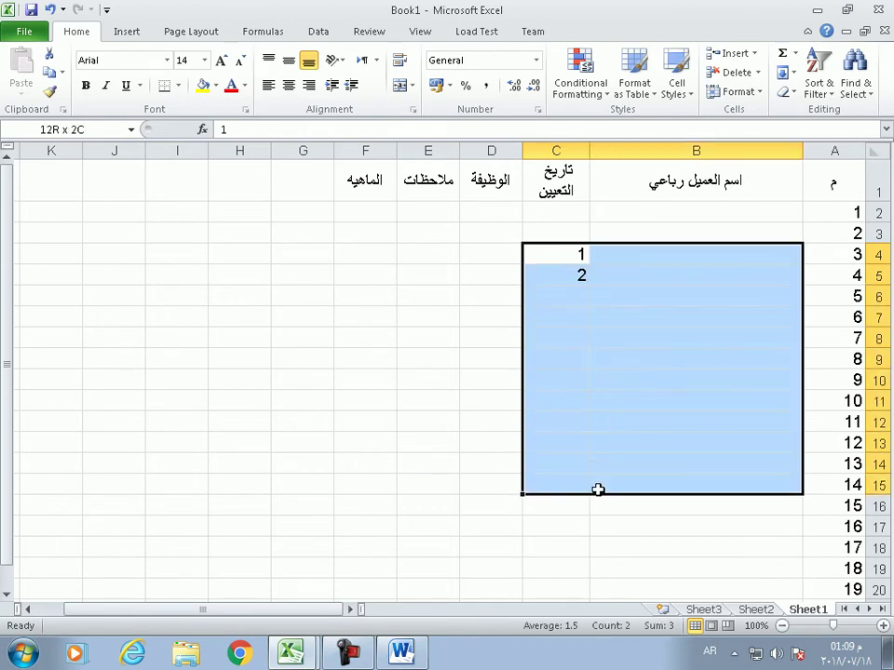
mouse_move(551, 390)
mouse_down()
mouse_move(560, 239)
mouse_move(566, 326)
mouse_up()
click(552, 253)
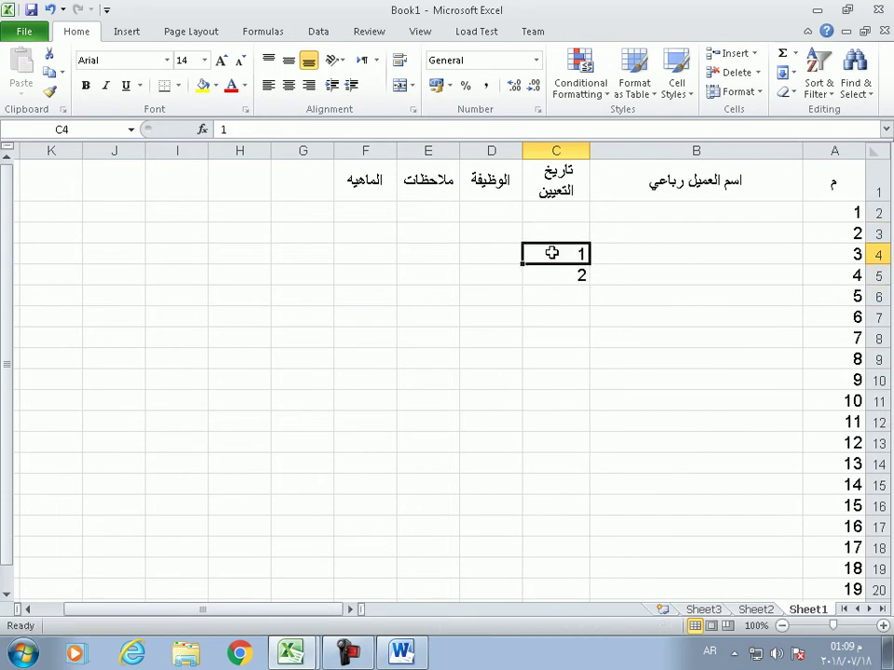
drag(553, 254, 590, 464)
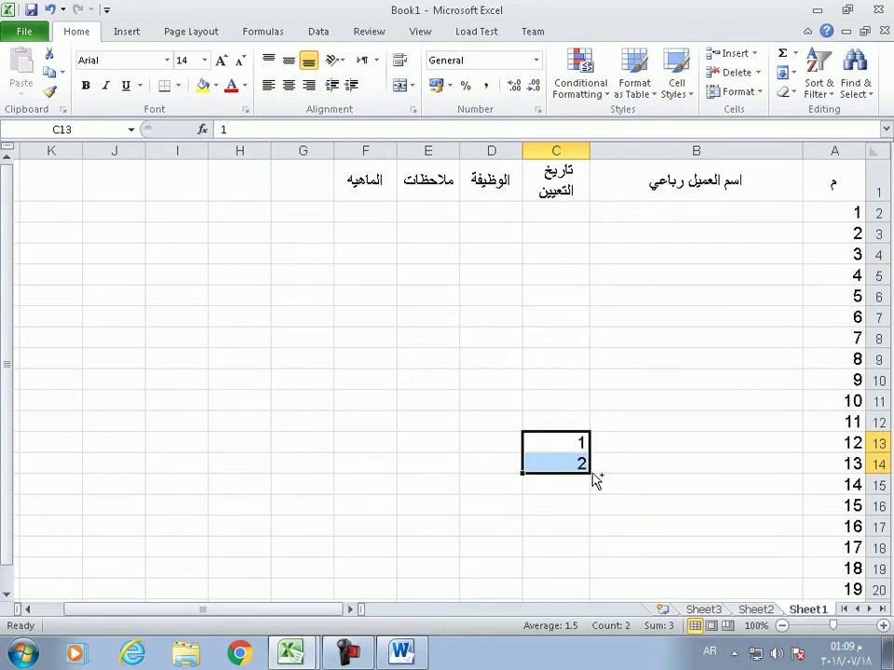
key(ctrl+z)
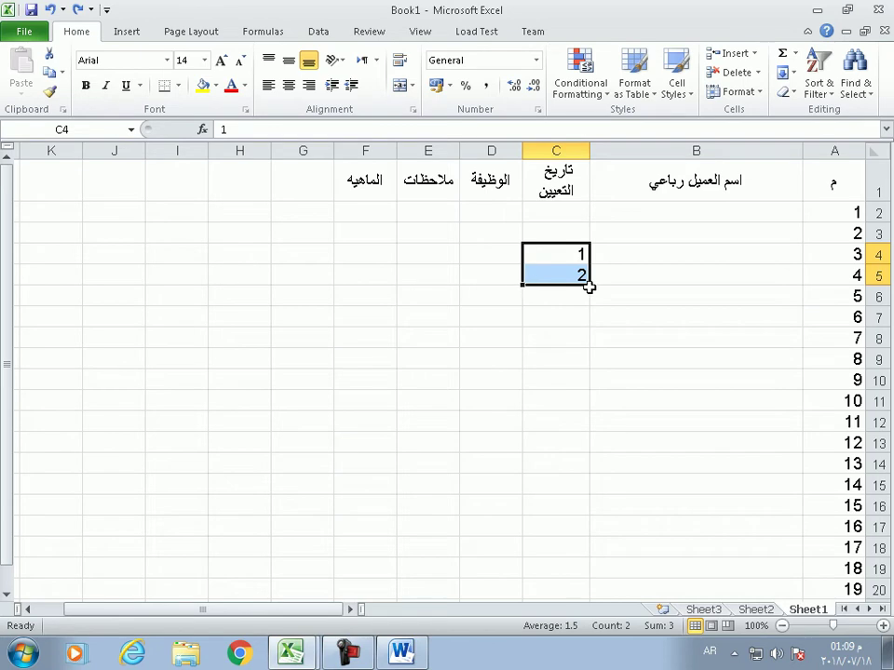
Step: Fill the series down column C, then delete it and the serials in A2:A20
drag(523, 285, 545, 477)
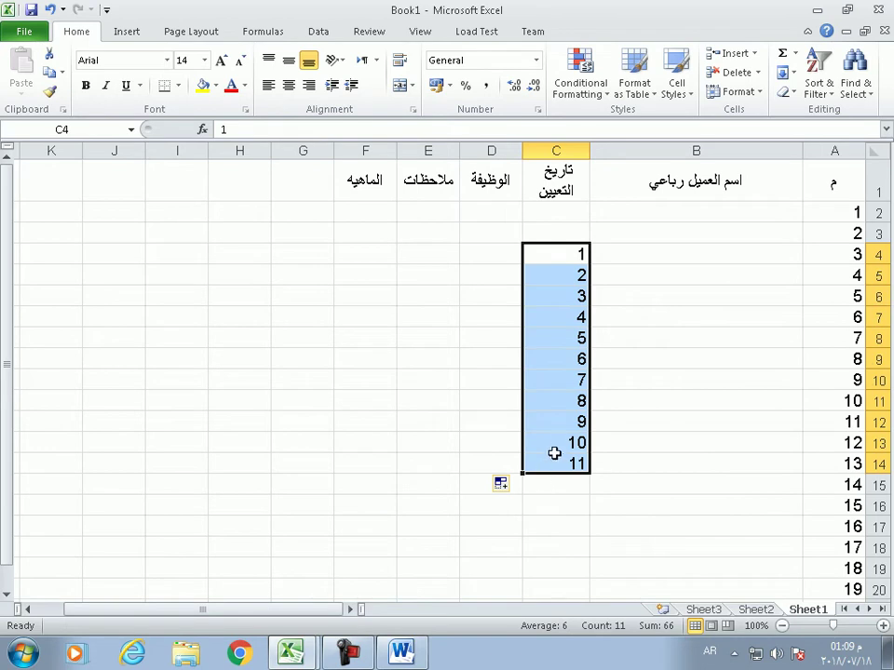
key(Delete)
drag(836, 210, 858, 582)
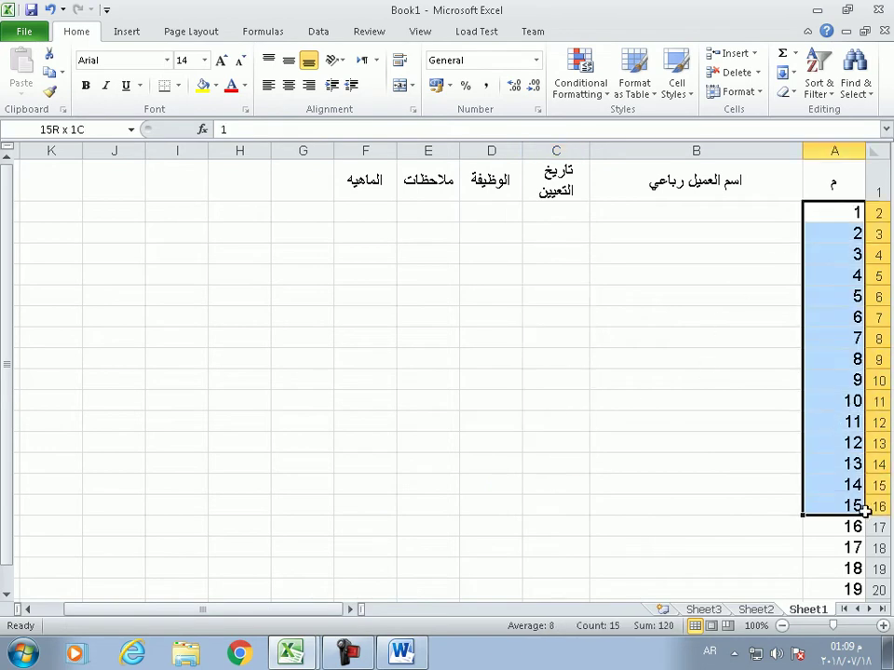
key(Delete)
Step: Enter 5 and 10 in A2:A3, fill a 5–50 series, then clear it
click(845, 218)
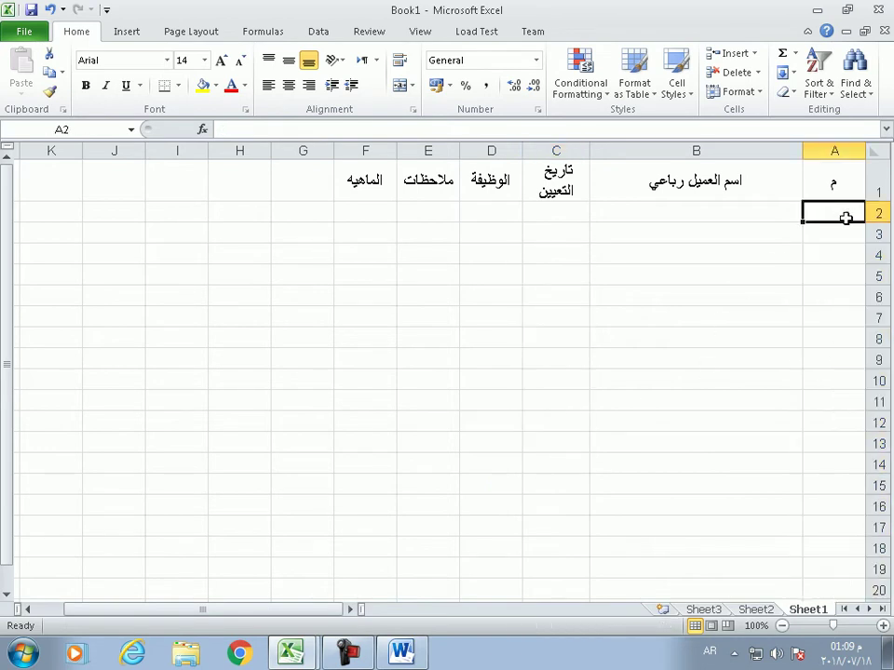
text(5)
key(Return)
text(10)
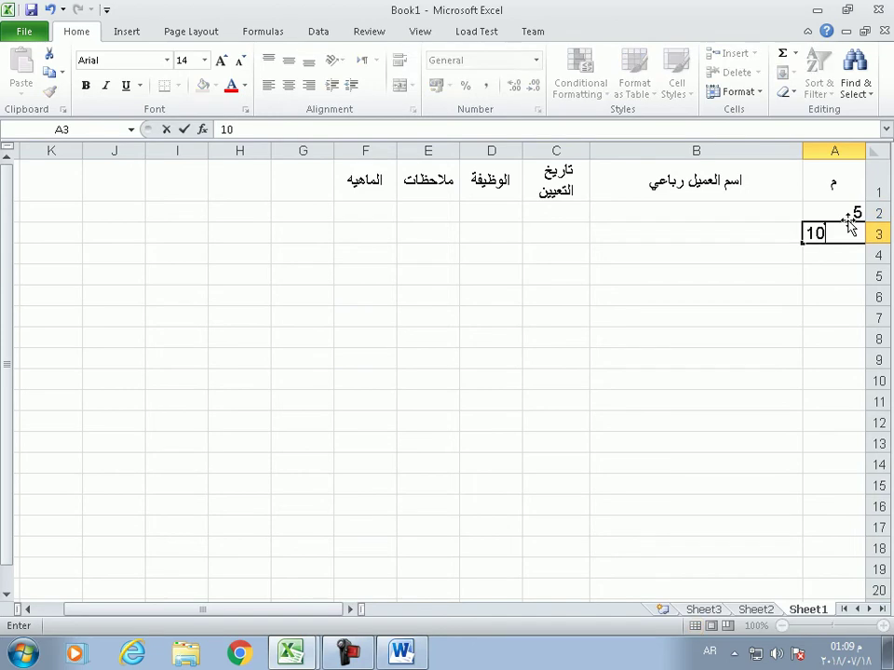
key(Return)
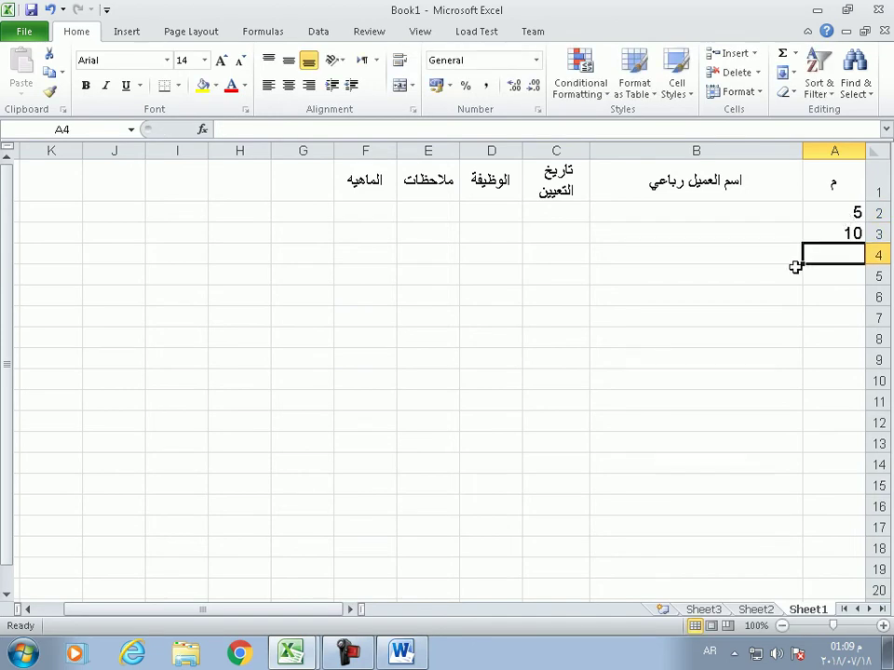
drag(806, 210, 811, 410)
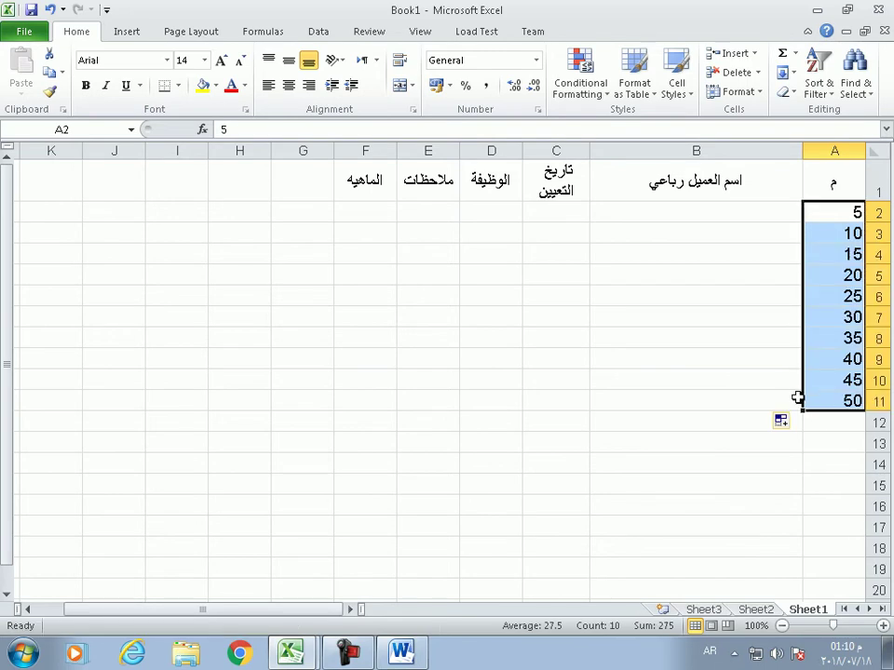
key(Delete)
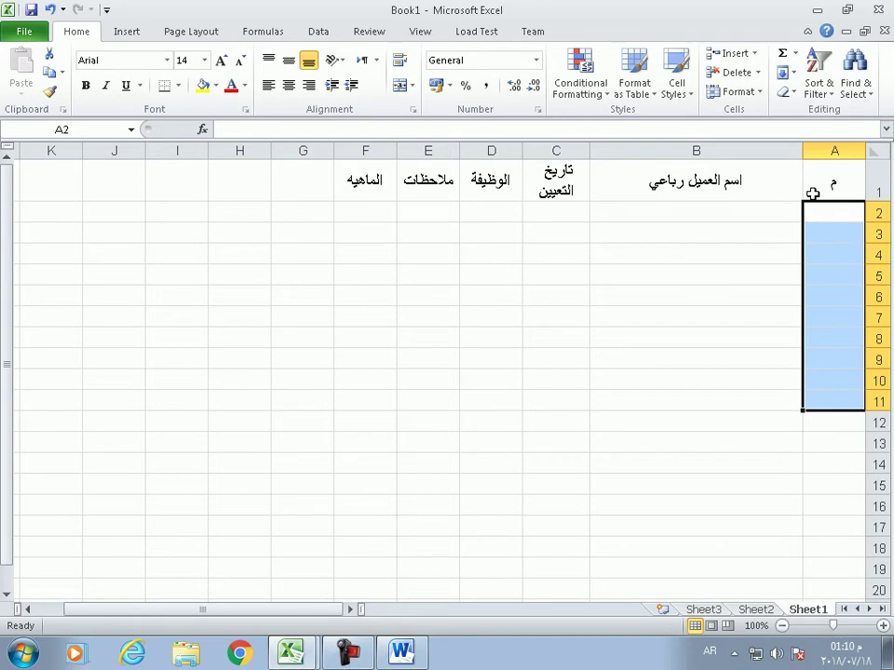
Step: Enter 1 and 2 in A3:A4, fill numbers 1 to 13, then clear them
click(844, 228)
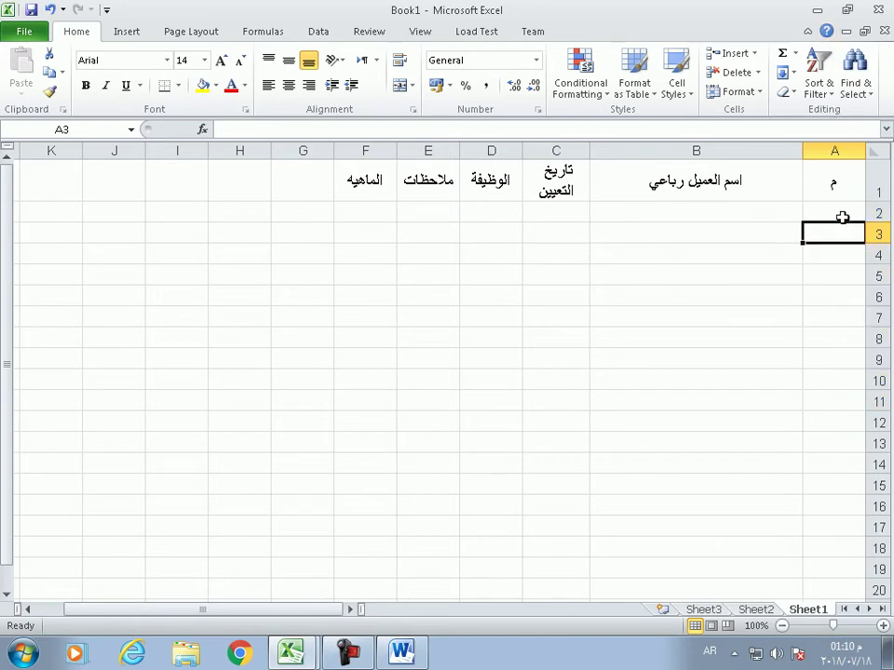
text(1)
key(Return)
text(2)
key(Return)
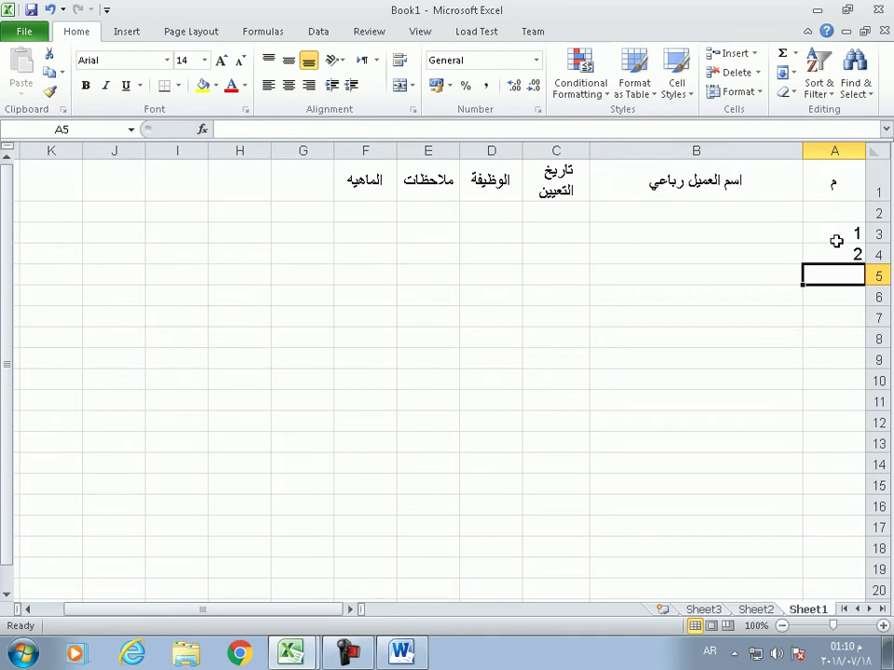
drag(821, 243, 835, 256)
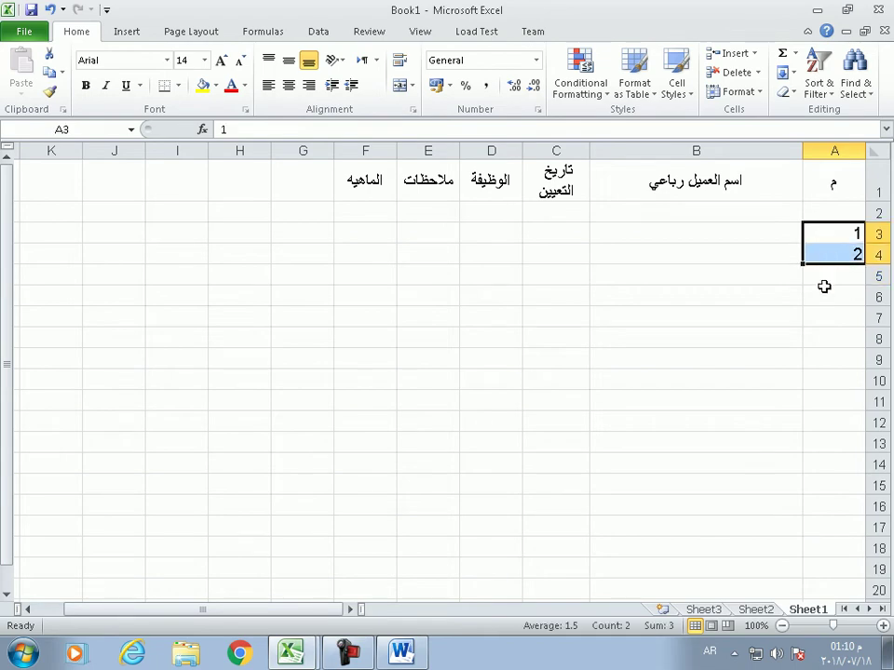
drag(864, 265, 821, 478)
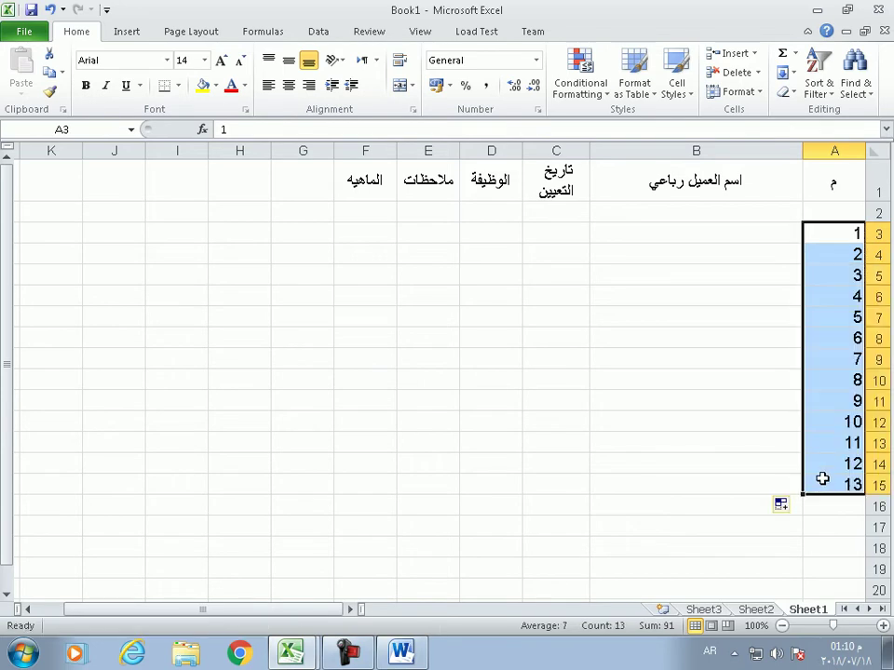
key(Delete)
Step: Enter 1 and 7 in A3:A4, fill a step-6 series to A10, then delete it
click(842, 234)
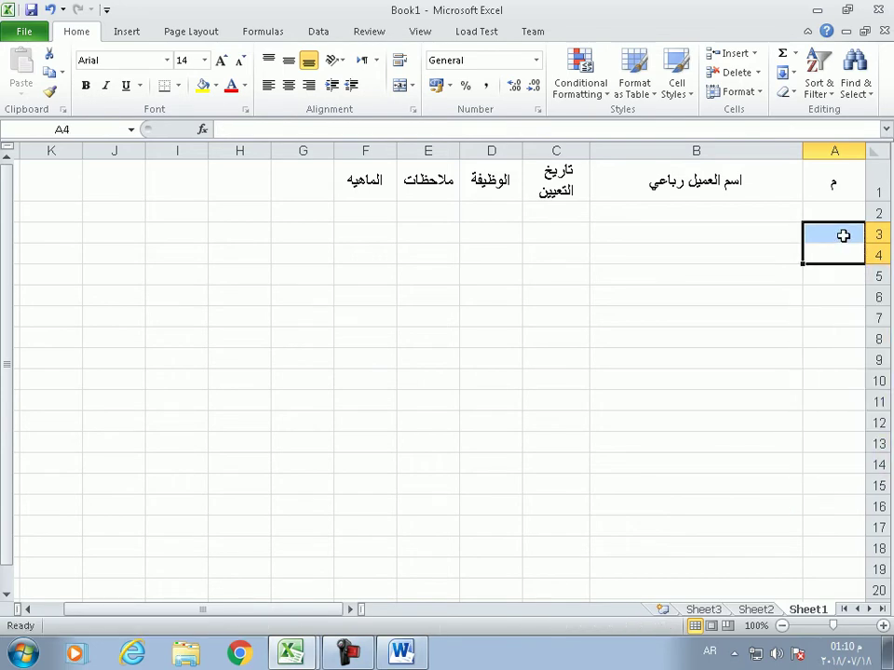
text(1)
key(Return)
text(7)
key(Return)
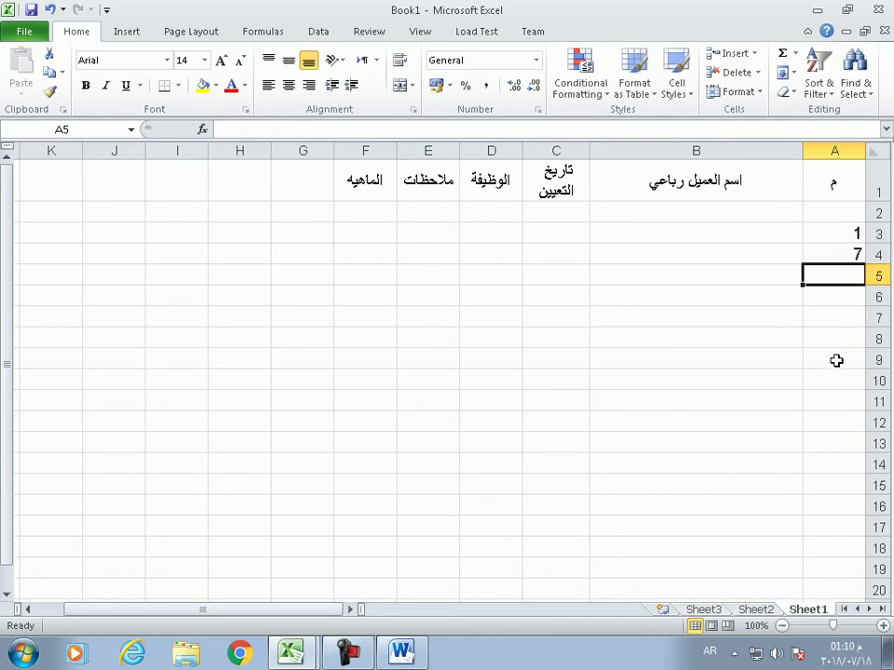
mouse_move(819, 235)
mouse_down()
mouse_move(803, 303)
mouse_move(802, 382)
mouse_up()
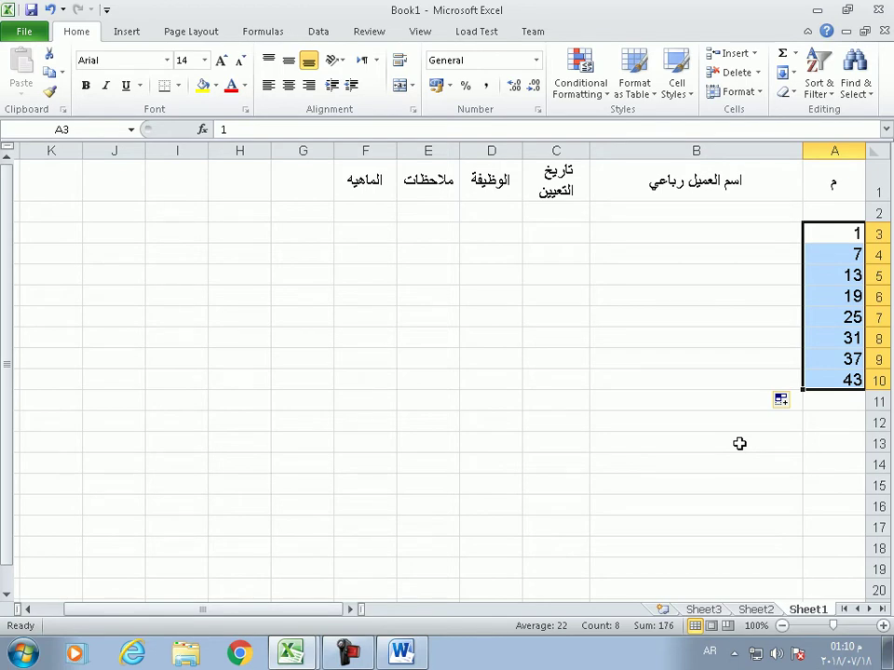
key(Delete)
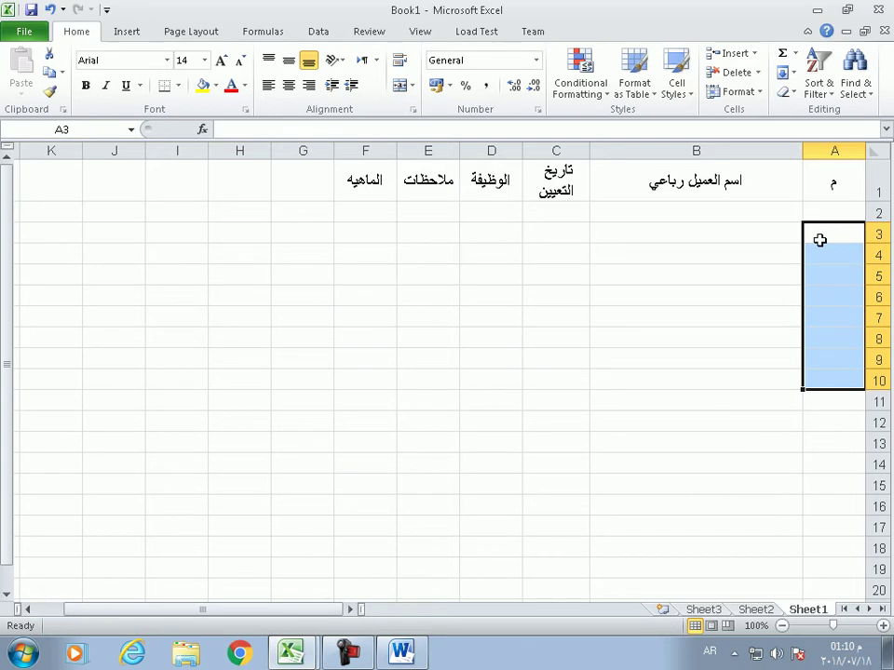
click(820, 240)
text(5)
key(Return)
text(1)
key(Return)
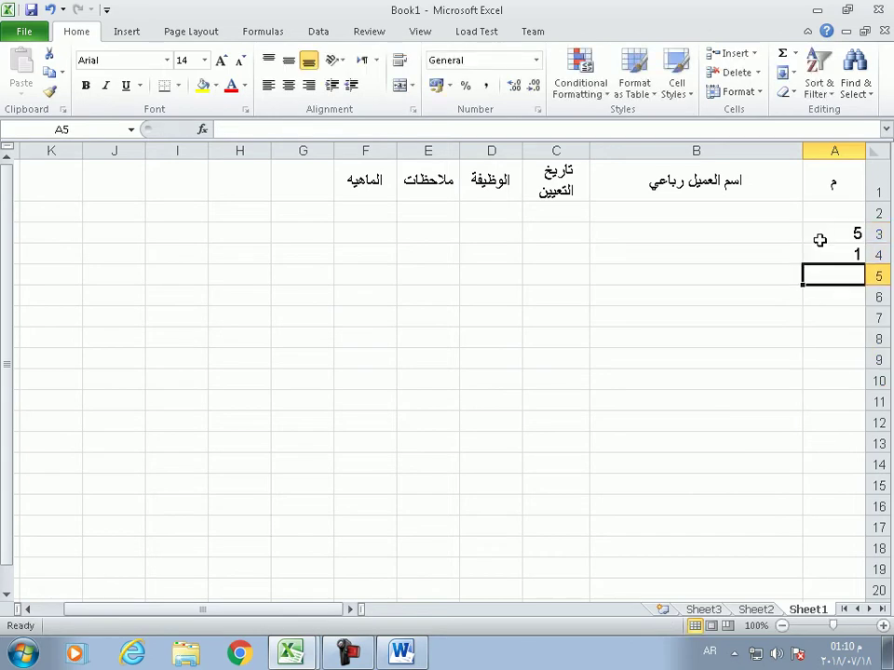
drag(819, 240, 808, 251)
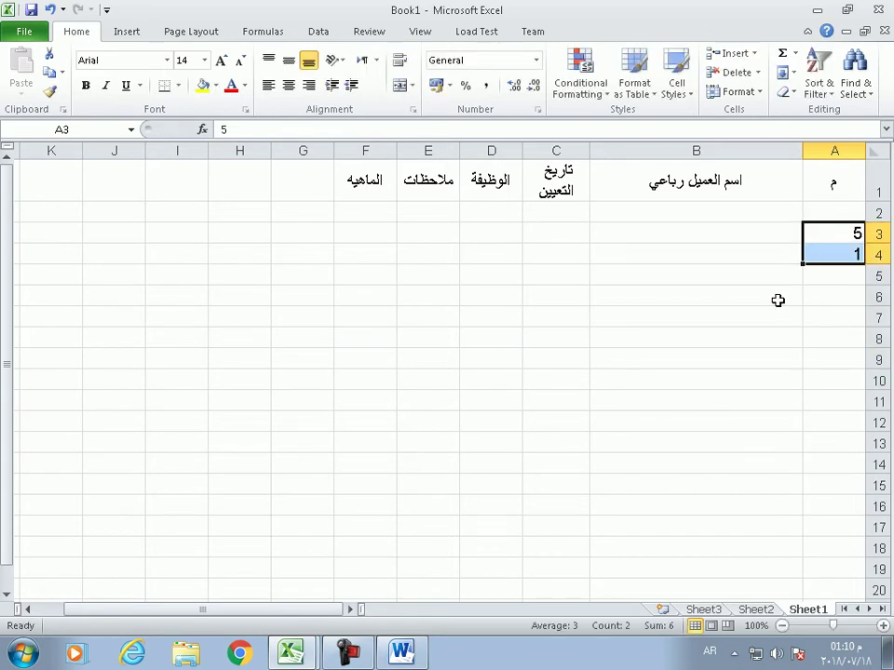
drag(802, 263, 777, 339)
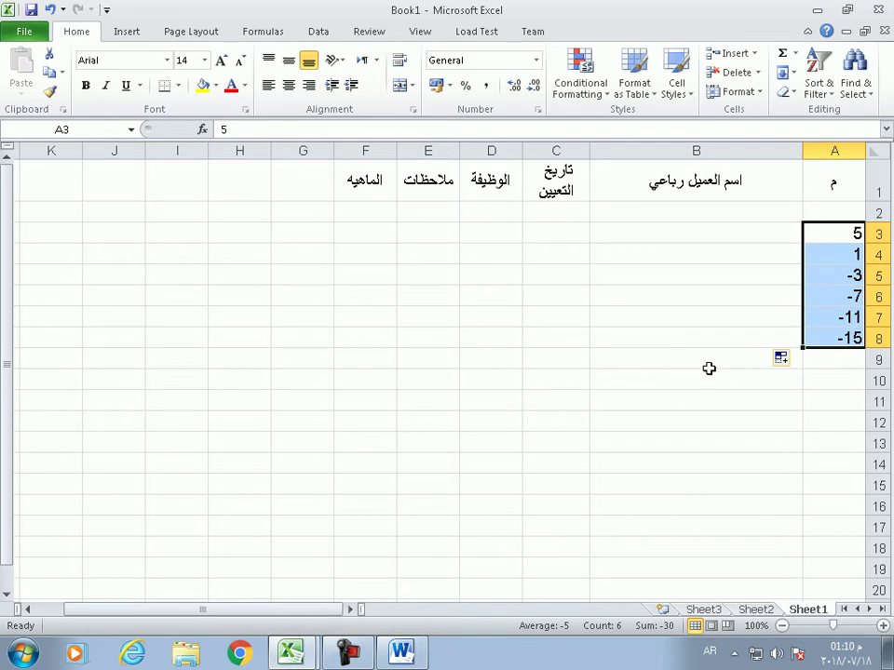
key(Delete)
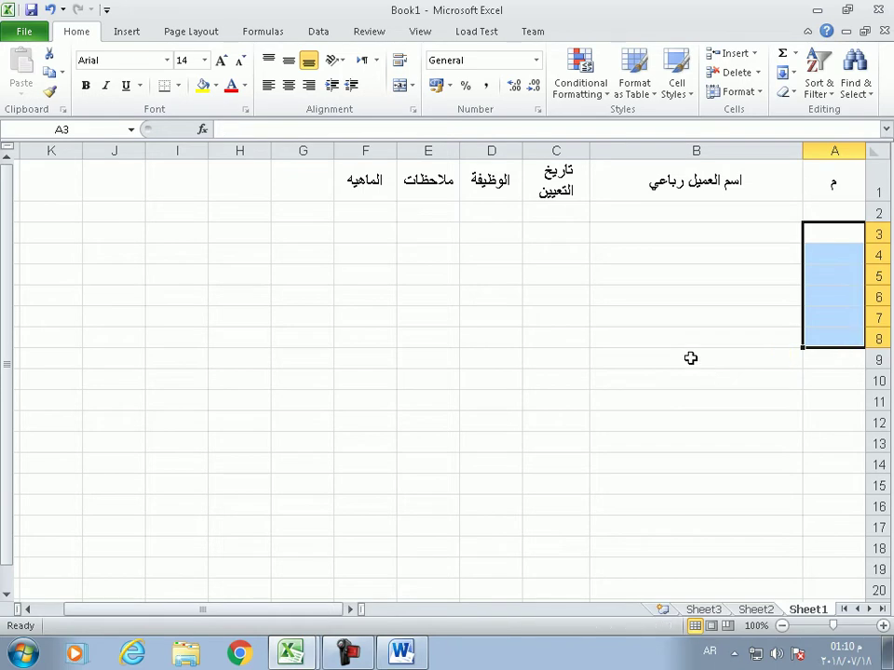
Step: Enter 1 and 2 in A2:A3 and fill the serials down to row 17
click(821, 204)
text(1)
key(Return)
text(2)
key(Return)
text(3)
drag(838, 211, 855, 535)
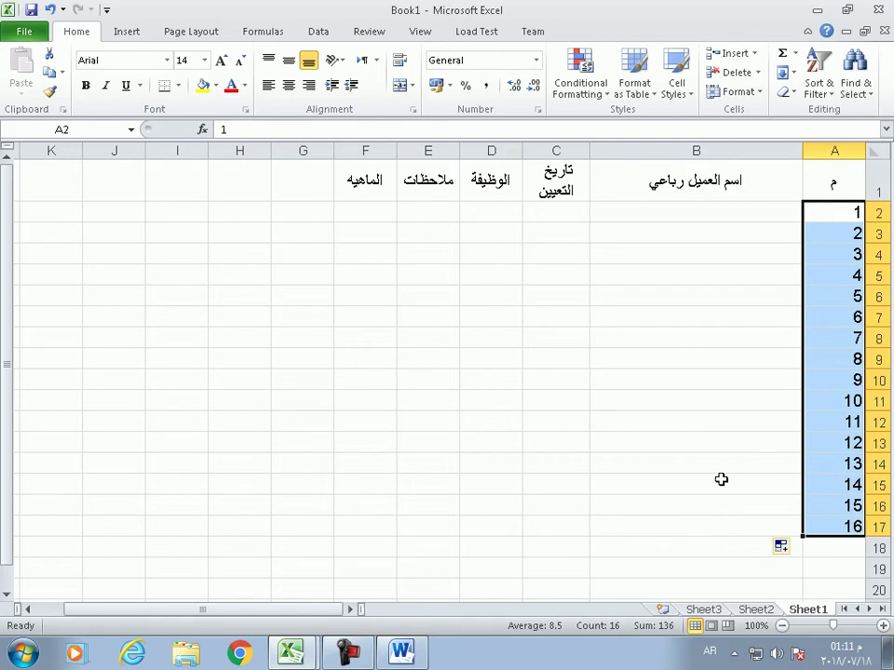
Step: Add serials 17 and 18 in A18:A19, then select A2:A19
click(829, 547)
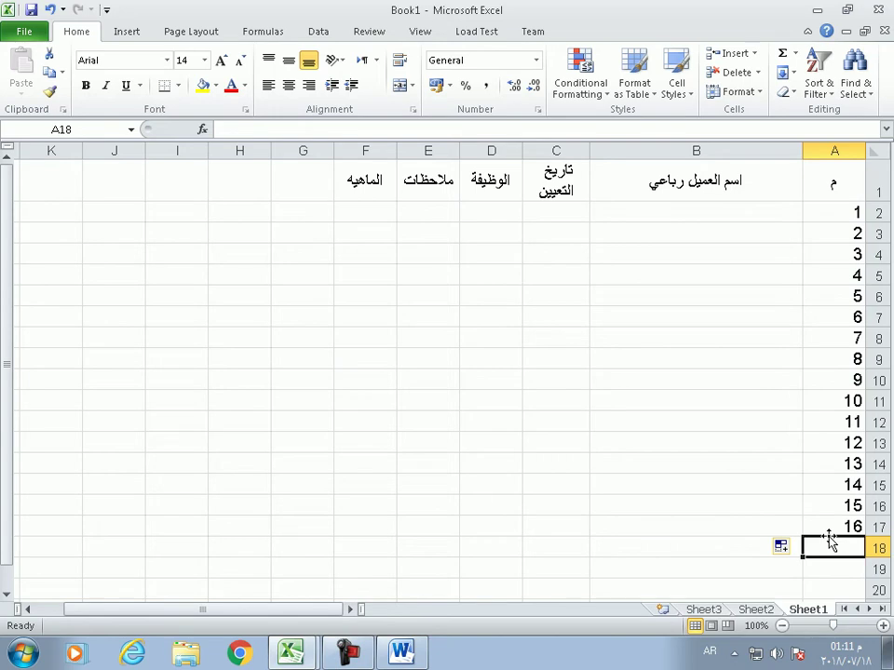
text(17)
key(Return)
text(1)
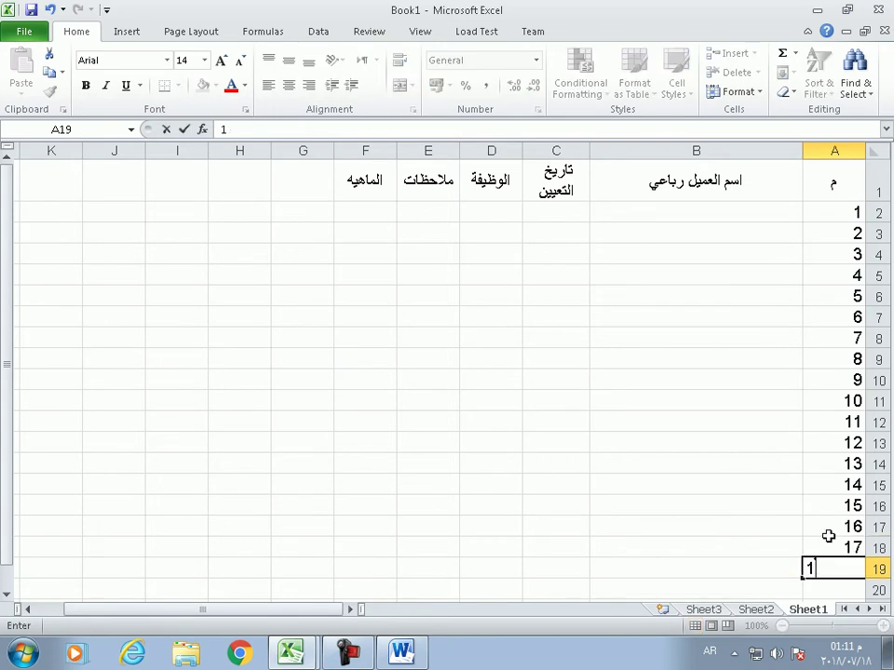
text(8)
key(Return)
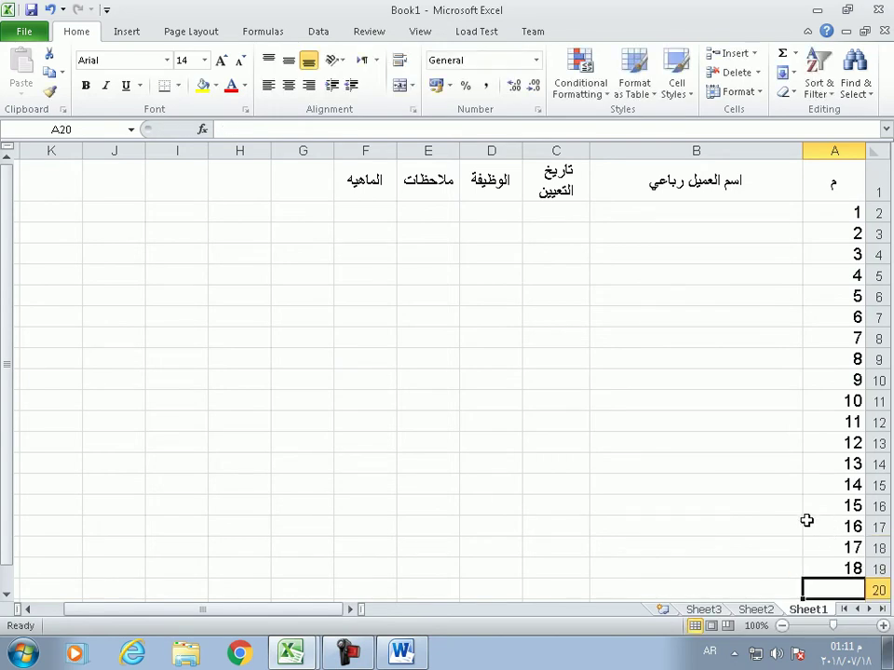
scroll(807, 521, down, 2)
scroll(807, 520, up, 2)
mouse_move(826, 212)
mouse_down()
mouse_move(814, 228)
mouse_move(836, 549)
mouse_up()
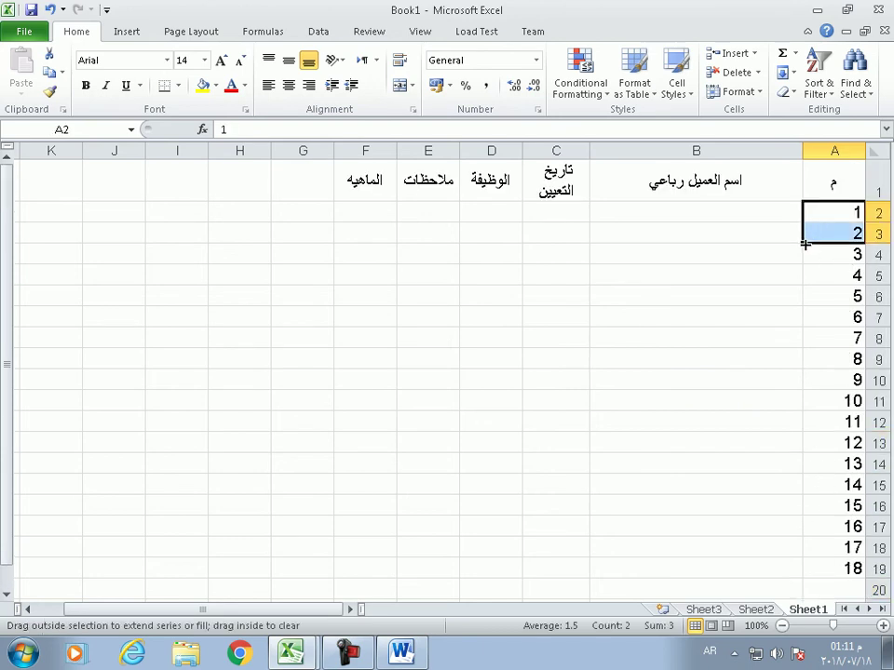
click(688, 344)
click(568, 259)
click(520, 256)
click(533, 259)
text(sat)
key(Return)
click(534, 257)
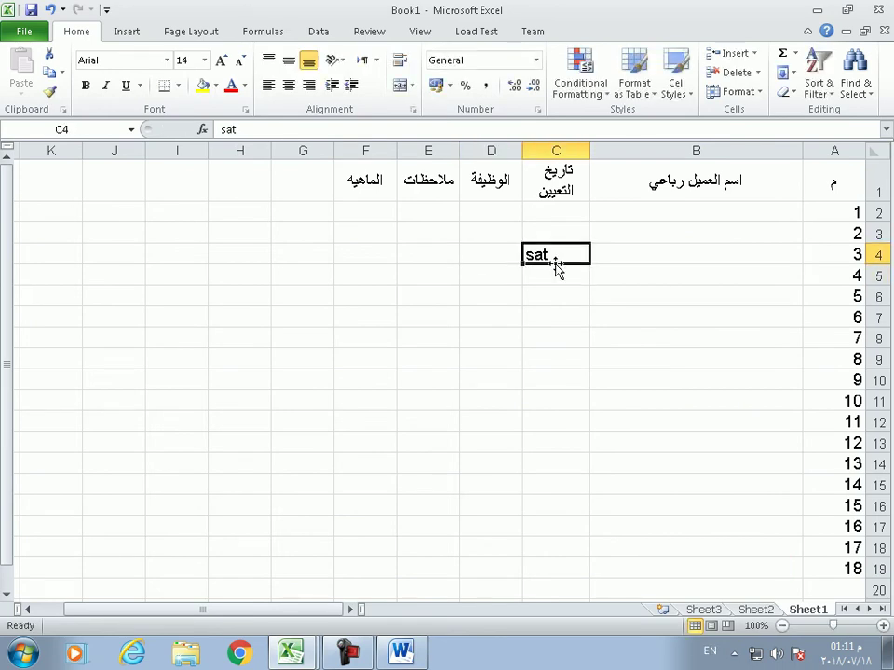
drag(527, 267, 523, 409)
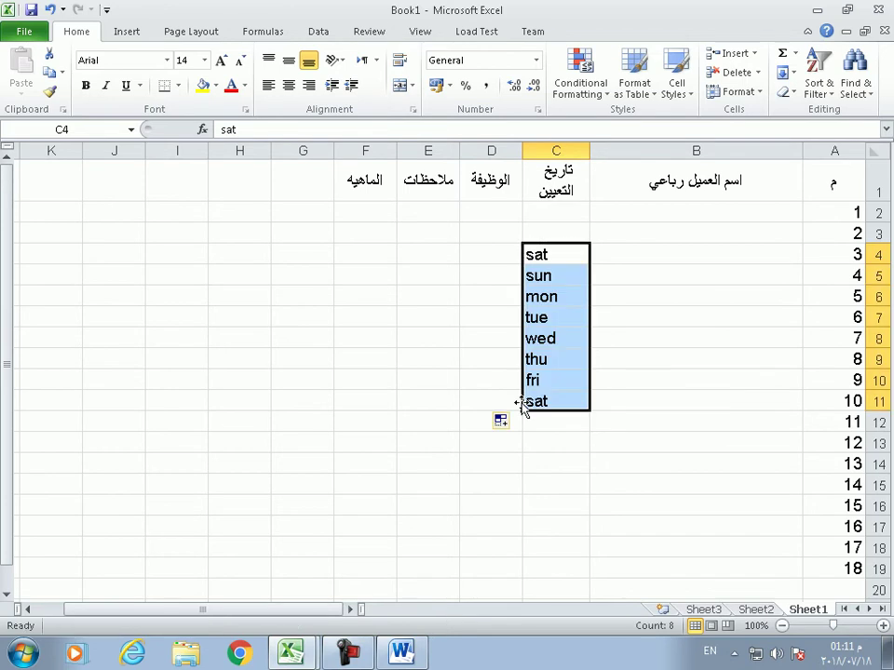
key(Delete)
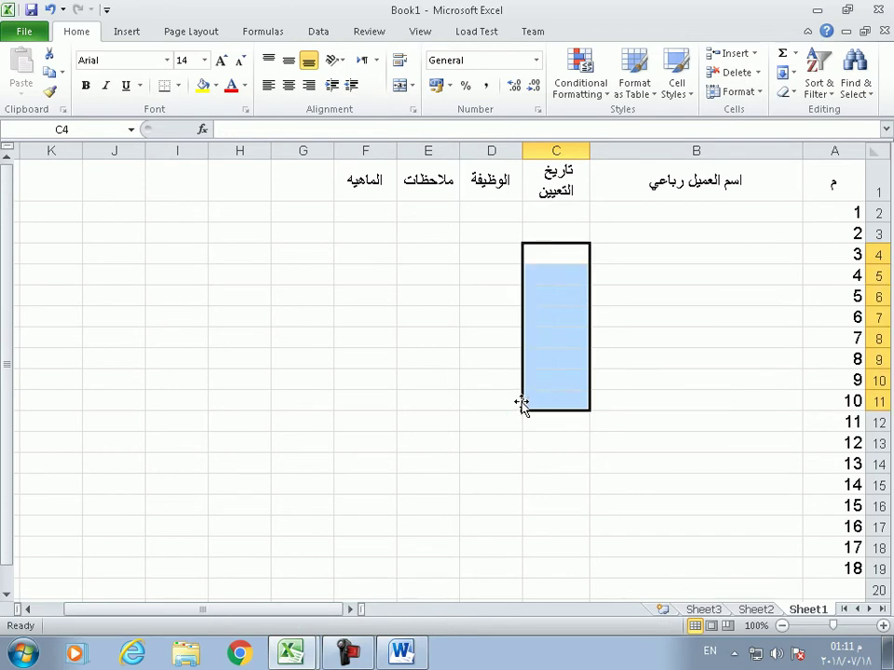
click(583, 255)
key(alt+shift)
text(السبت)
key(Return)
click(577, 253)
drag(523, 263, 527, 433)
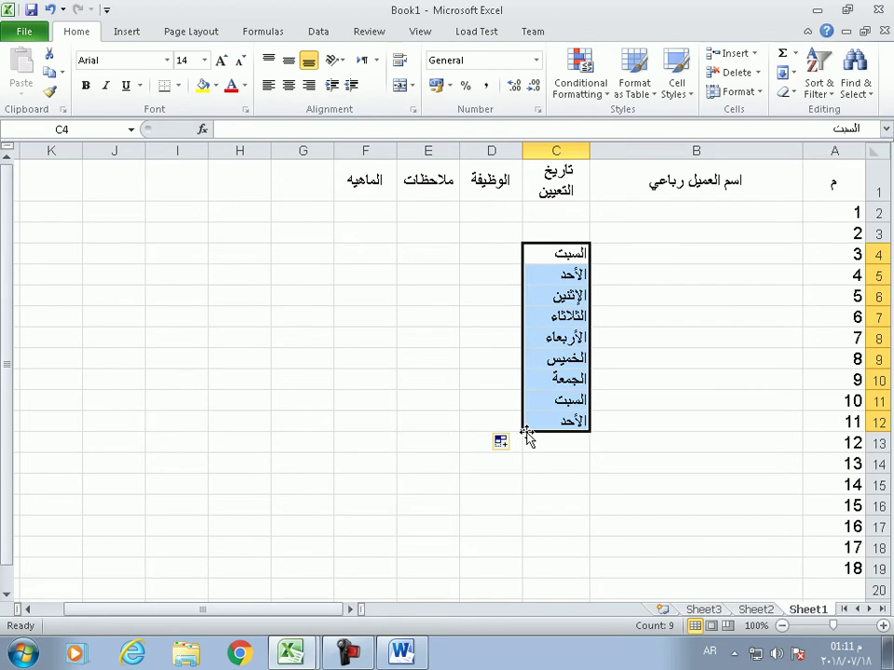
click(493, 255)
text(رجب)
key(Return)
click(489, 255)
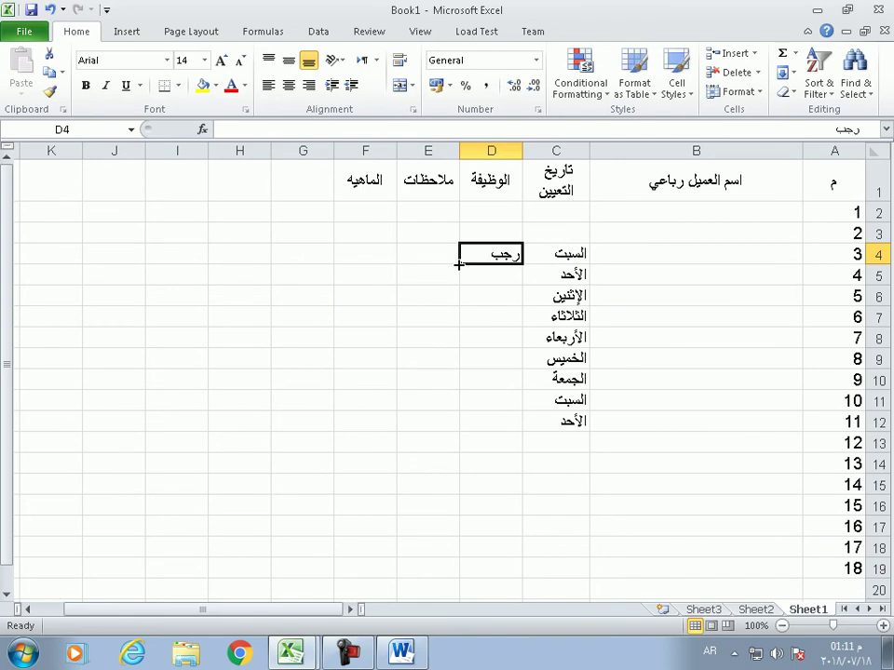
drag(458, 264, 477, 445)
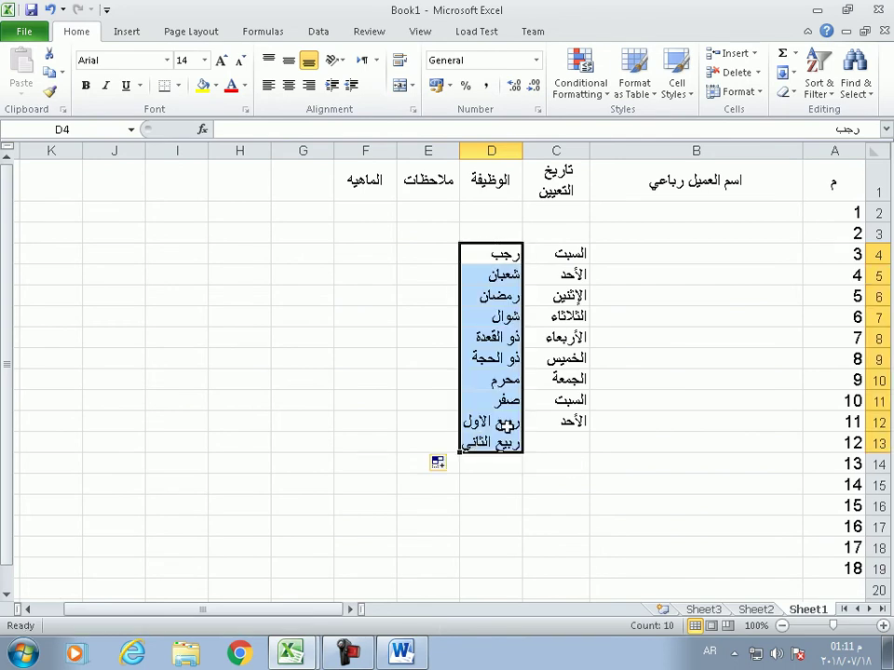
drag(555, 255, 501, 461)
key(Delete)
click(541, 256)
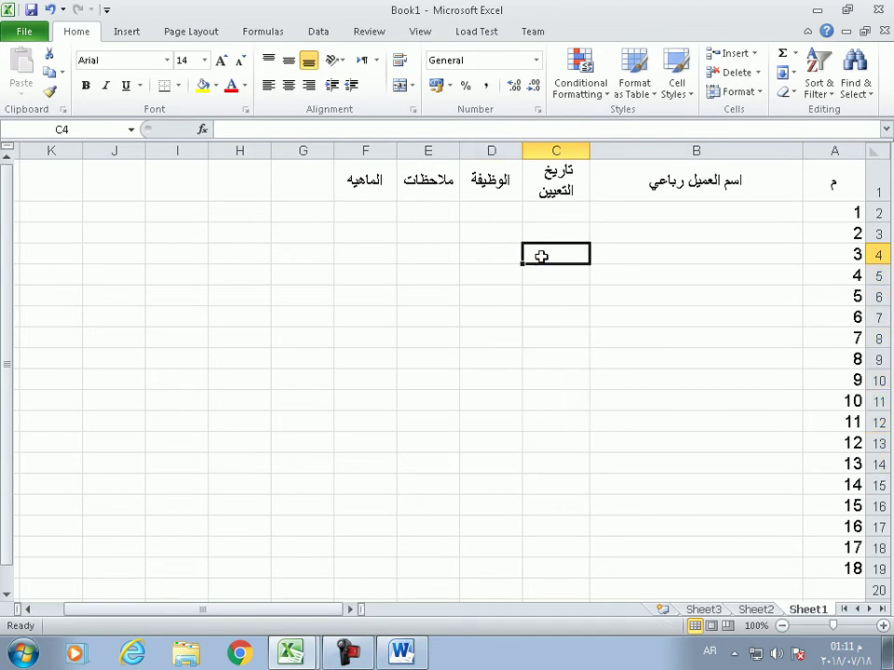
text(السبت)
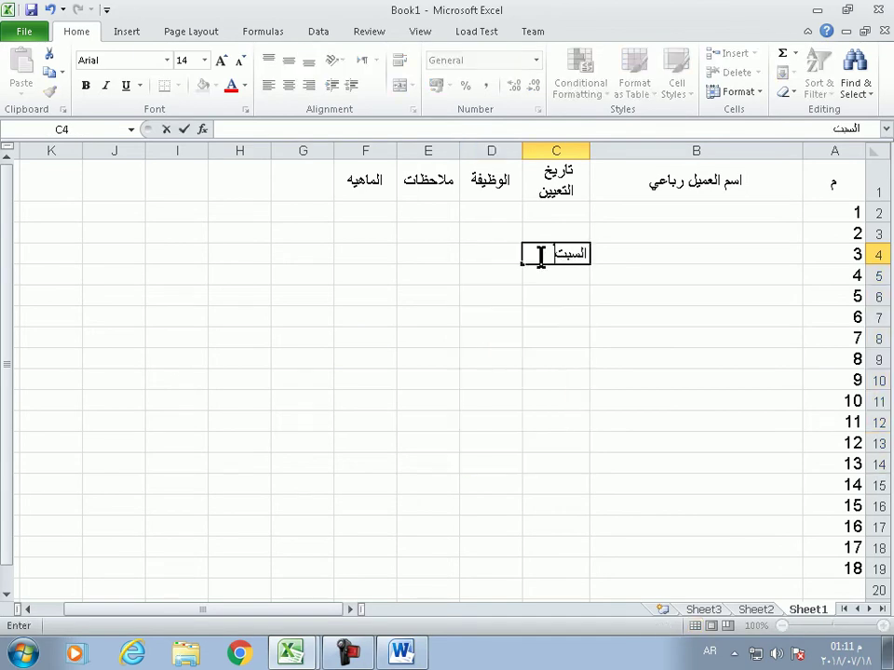
key(Return)
click(541, 256)
drag(524, 263, 245, 258)
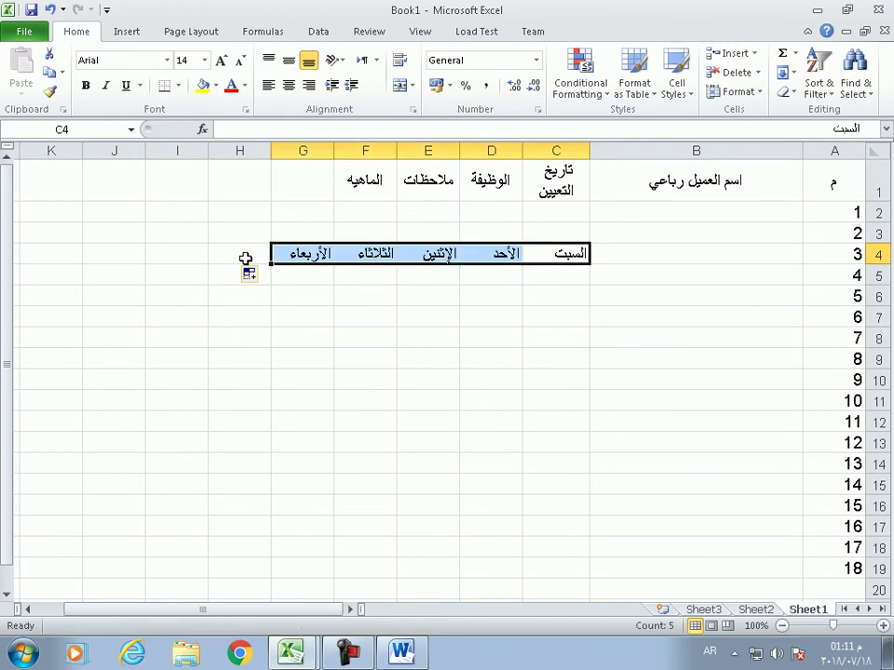
click(560, 253)
drag(524, 266, 524, 226)
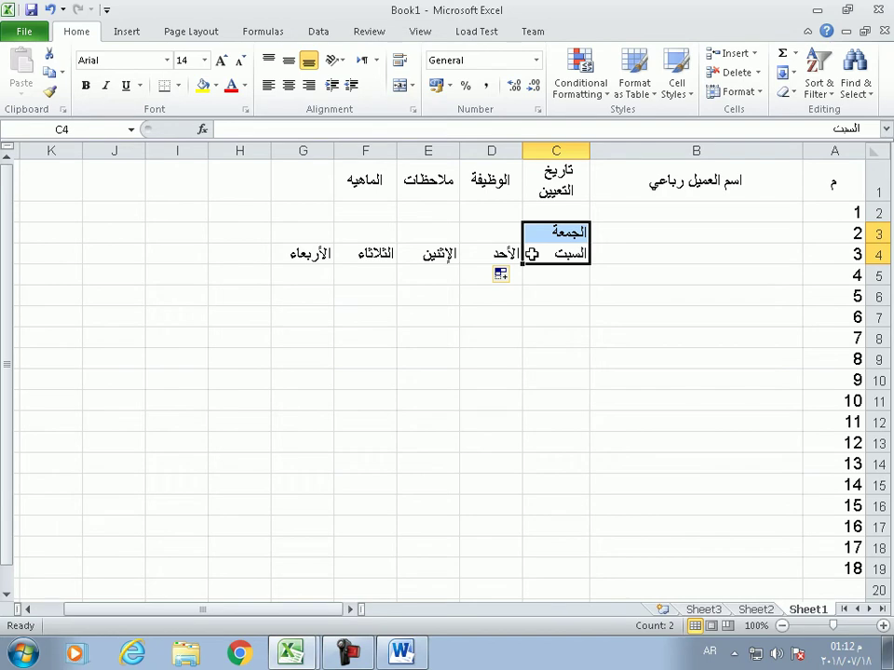
drag(541, 231, 292, 270)
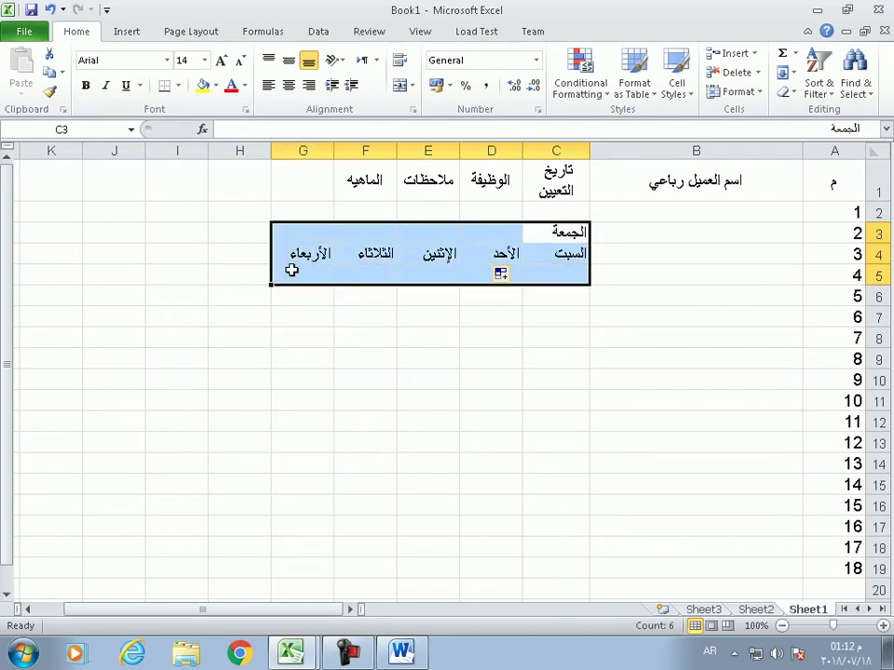
key(Delete)
click(656, 327)
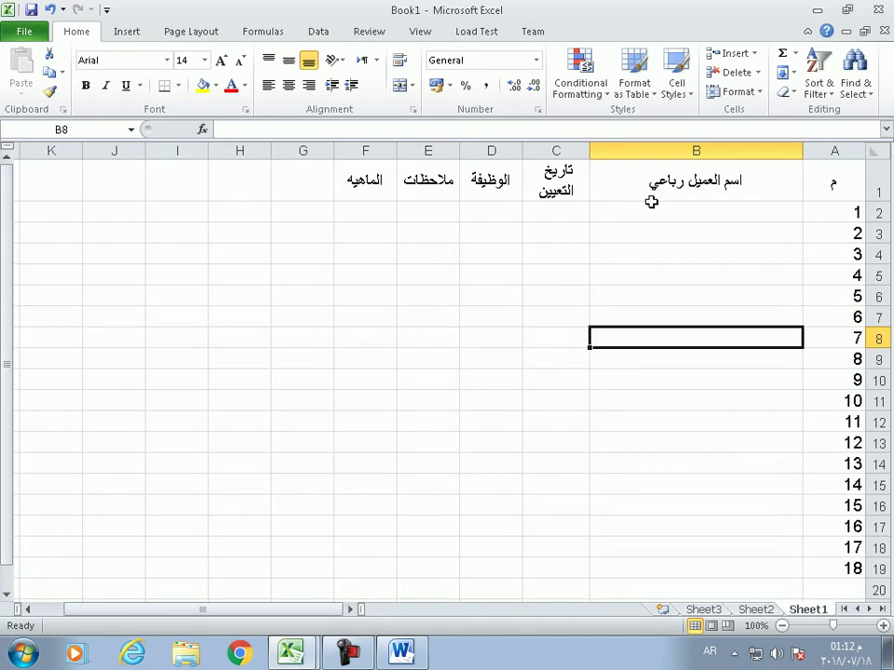
Step: Preview the printout via File > Print, then select the table from A1 back on the sheet
click(745, 224)
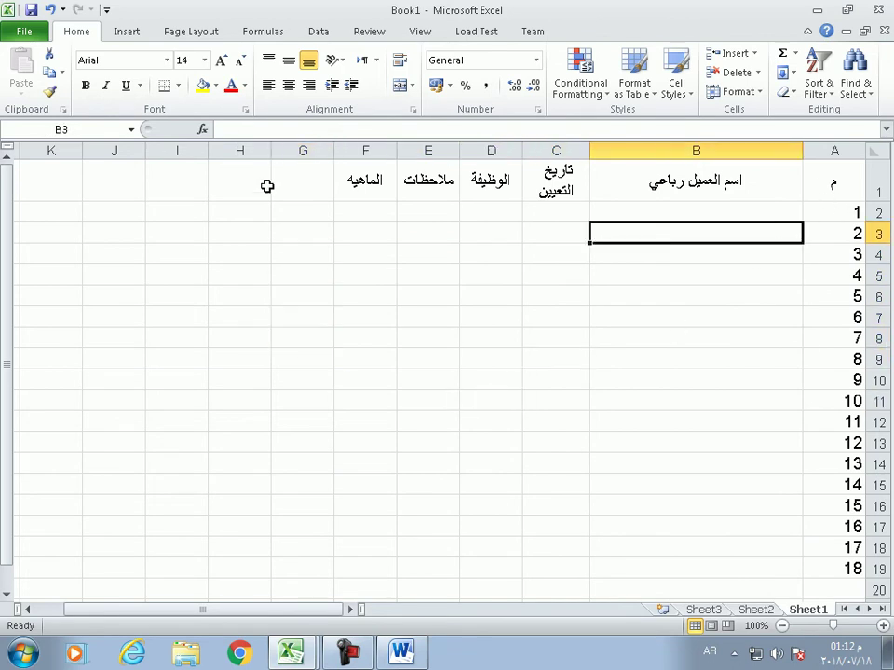
click(26, 32)
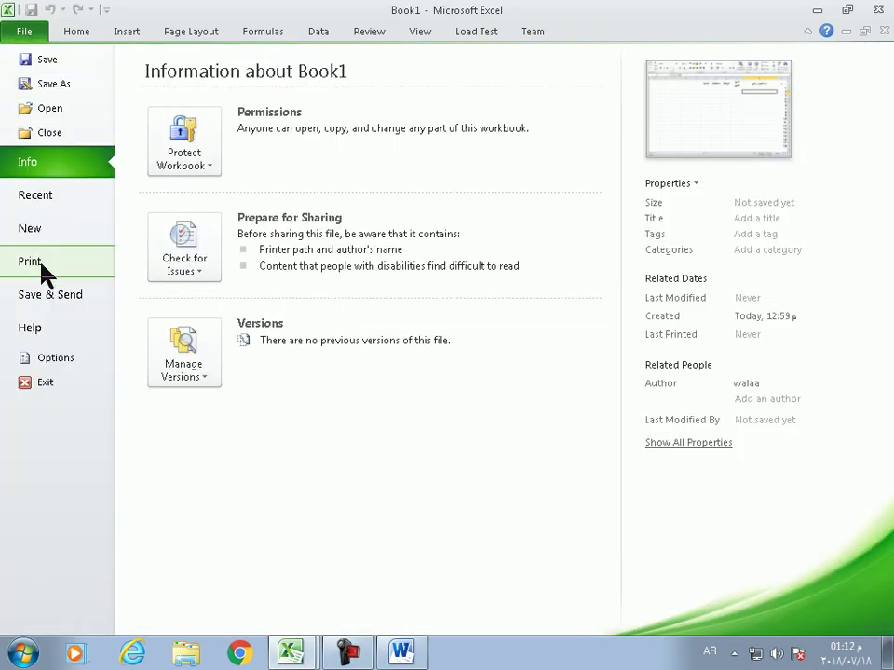
click(37, 264)
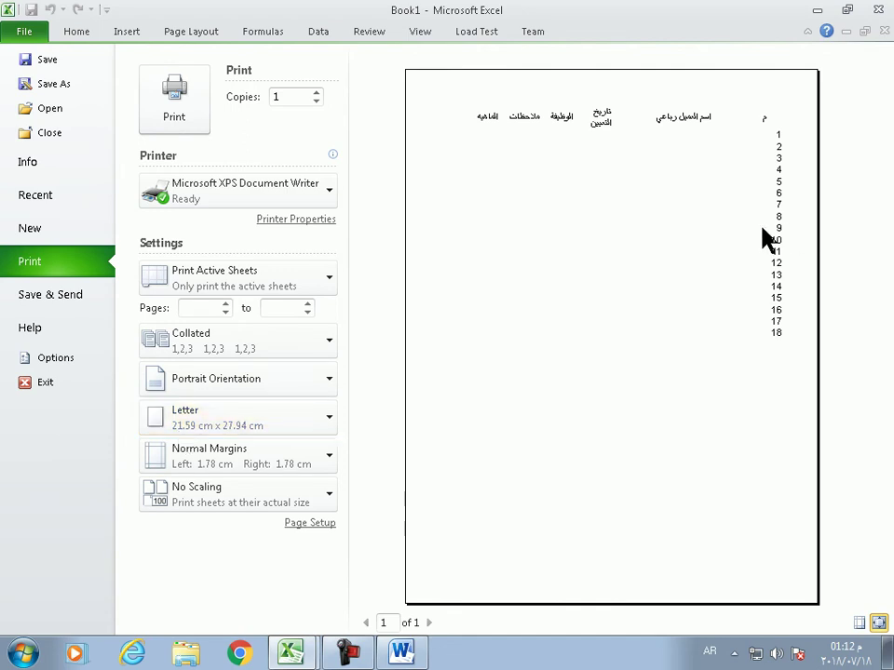
key(Escape)
mouse_move(848, 182)
mouse_down()
mouse_move(707, 410)
mouse_move(563, 528)
mouse_up()
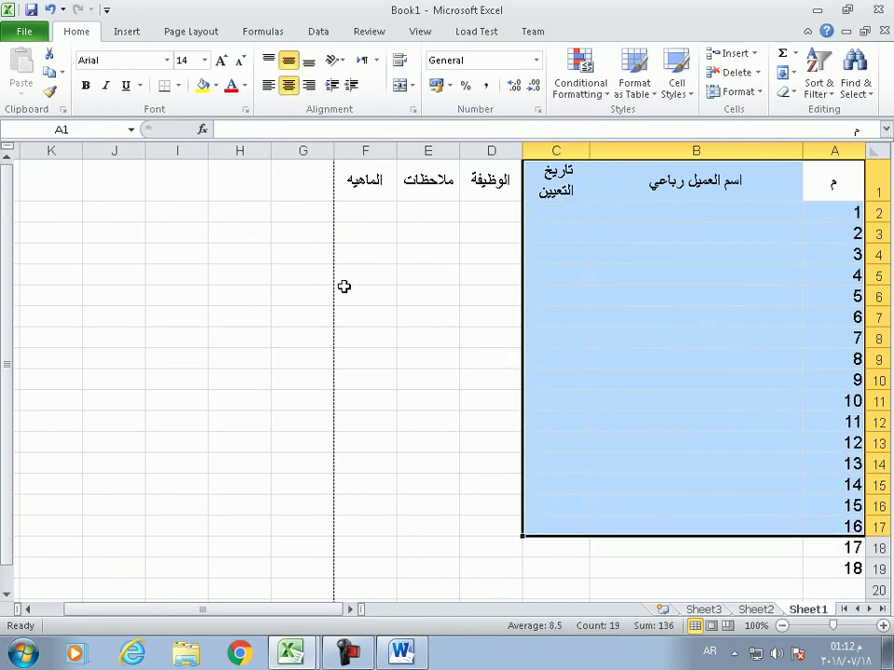
Step: Apply All Borders and then a Thick Box Border to the table A1:F19
click(344, 291)
mouse_move(838, 185)
mouse_down()
mouse_move(678, 483)
mouse_move(493, 431)
mouse_move(777, 181)
mouse_move(775, 220)
mouse_move(517, 313)
mouse_move(453, 486)
mouse_move(391, 569)
mouse_up()
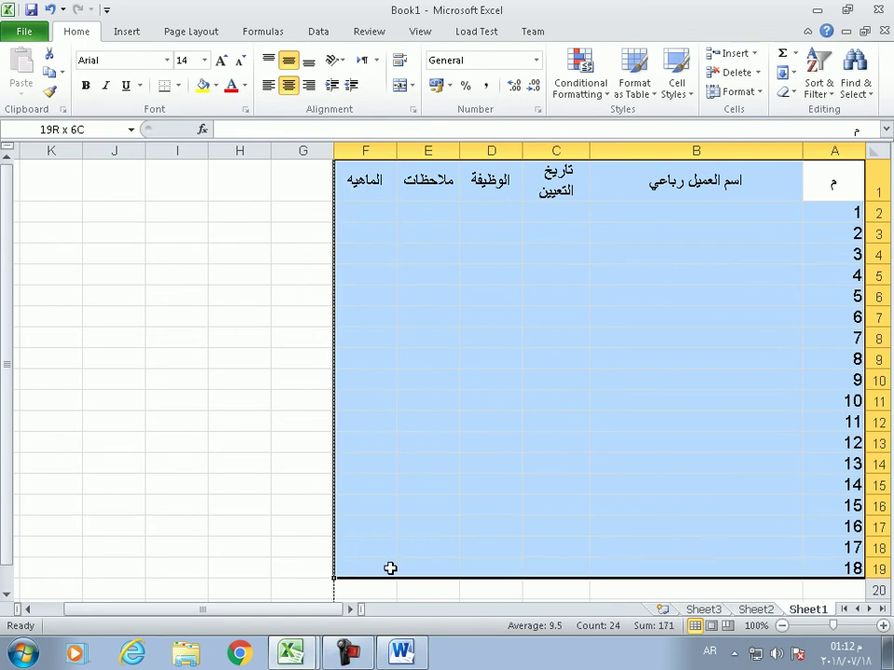
click(178, 85)
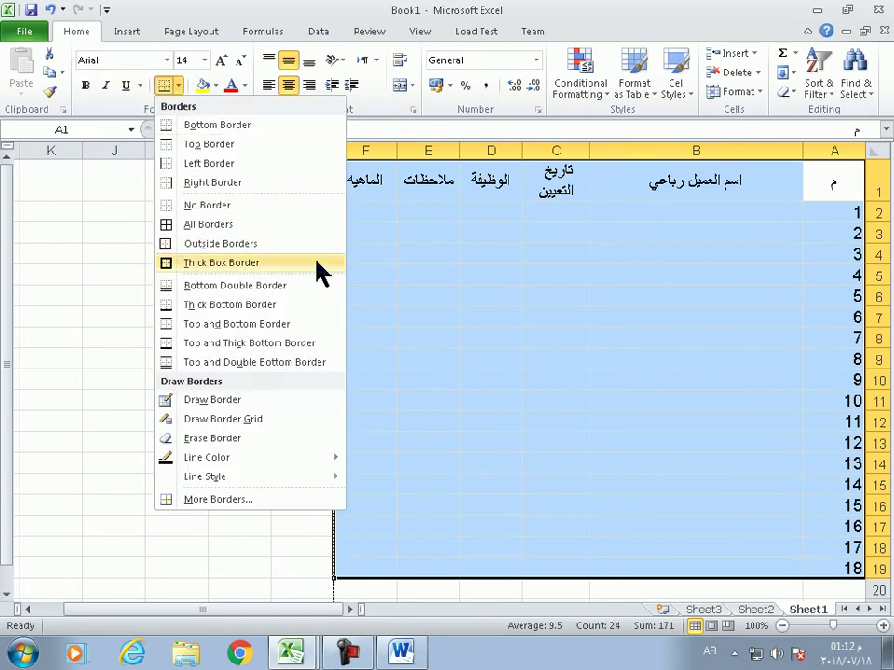
click(222, 227)
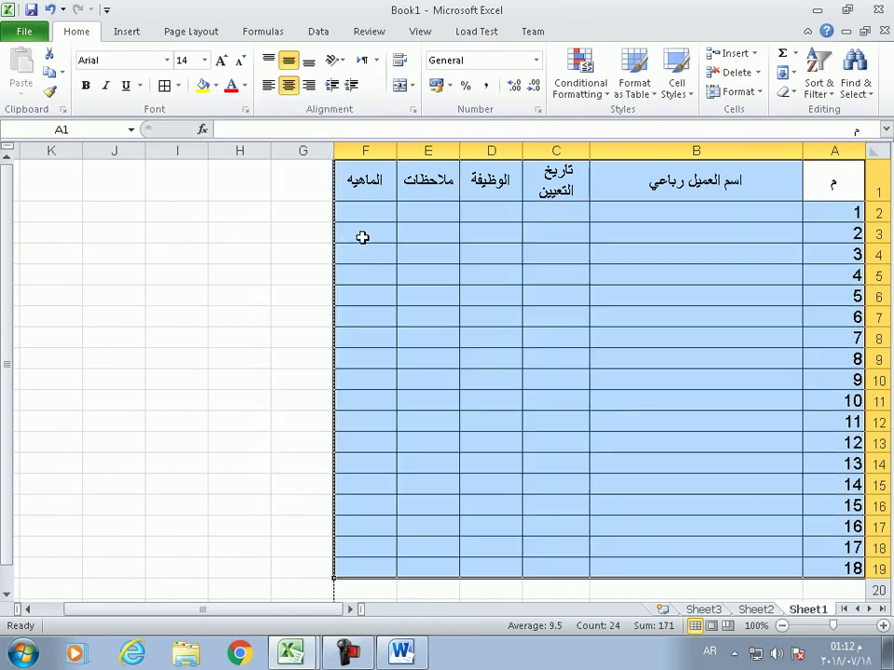
click(179, 84)
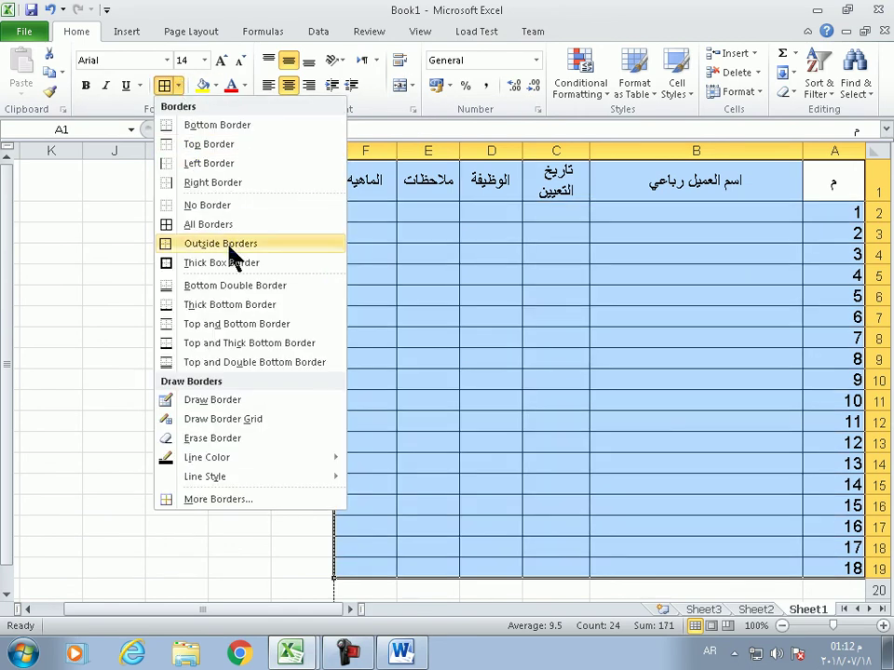
click(207, 264)
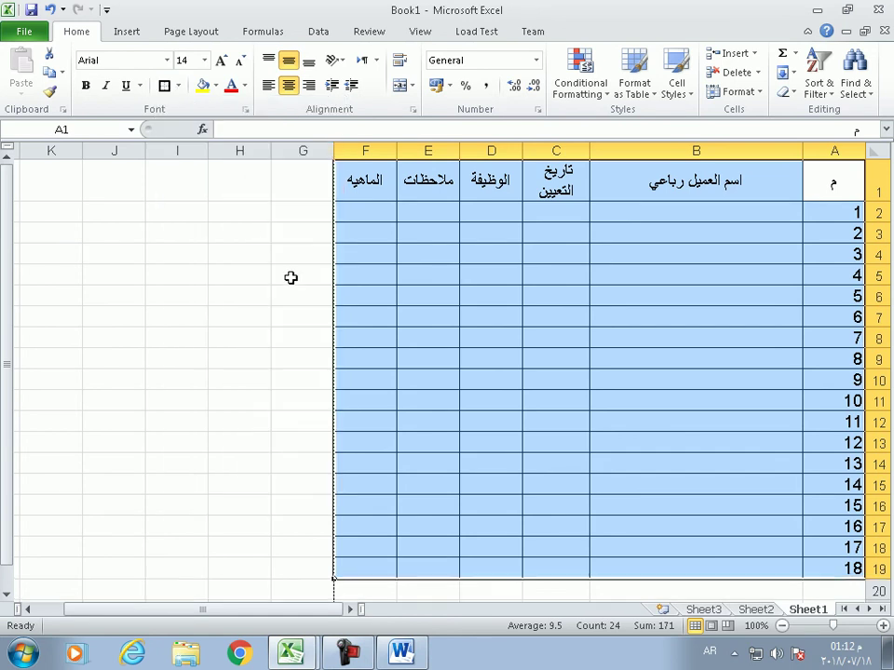
click(340, 273)
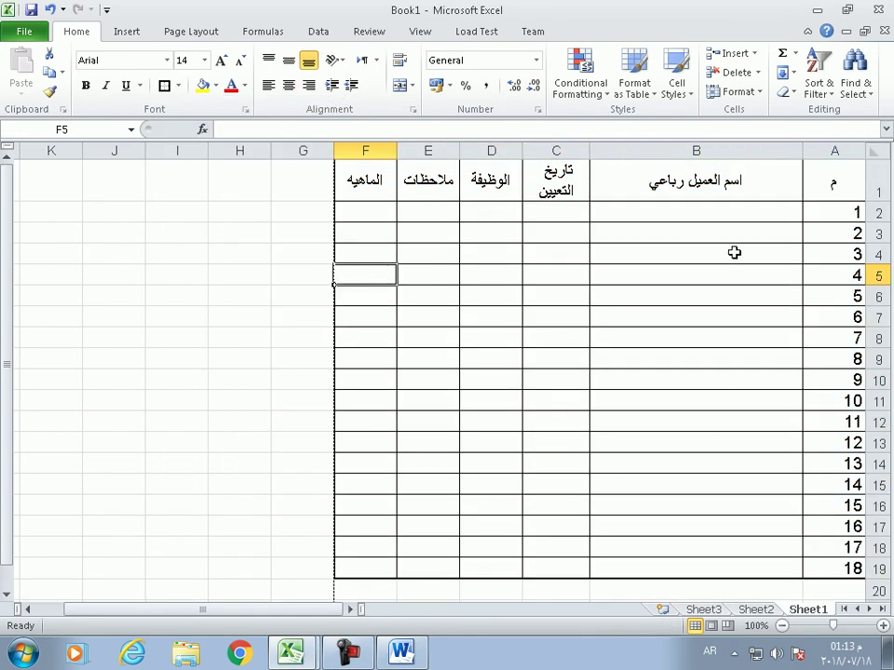
Step: Fill the header row A1:F1 with grey
drag(824, 191, 368, 154)
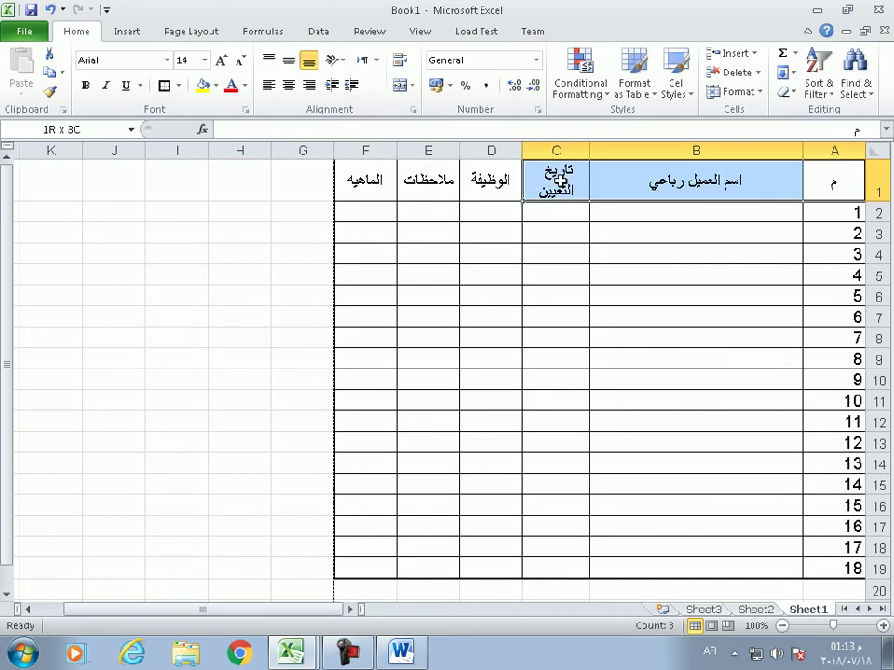
click(215, 84)
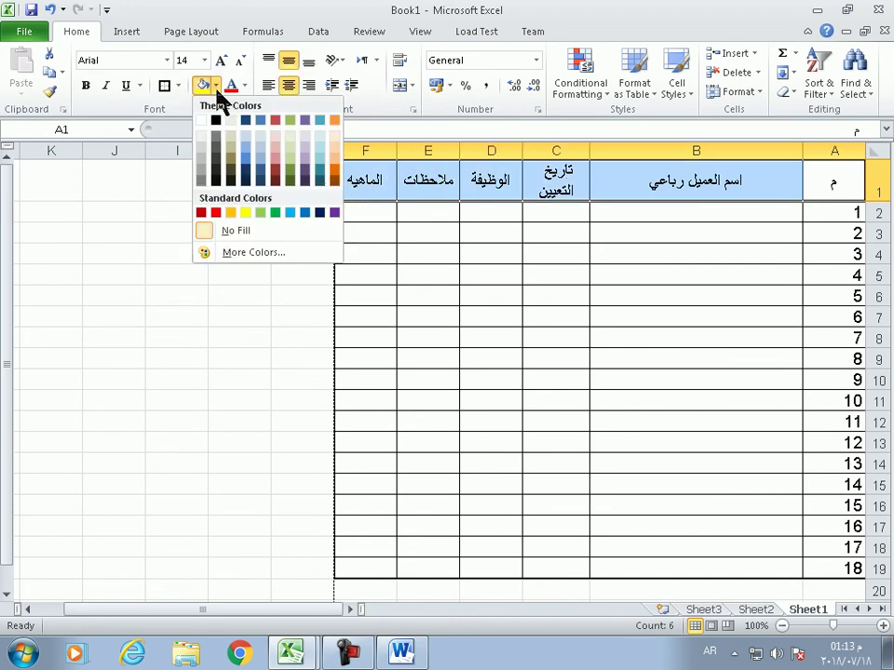
click(203, 171)
click(786, 260)
Step: Centre the serial numbers in A2:A19 and fill them with grey
drag(824, 214, 820, 565)
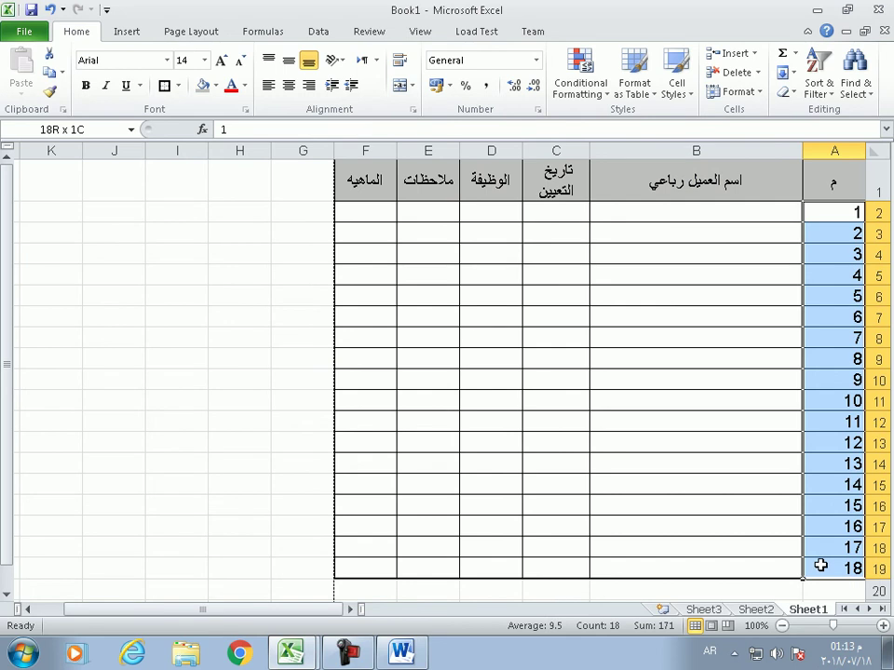
click(289, 84)
click(203, 85)
click(302, 253)
click(177, 275)
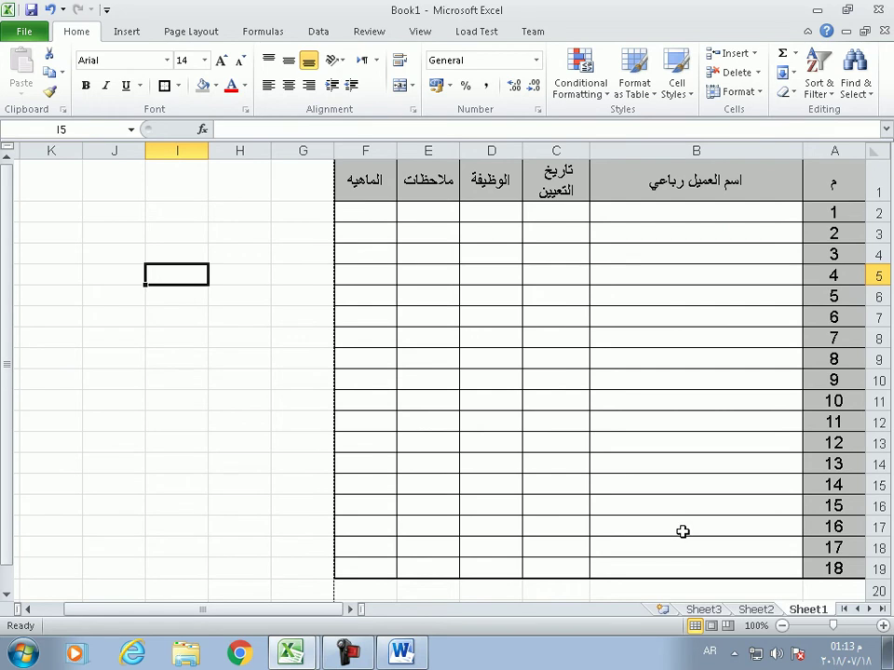
click(313, 185)
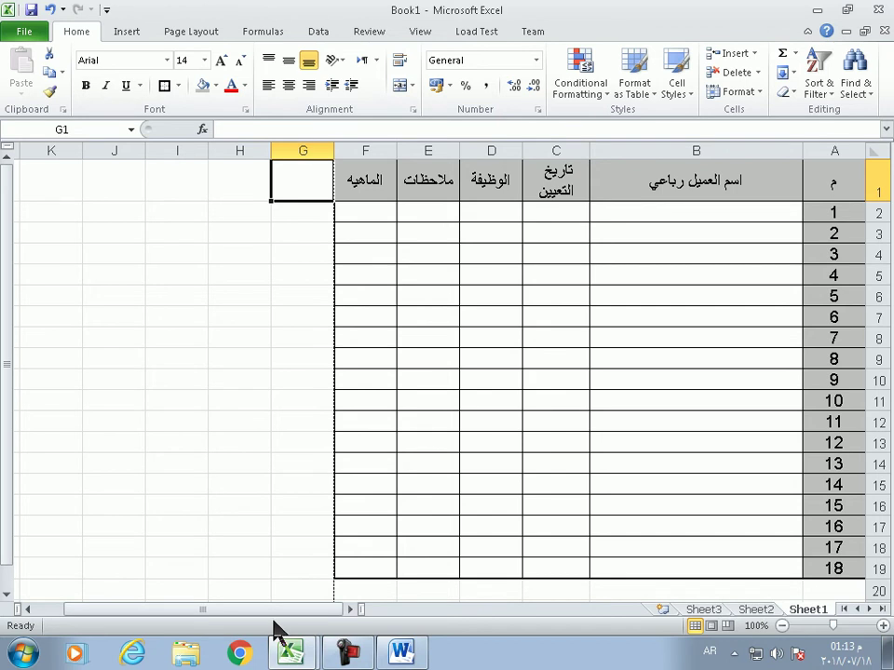
Step: Widen column B on Sheet2 to about 26.50 to fit the customer-name heading
click(345, 654)
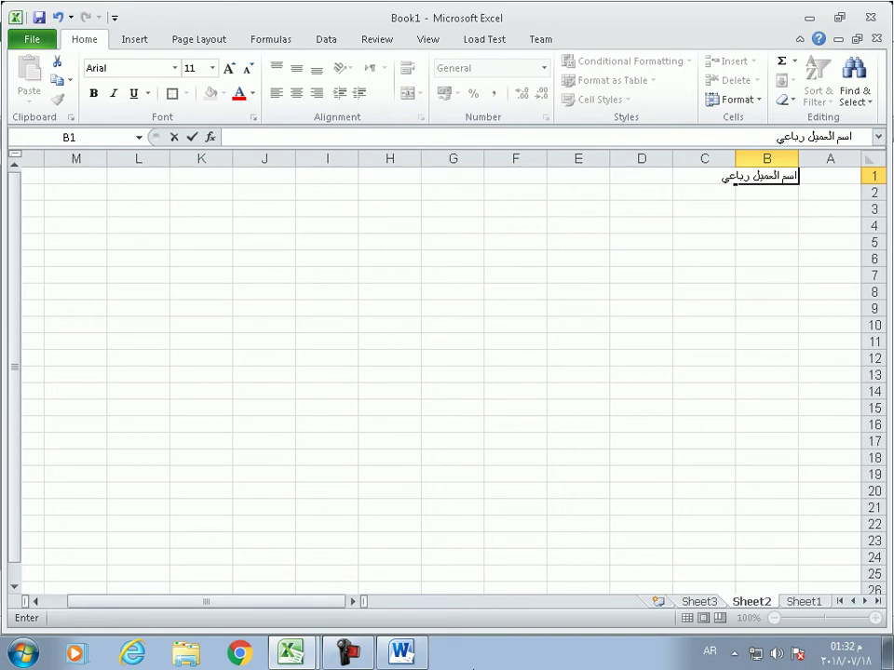
click(663, 240)
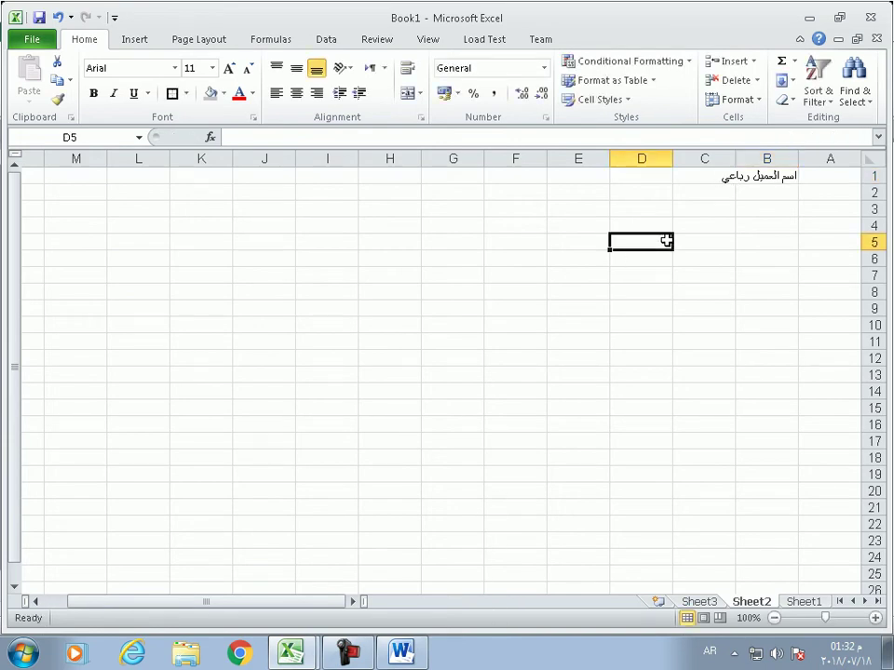
drag(714, 198, 704, 490)
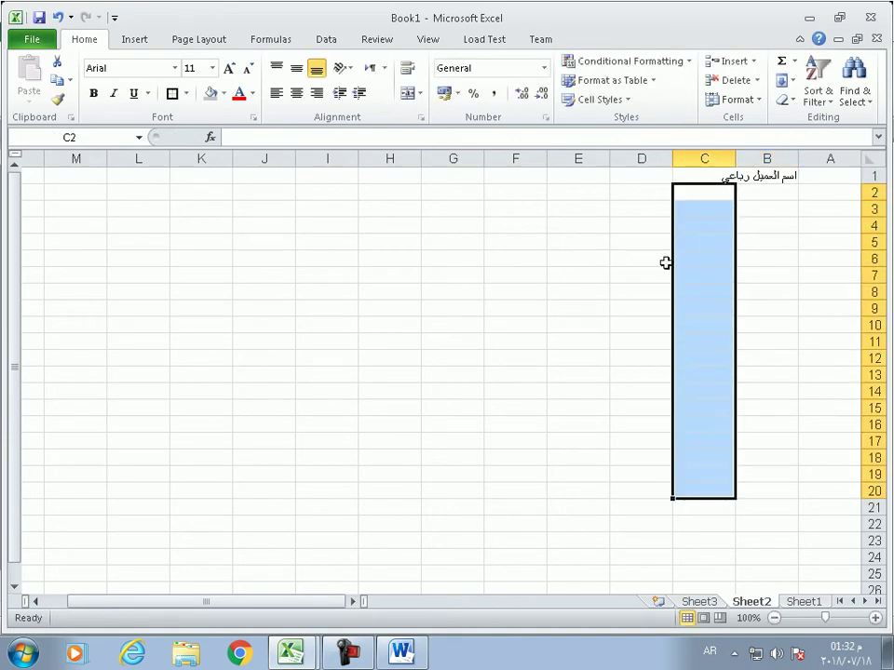
click(643, 175)
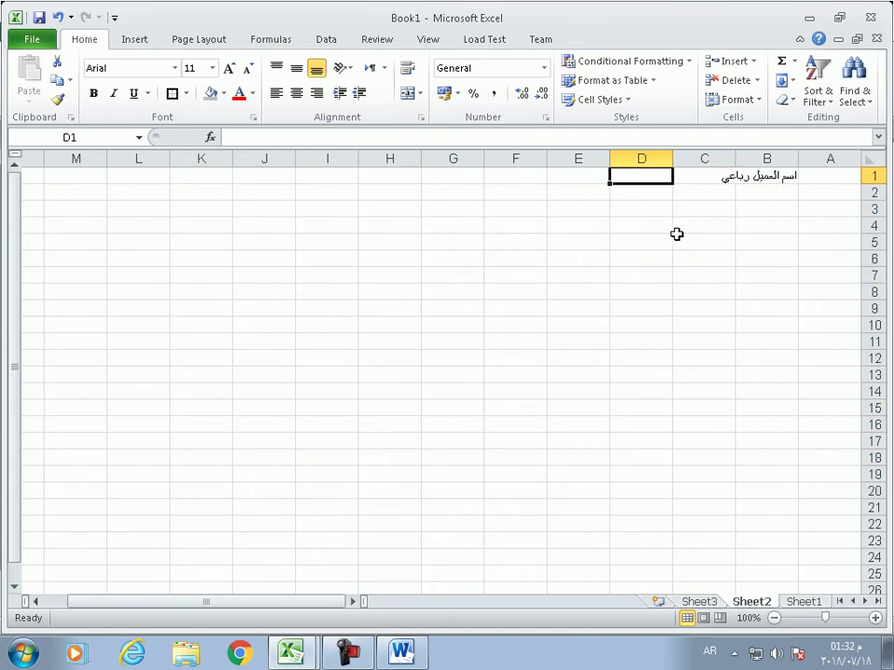
mouse_move(736, 159)
mouse_down()
mouse_move(584, 159)
mouse_move(669, 153)
mouse_move(583, 166)
mouse_move(596, 165)
mouse_up()
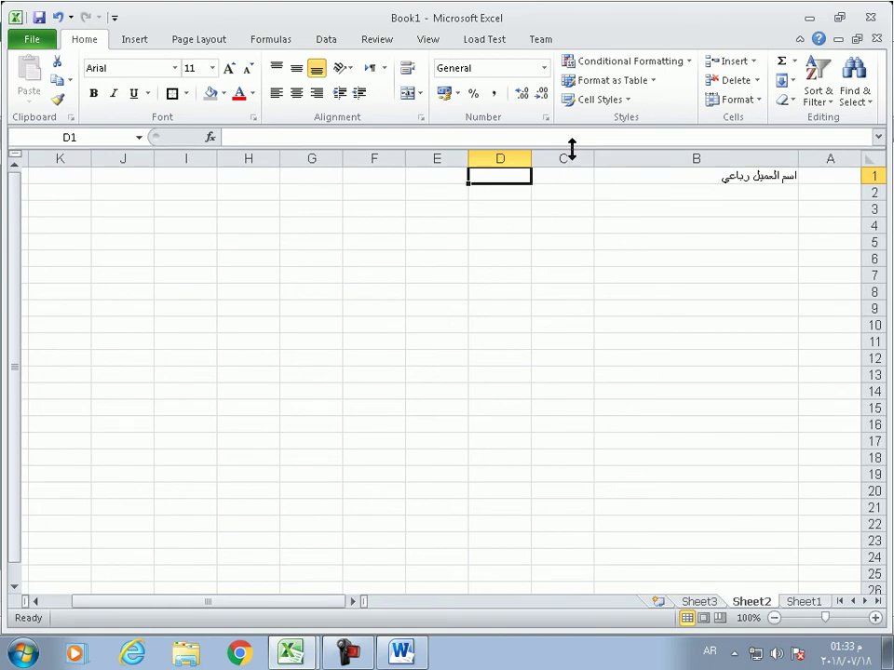
double_click(652, 177)
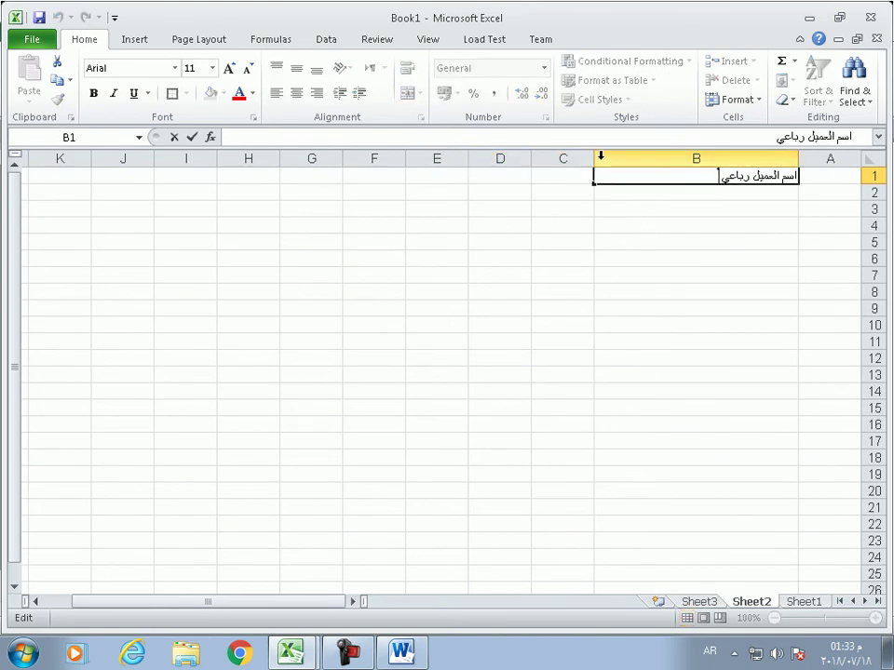
click(500, 241)
drag(595, 155, 608, 156)
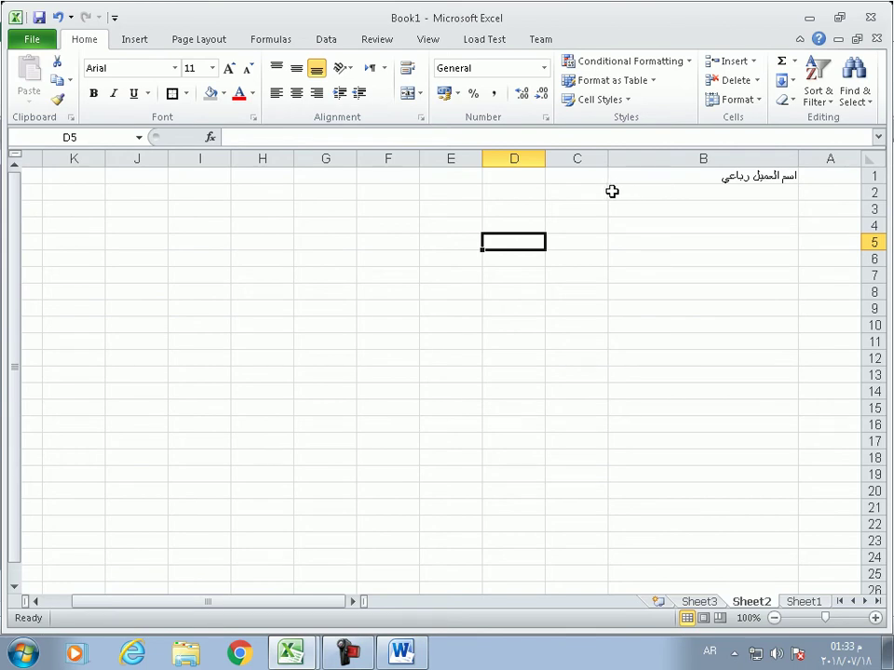
Step: Select the B1 heading, briefly switch to Word, and return to the Sheet1 table
click(696, 189)
click(721, 176)
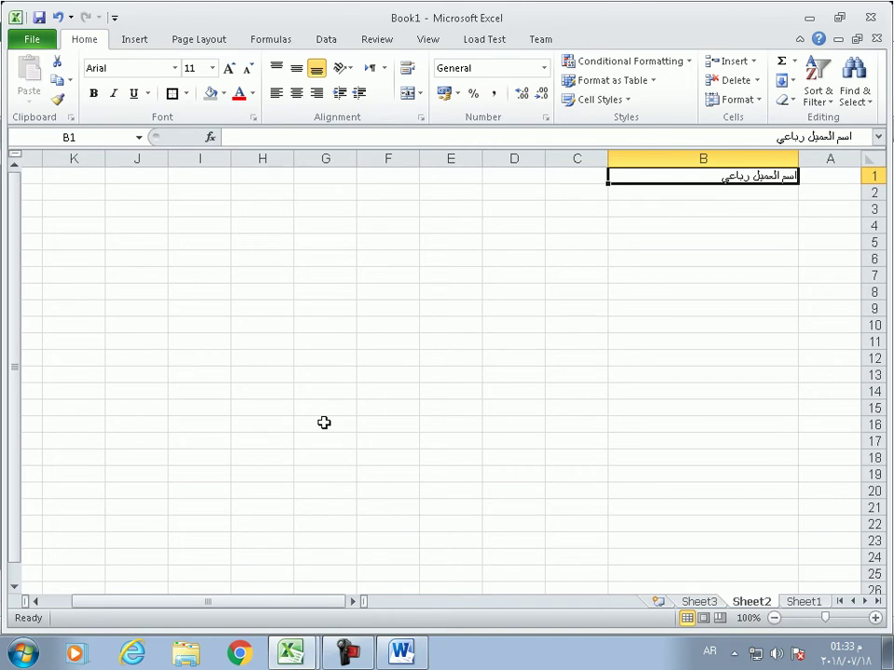
click(592, 341)
click(753, 174)
click(403, 655)
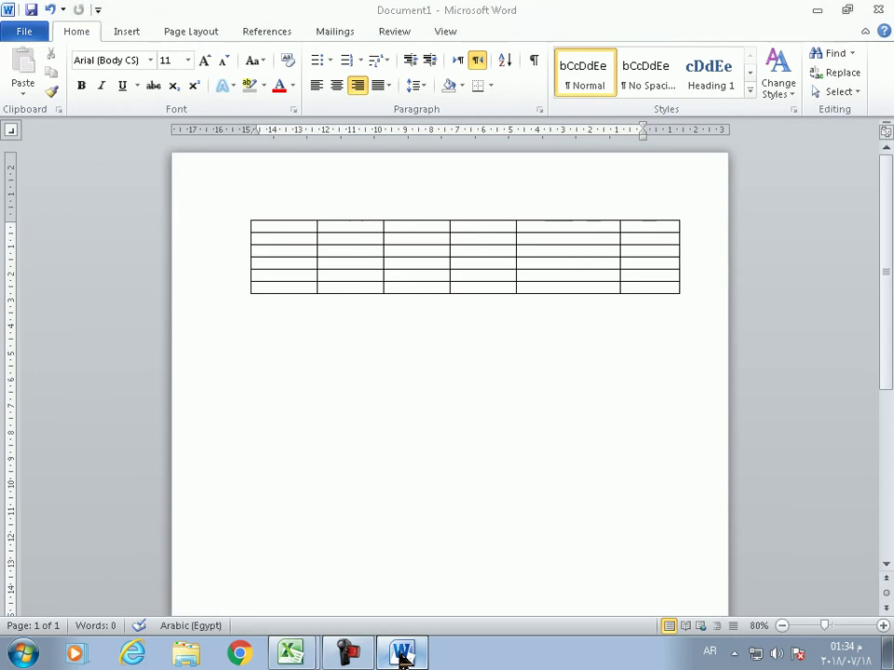
click(402, 655)
click(797, 601)
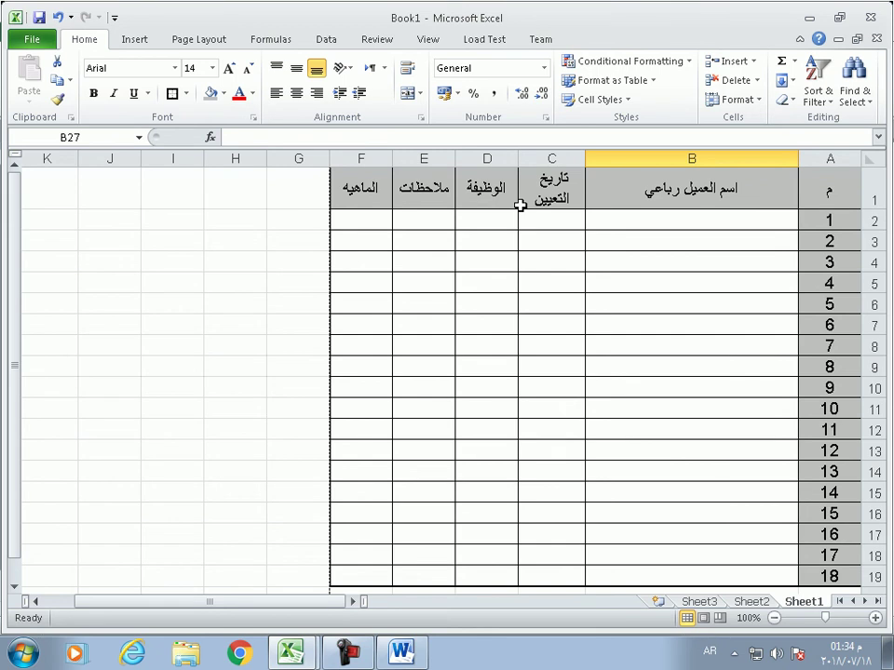
Step: Add worksheets Sheet4, Sheet5 and Sheet6, then go back to the table on Sheet1
click(131, 240)
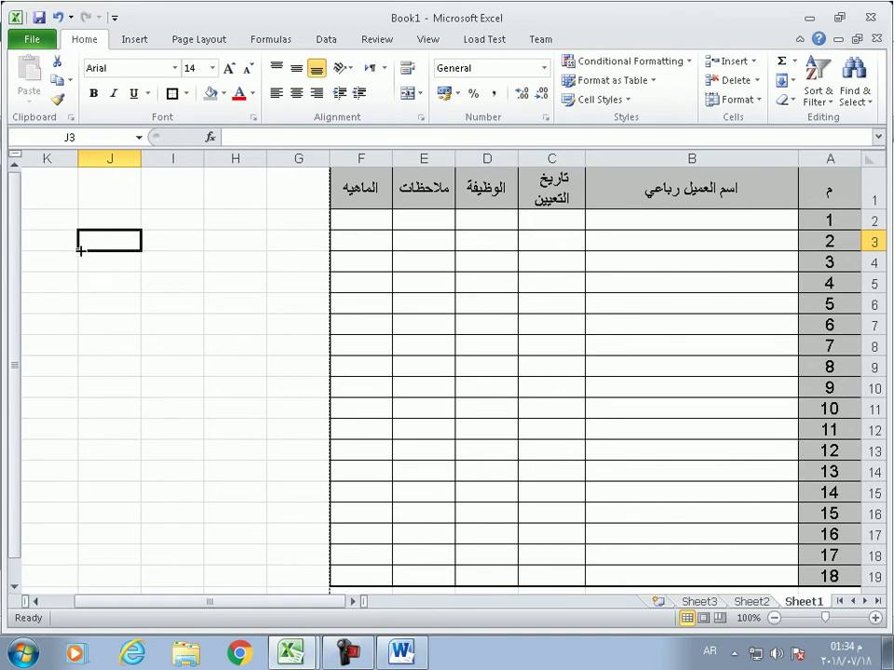
click(658, 602)
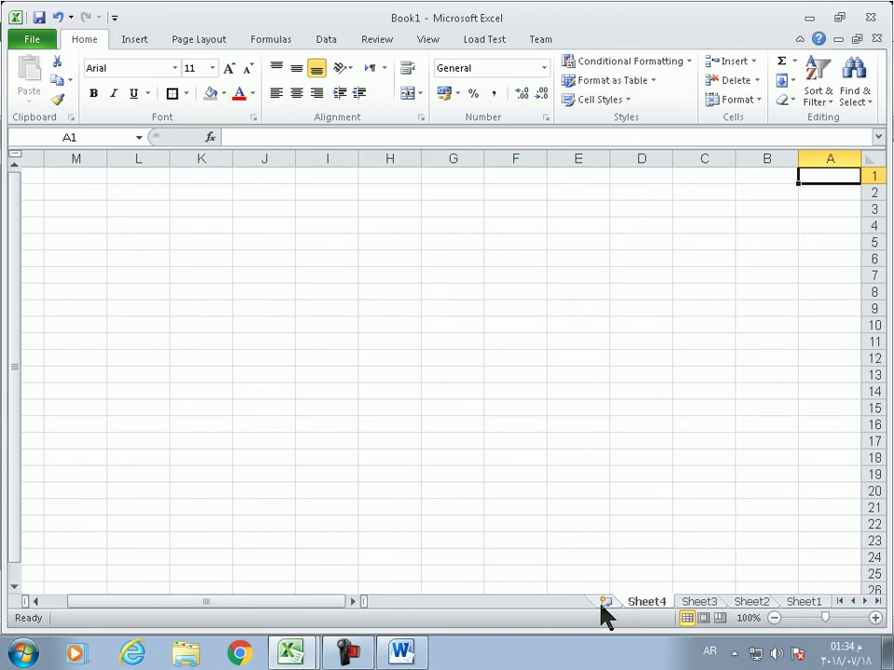
click(605, 602)
click(554, 602)
click(775, 594)
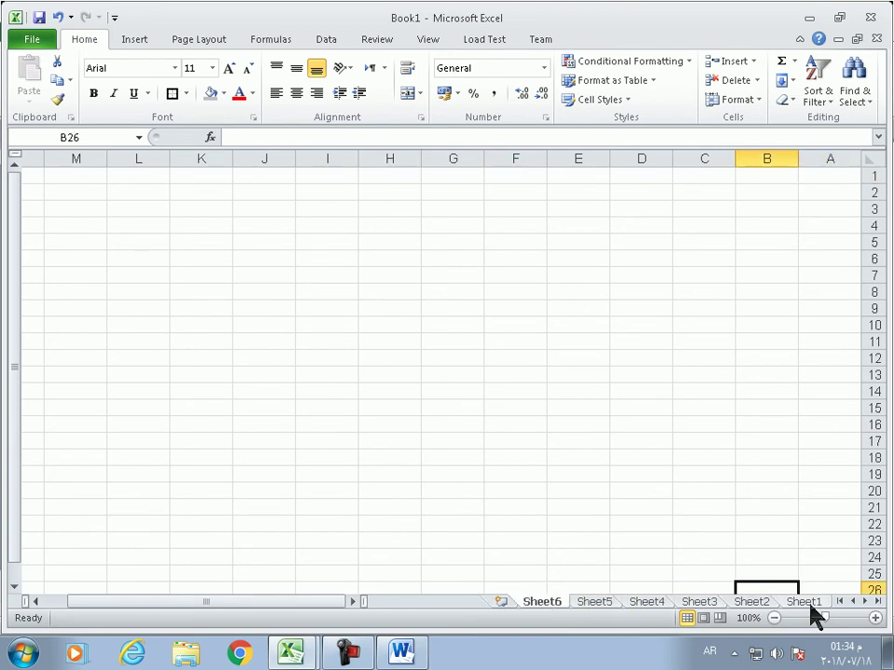
click(803, 603)
click(198, 39)
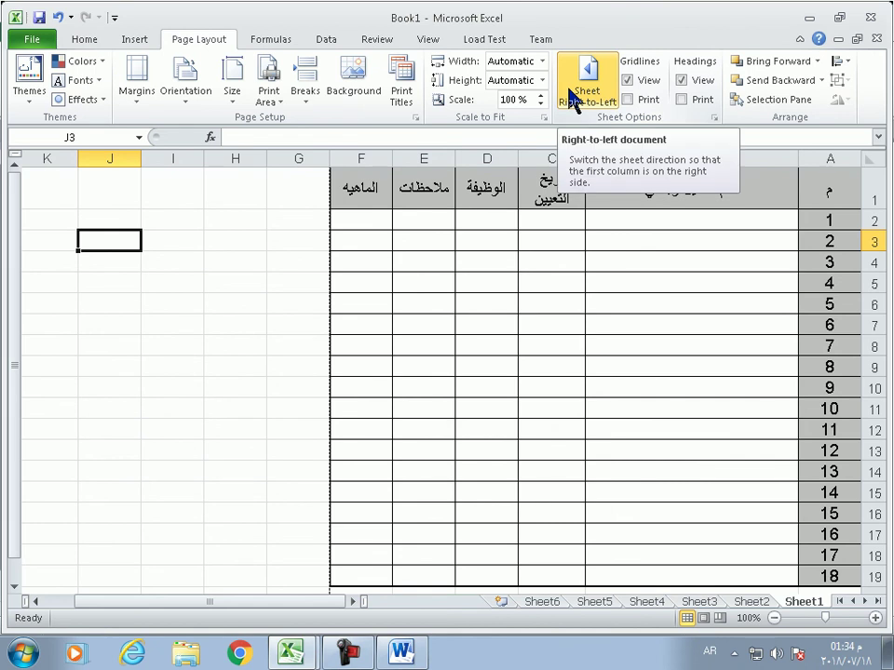
double_click(198, 39)
click(249, 192)
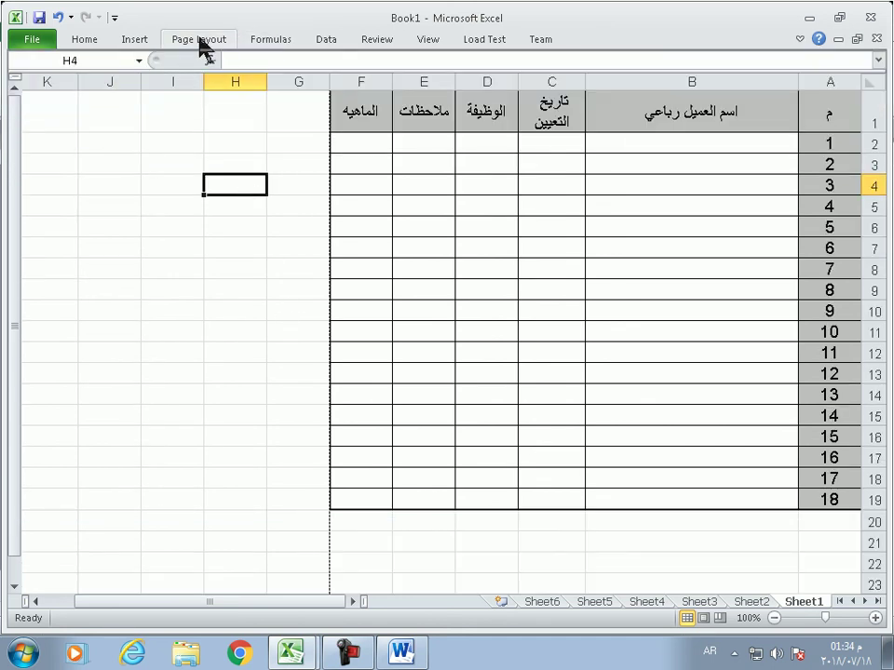
click(198, 39)
click(466, 268)
click(211, 42)
click(548, 199)
double_click(210, 42)
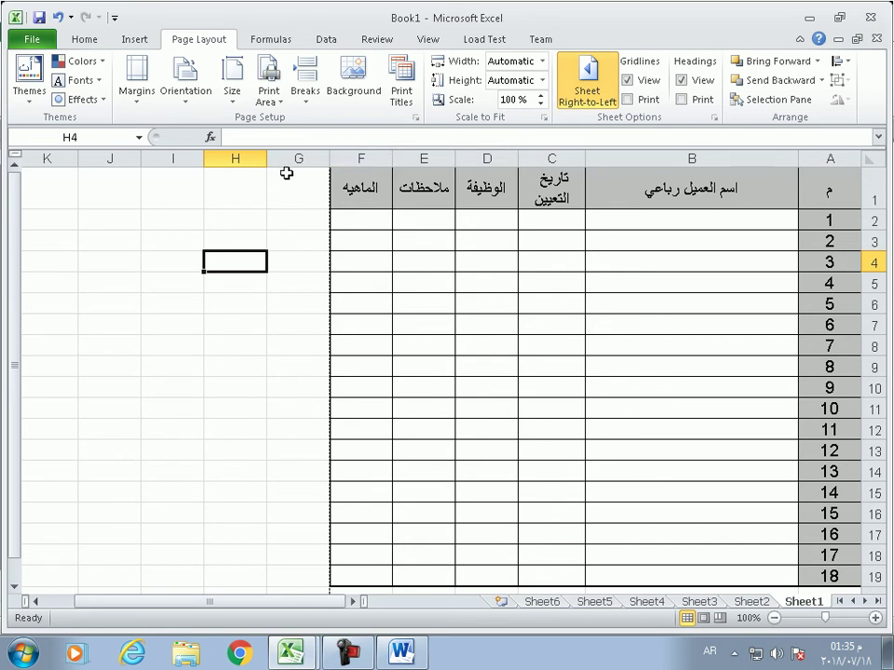
click(479, 156)
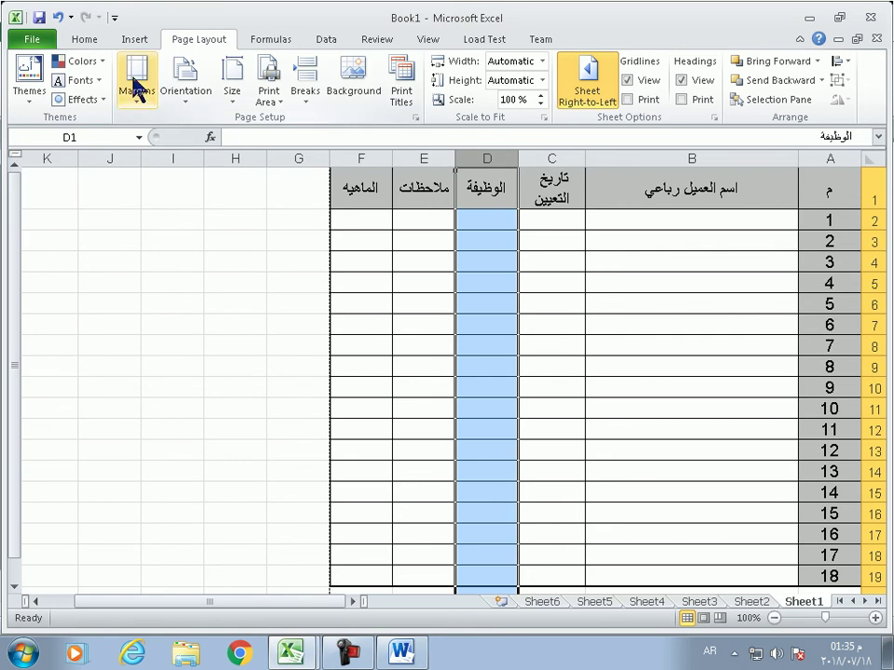
Step: Insert a blank column before the job column D, then undo it
click(92, 41)
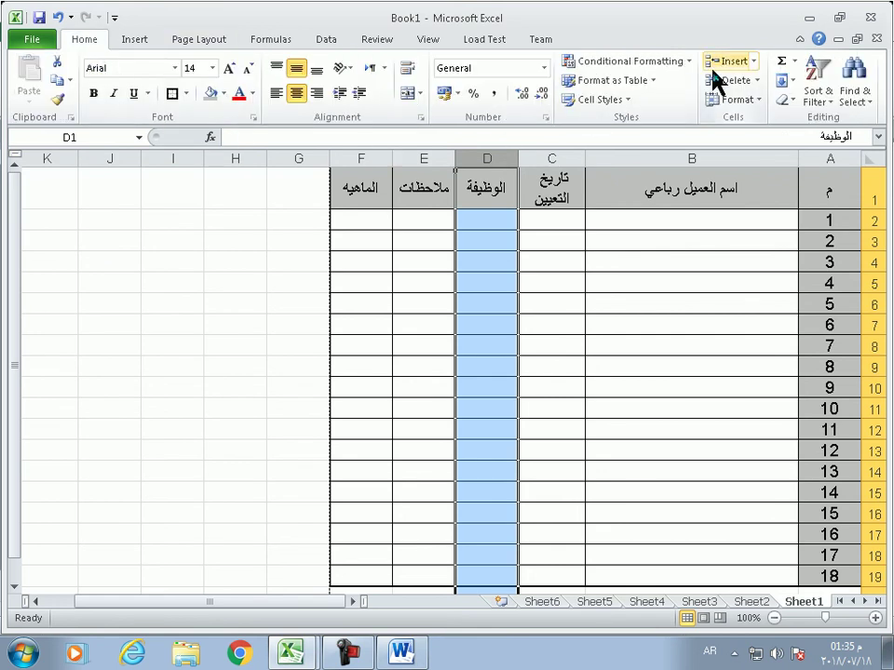
right_click(485, 160)
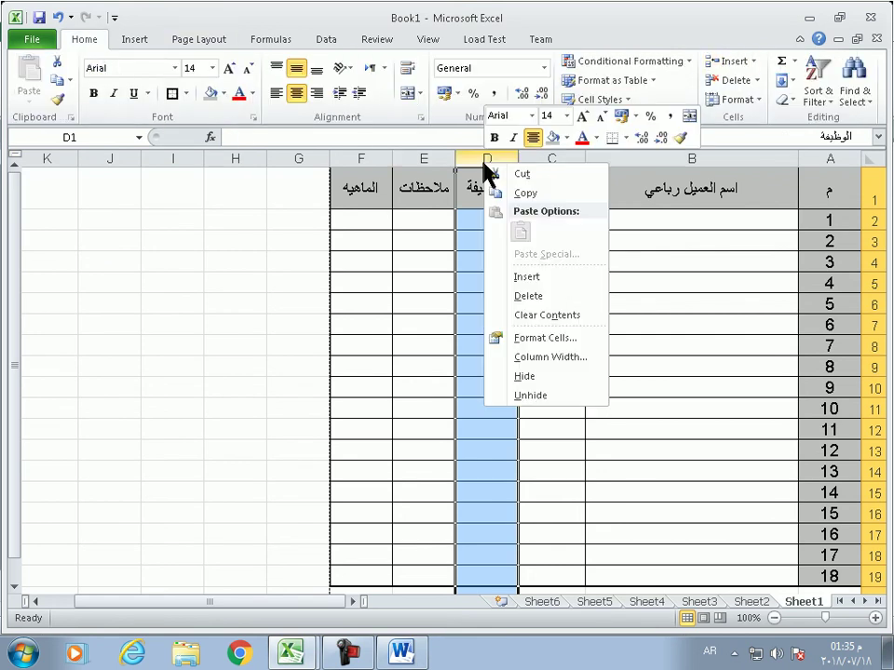
click(526, 277)
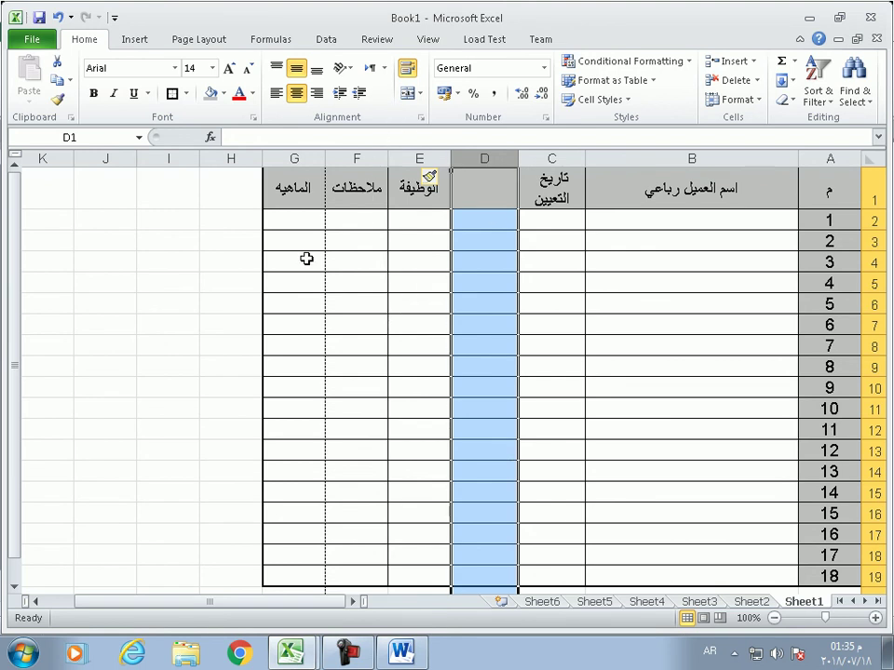
click(57, 16)
click(462, 264)
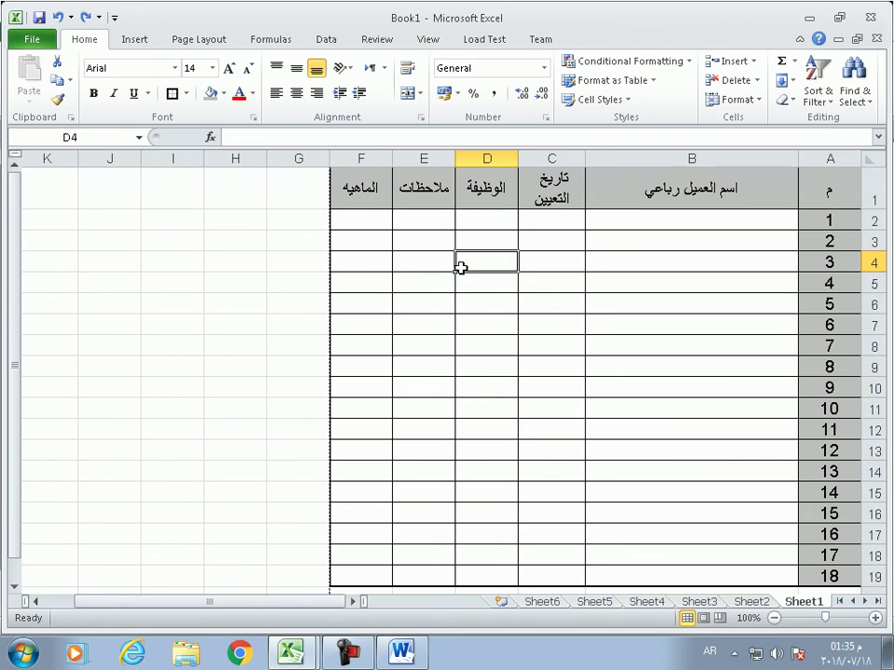
Step: Insert a blank column before serial column A, undo it with Ctrl+Z, and select cell C5
click(751, 257)
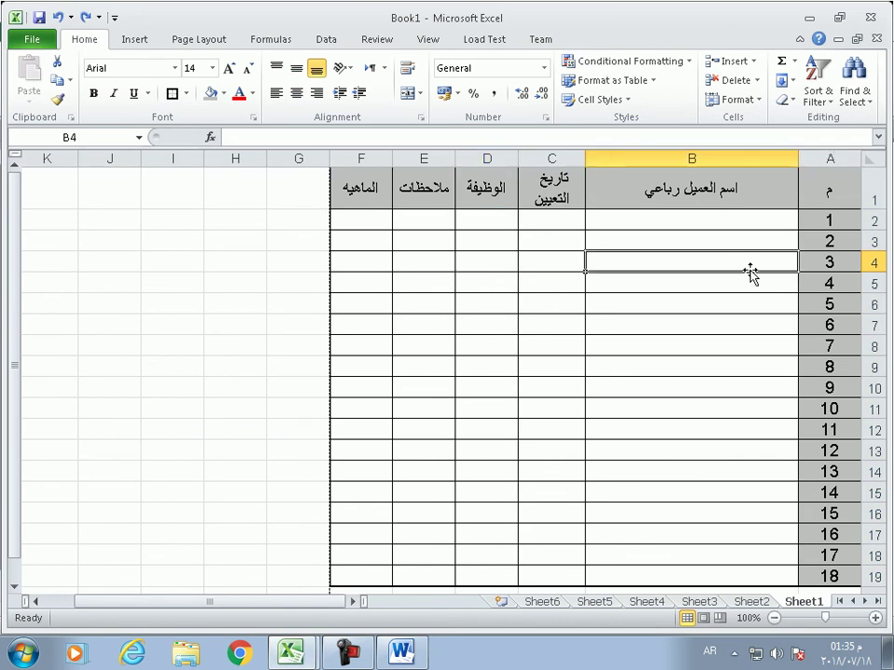
click(820, 159)
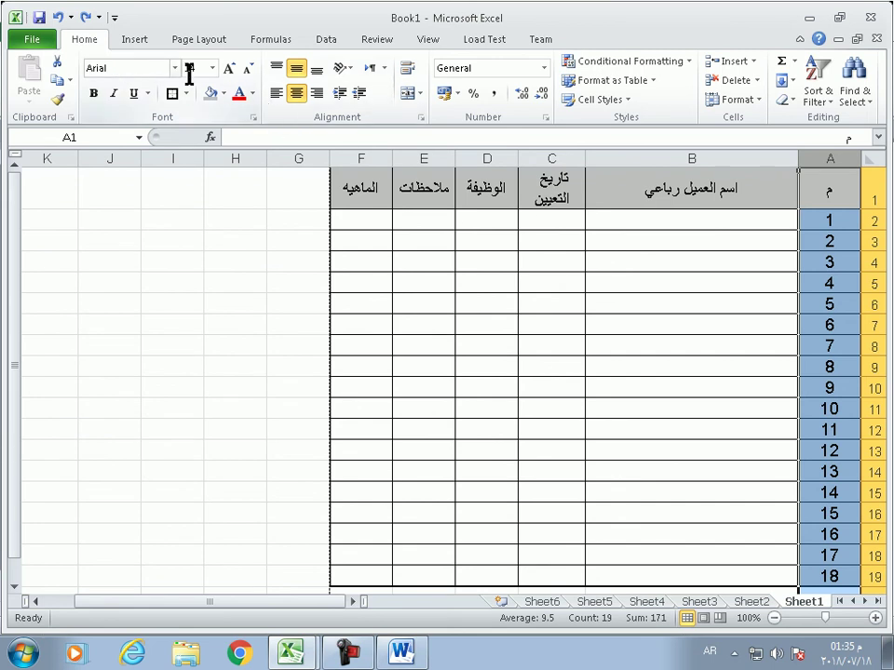
right_click(827, 160)
click(765, 270)
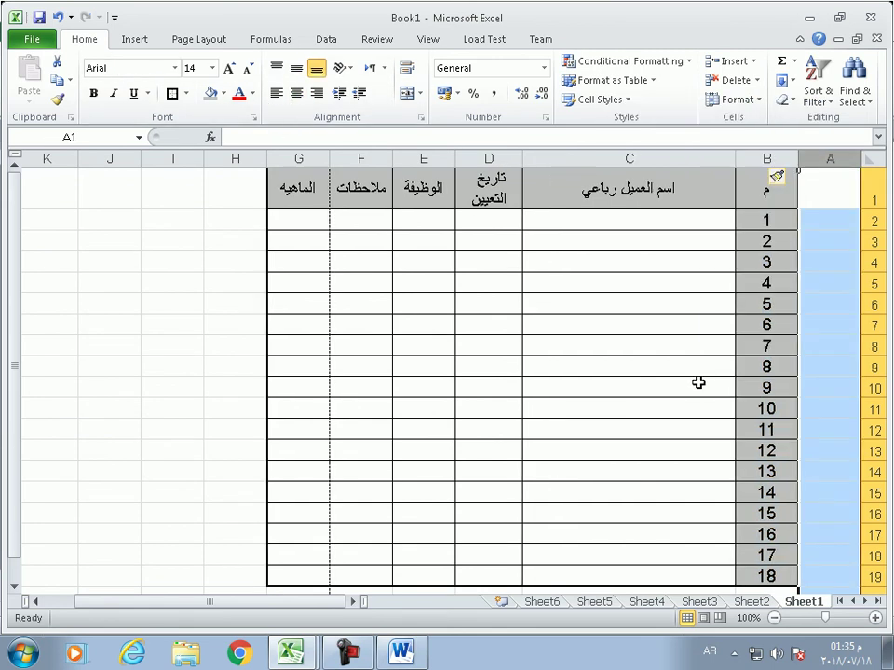
key(ctrl+z)
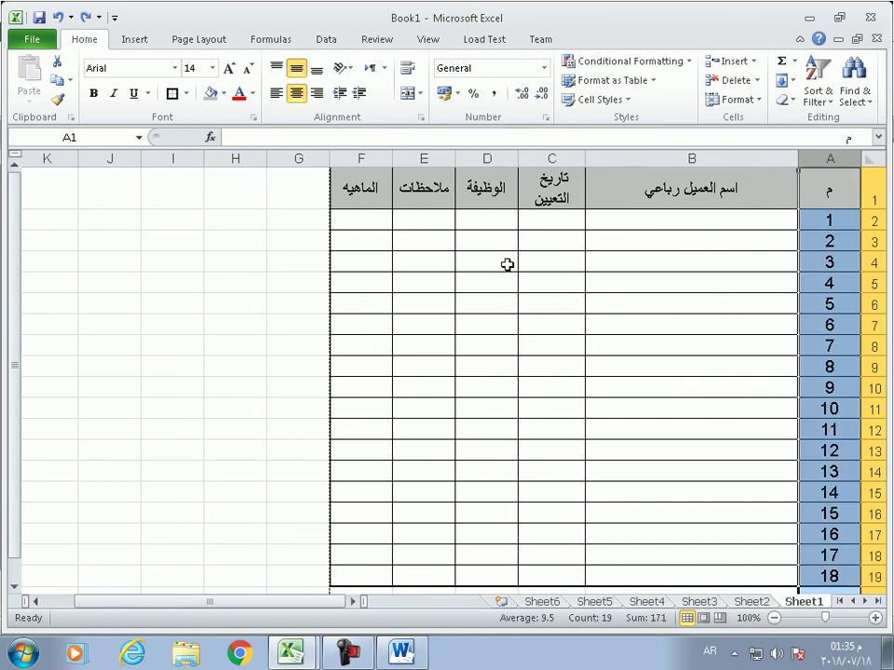
click(486, 159)
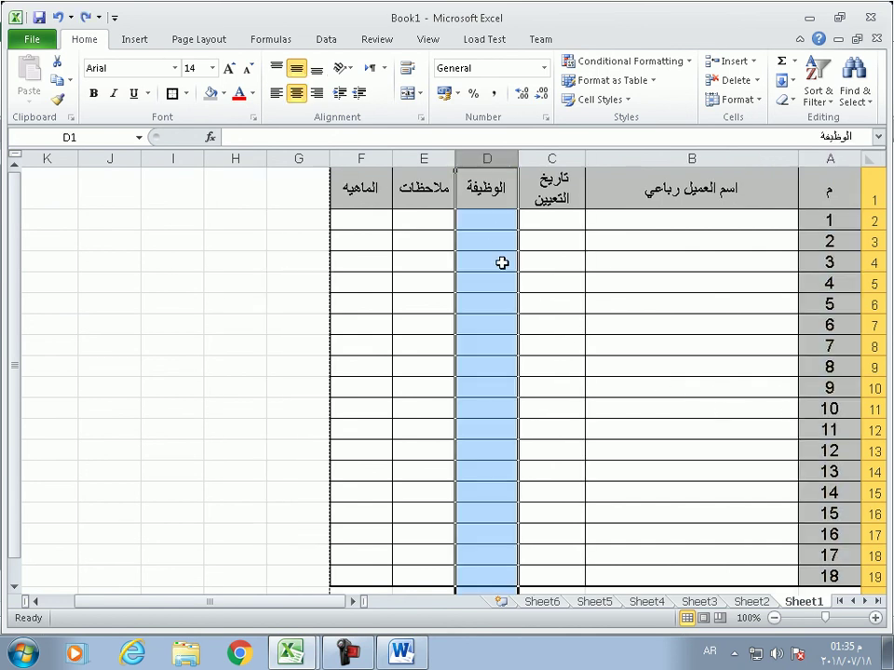
click(421, 160)
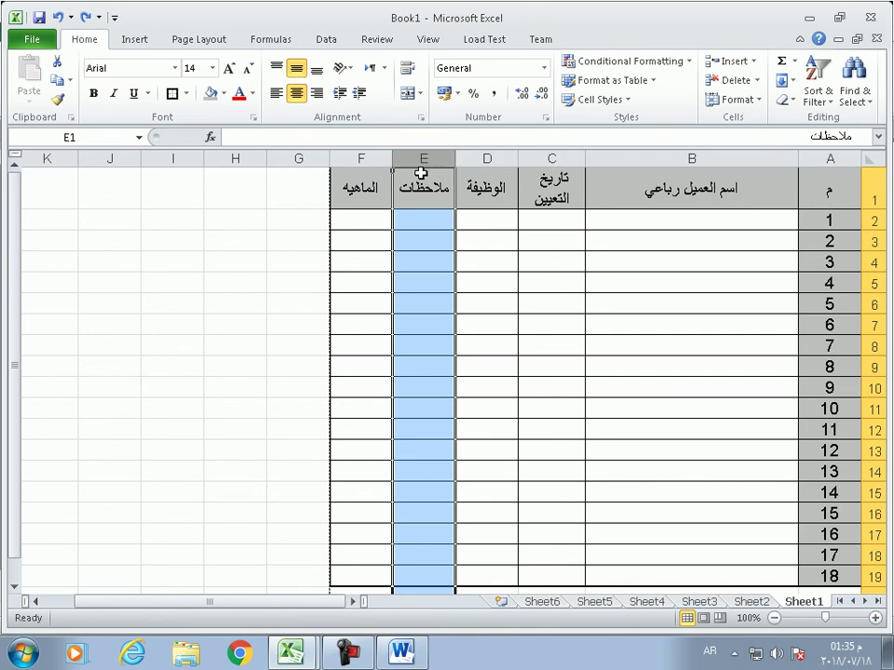
click(536, 283)
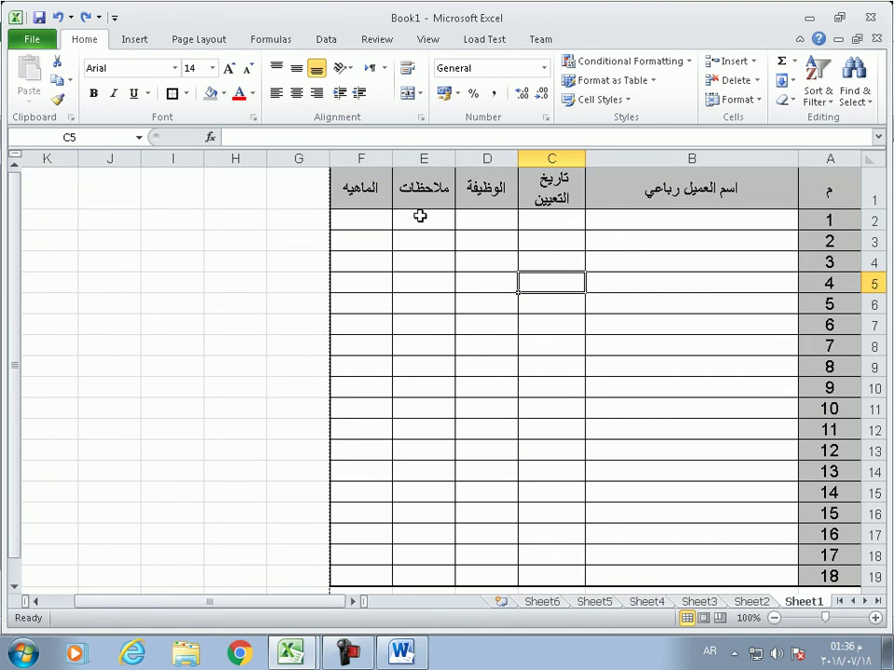
click(480, 159)
right_click(479, 160)
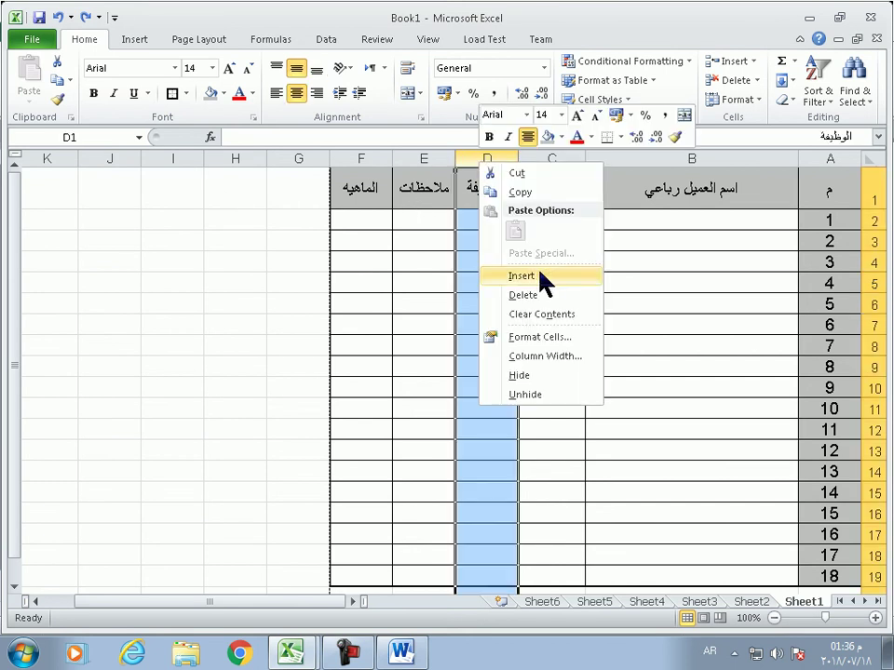
click(543, 279)
right_click(484, 162)
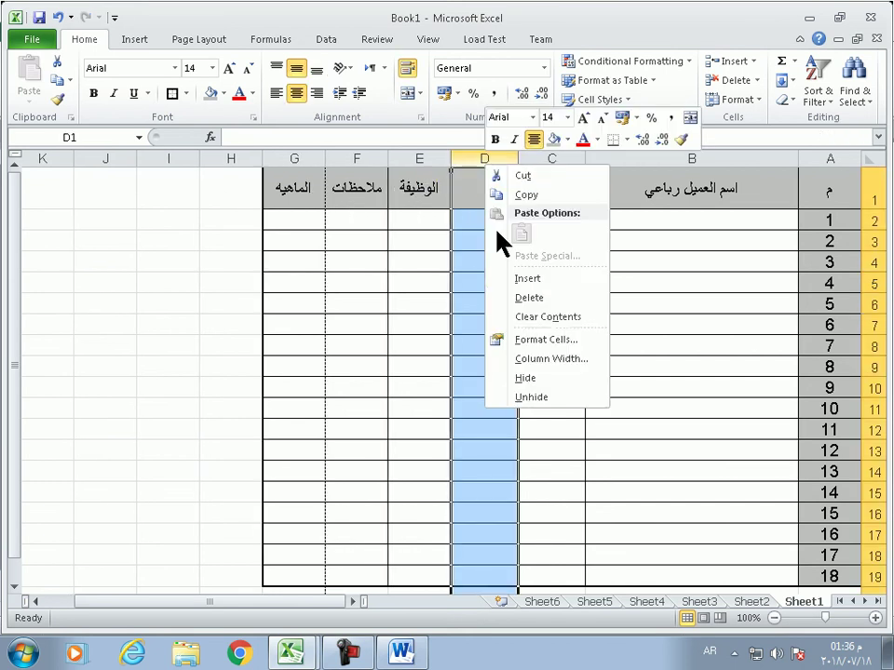
click(525, 279)
click(528, 277)
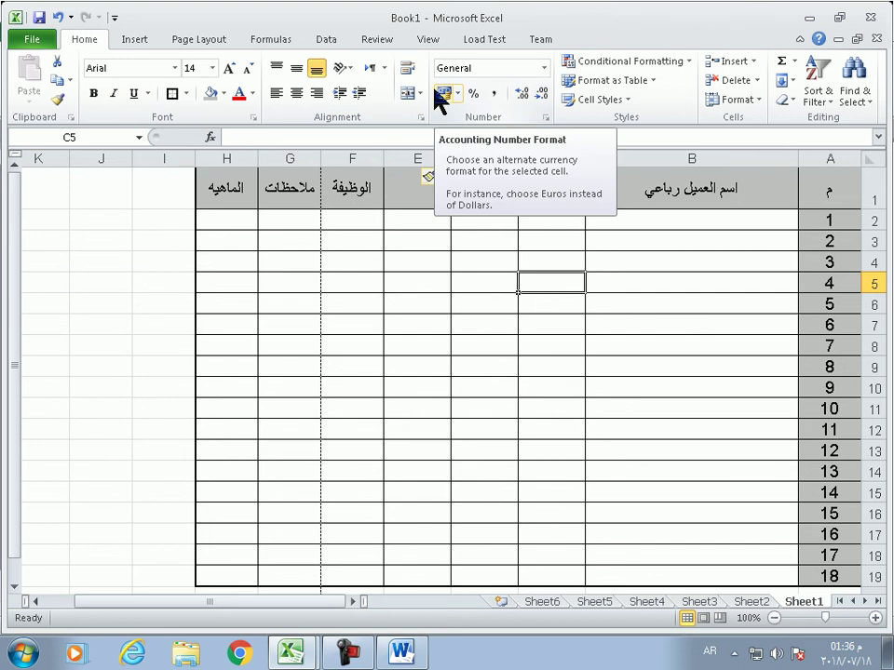
right_click(408, 155)
key(Escape)
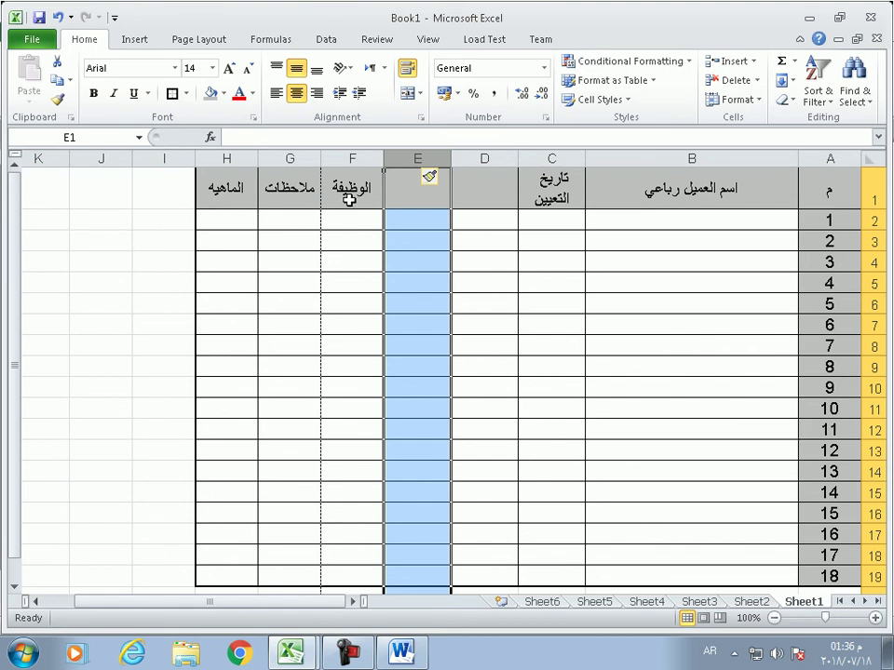
right_click(417, 158)
click(458, 294)
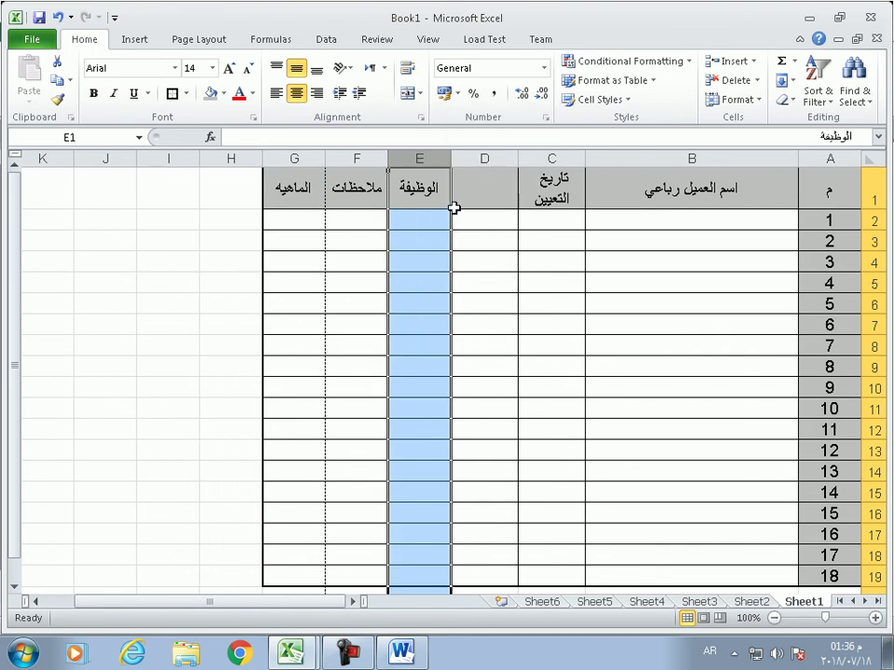
click(463, 160)
right_click(463, 160)
click(487, 298)
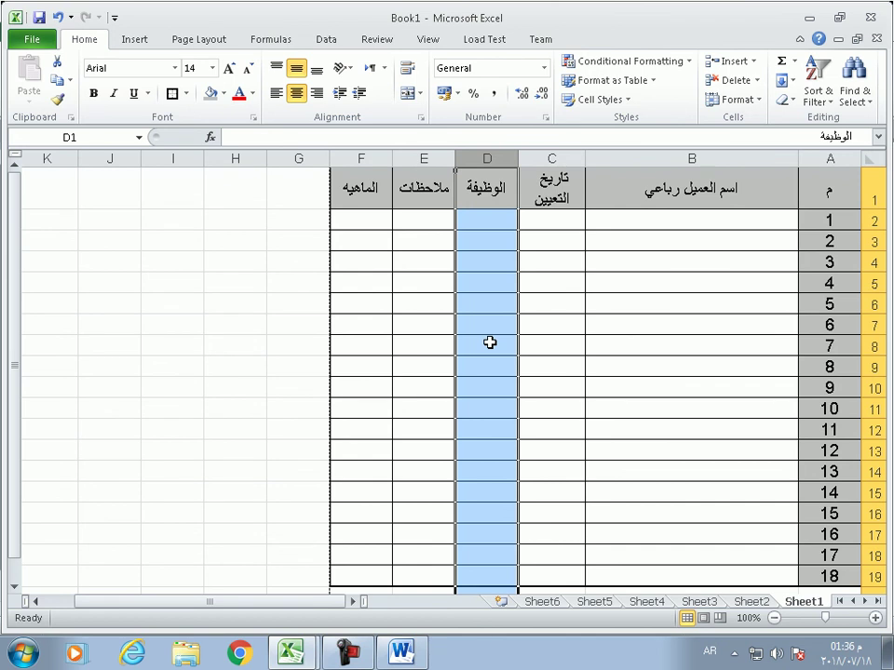
Step: Enter two sample employee names in cells B2 and B3
click(707, 221)
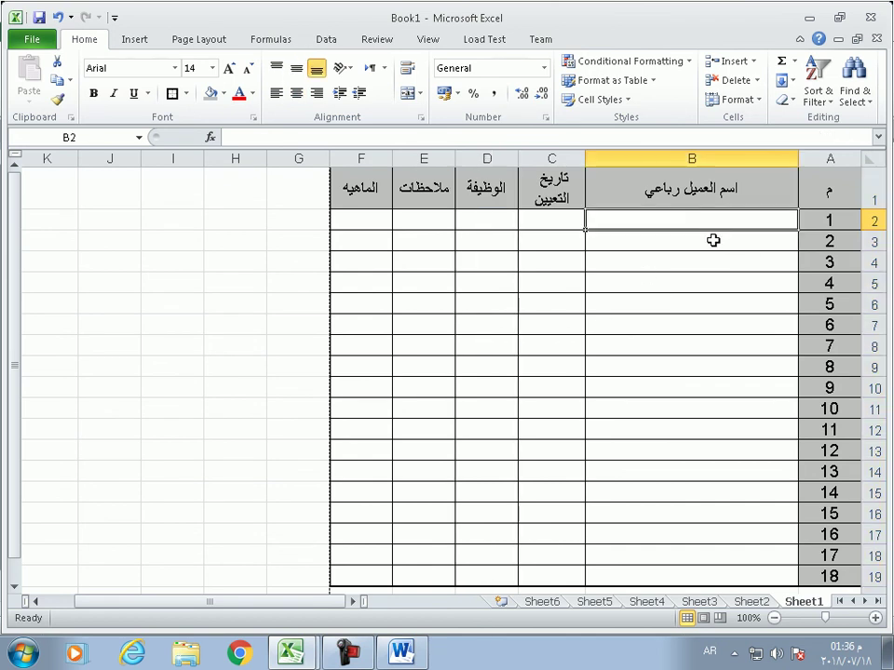
text(محمد)
key(Return)
text(احمد)
key(Return)
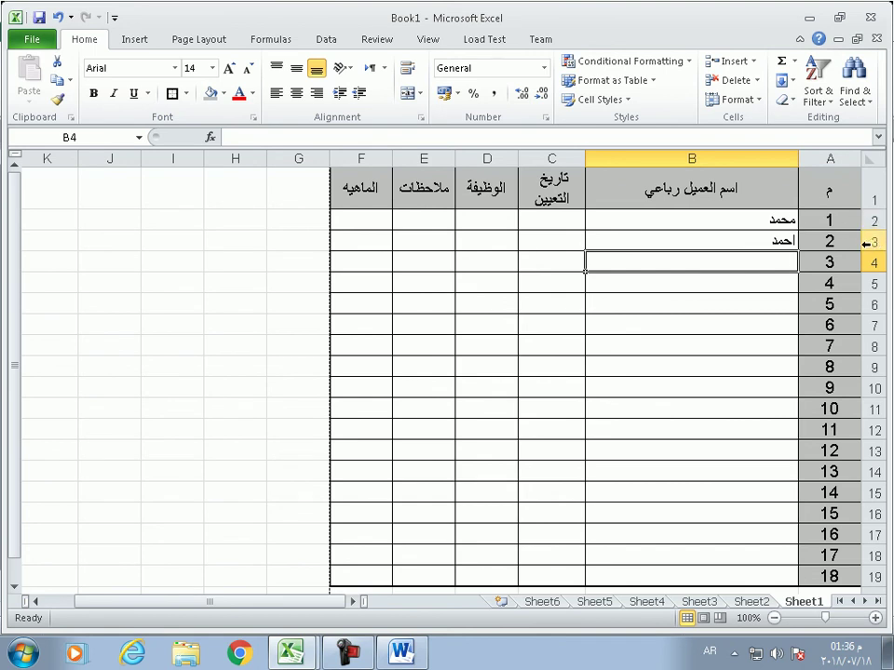
Step: Insert three blank rows at row 3, then delete them again
click(866, 243)
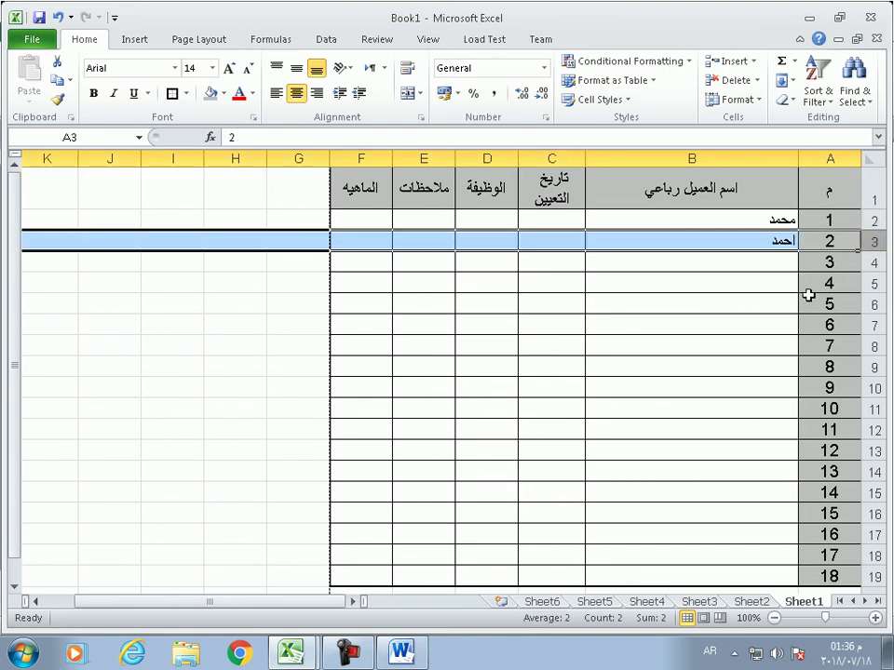
click(728, 62)
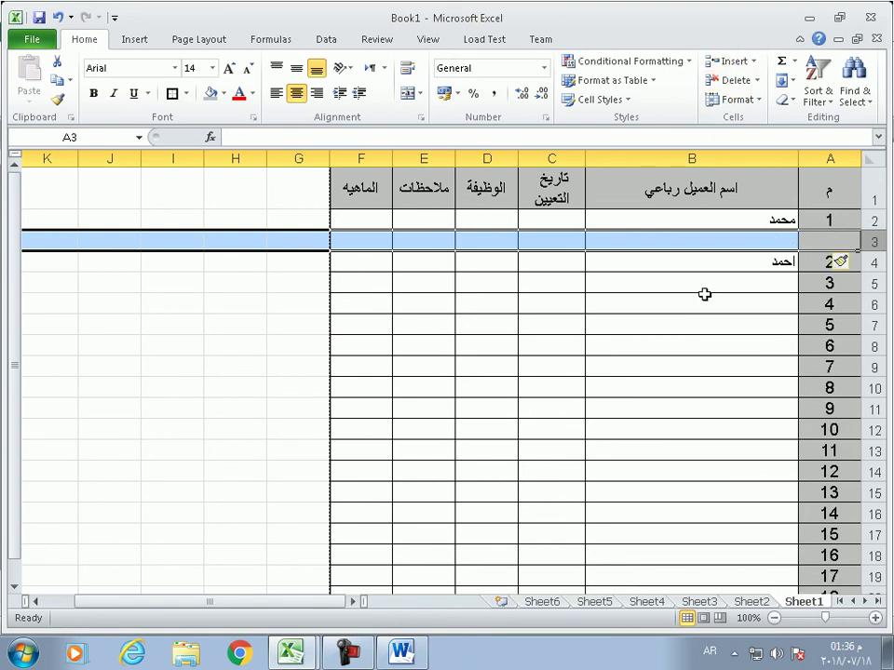
click(735, 61)
click(734, 61)
click(734, 61)
click(735, 62)
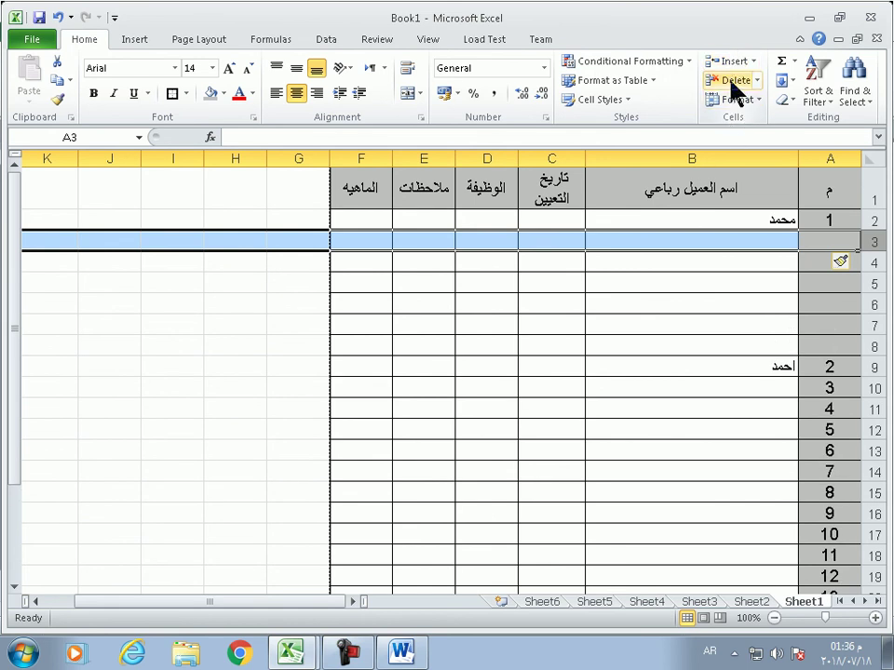
click(734, 82)
click(735, 82)
click(735, 81)
click(735, 82)
click(735, 82)
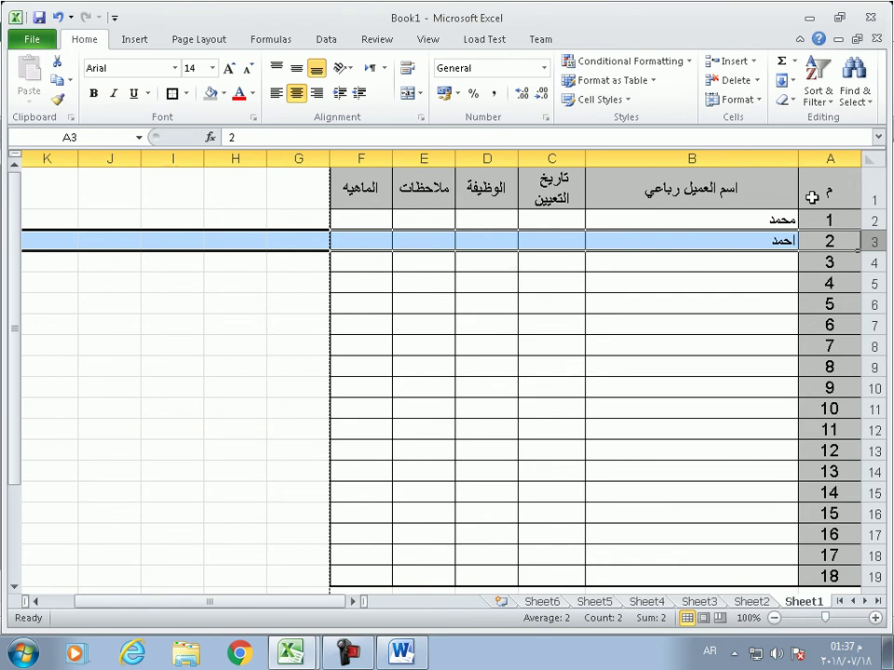
Step: Insert a blank row above the headers, then delete it again
click(872, 196)
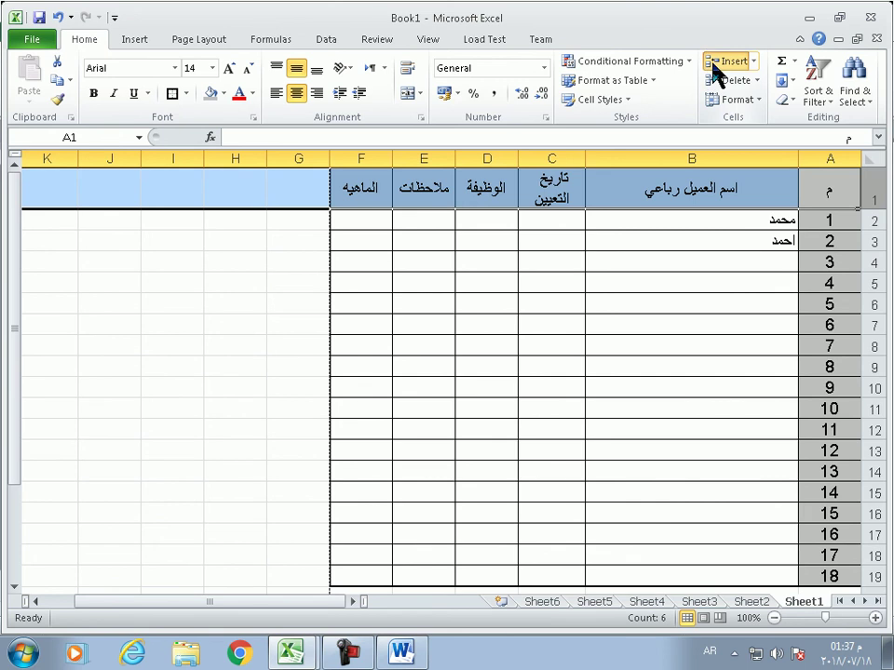
click(710, 65)
click(550, 285)
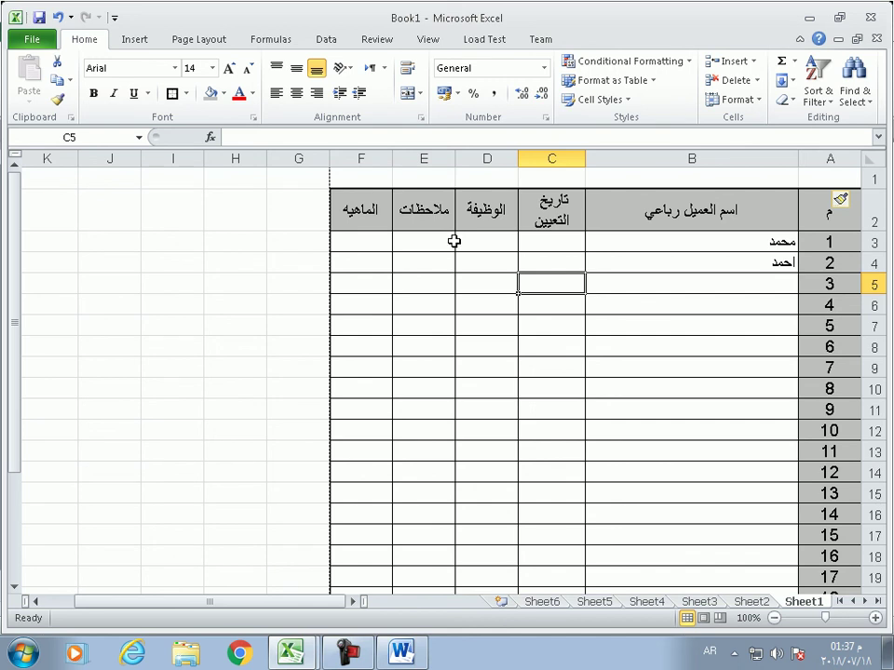
click(864, 177)
right_click(864, 176)
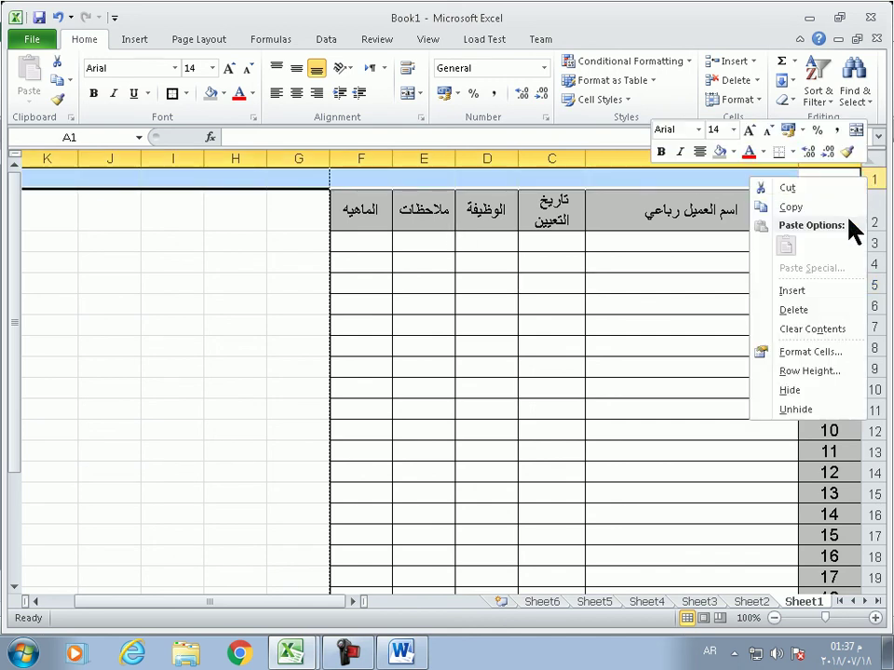
click(816, 310)
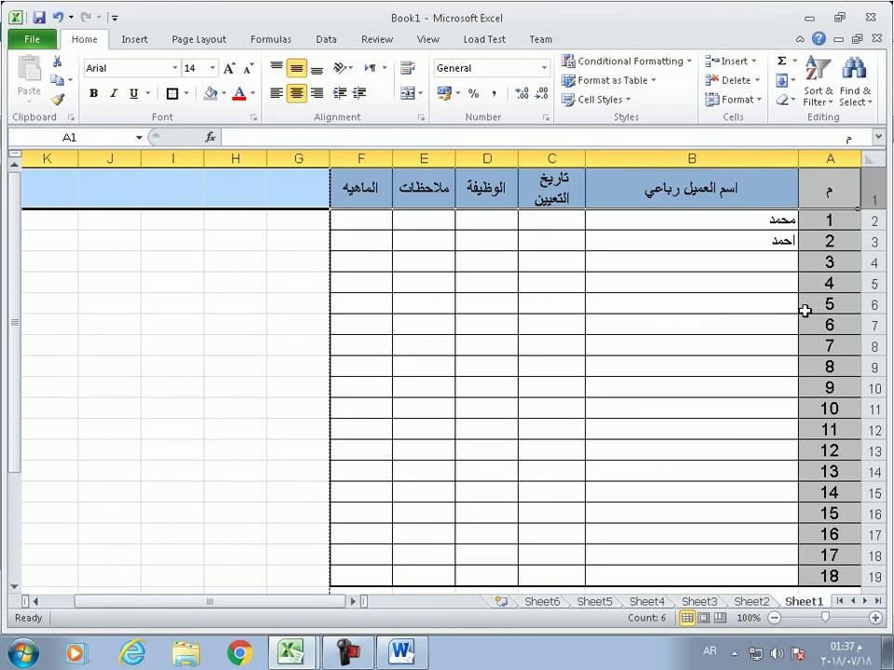
Step: Clear serials 1–18 in A2:A19, undo that, then delete serial column A
drag(824, 220, 843, 578)
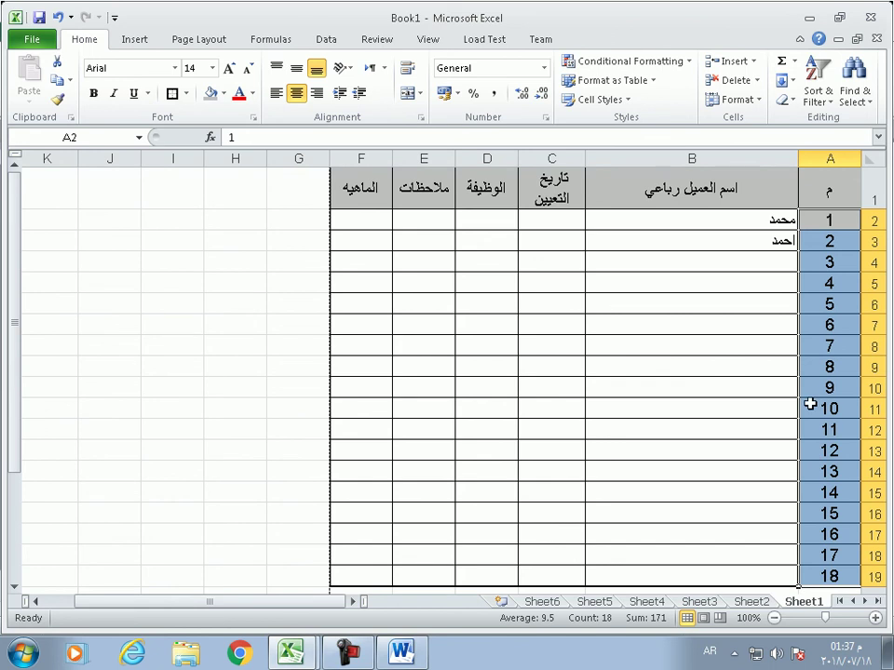
key(Delete)
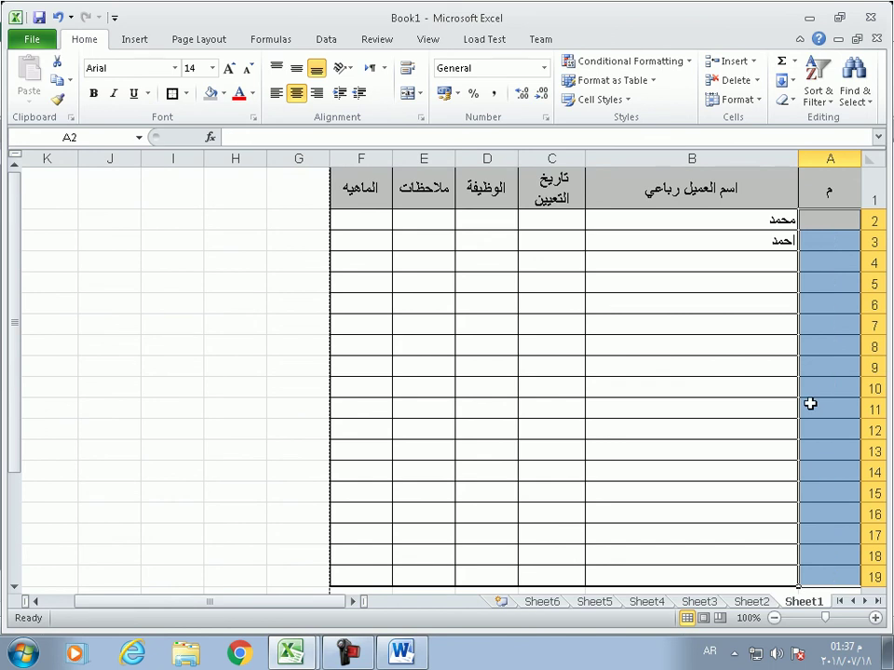
key(ctrl+z)
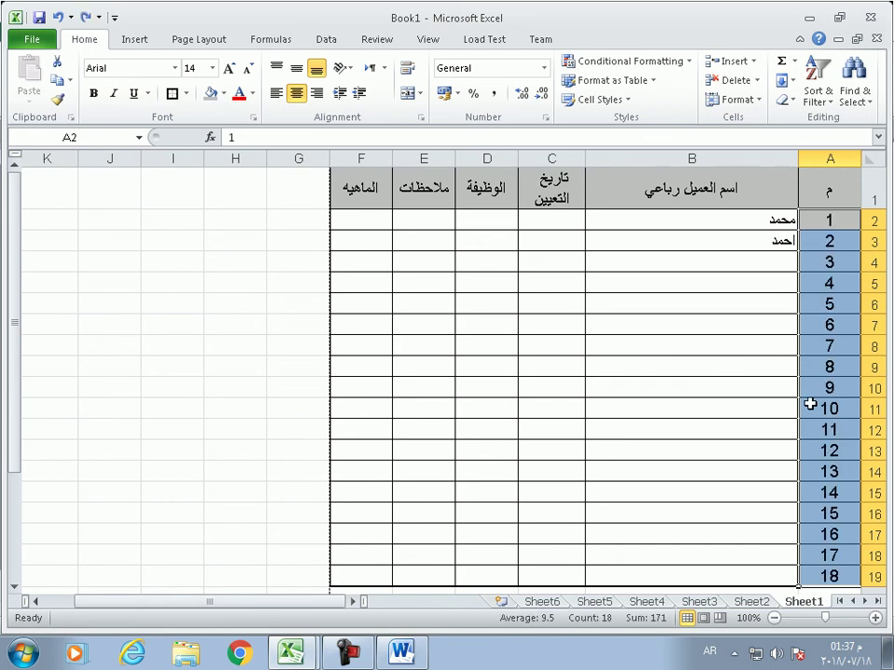
click(768, 367)
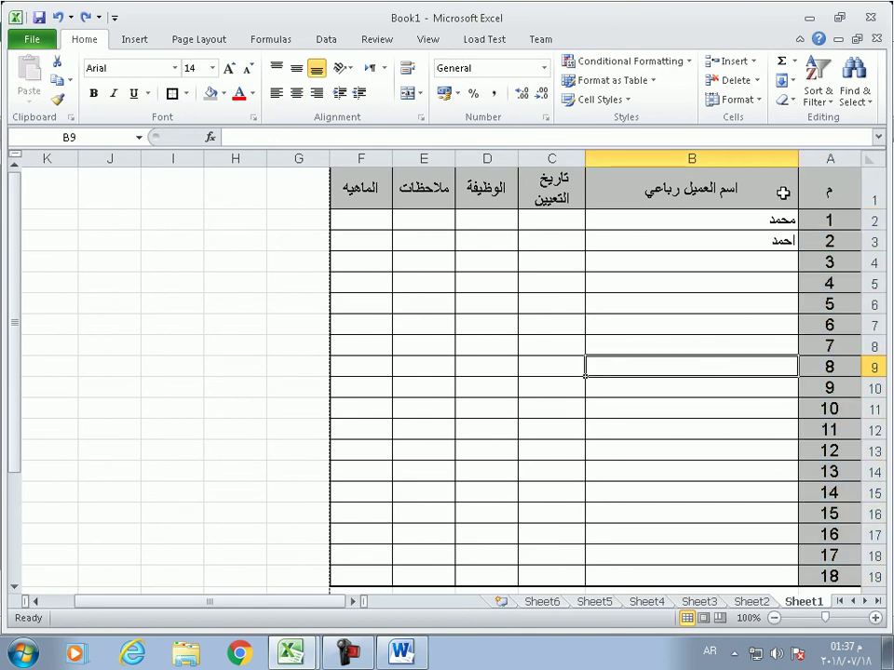
right_click(823, 158)
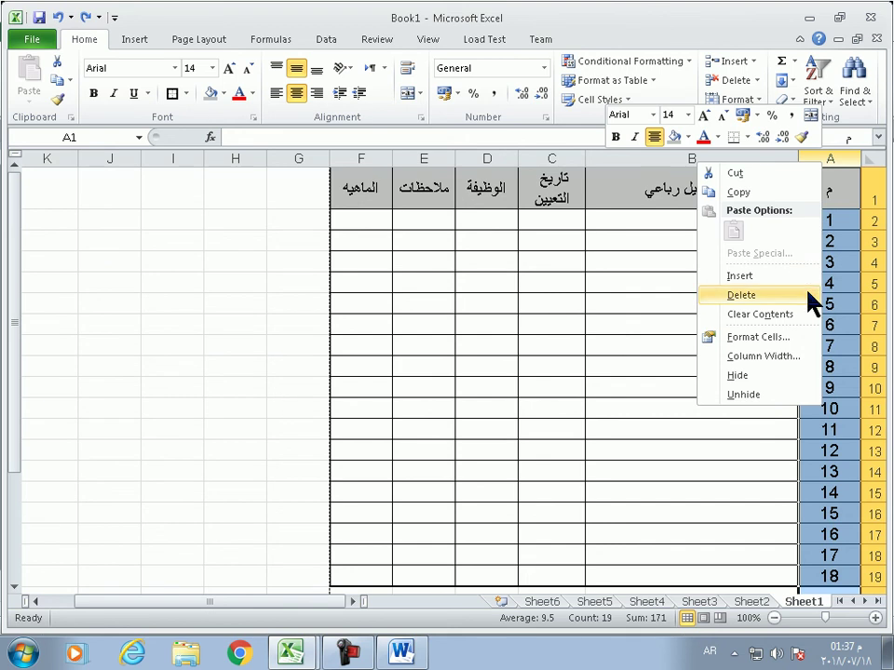
click(787, 292)
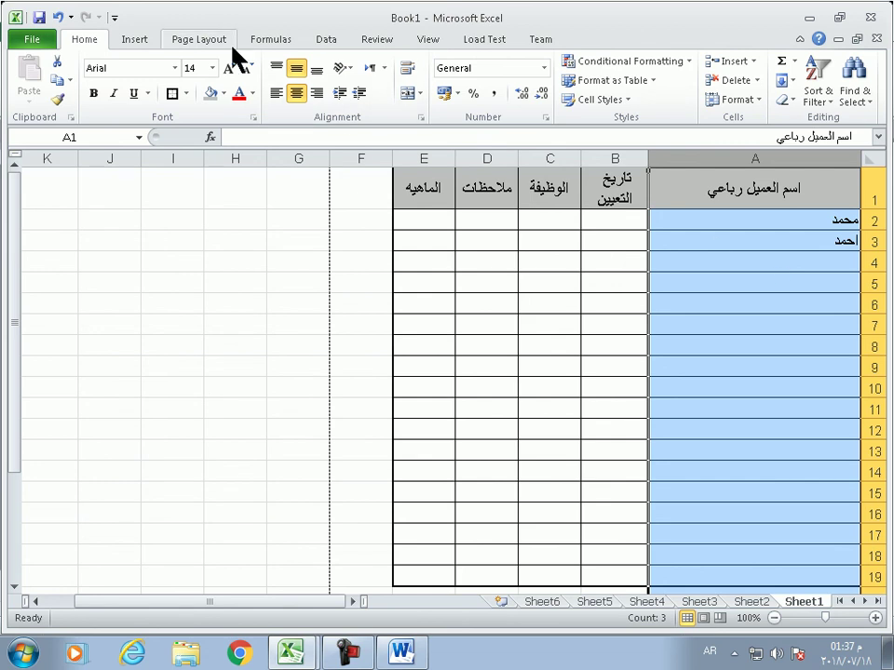
Step: Restore the deleted م serial column and clear its numbers 1–18
click(58, 17)
click(679, 254)
mouse_move(830, 220)
mouse_down()
mouse_move(809, 533)
mouse_move(809, 513)
mouse_up()
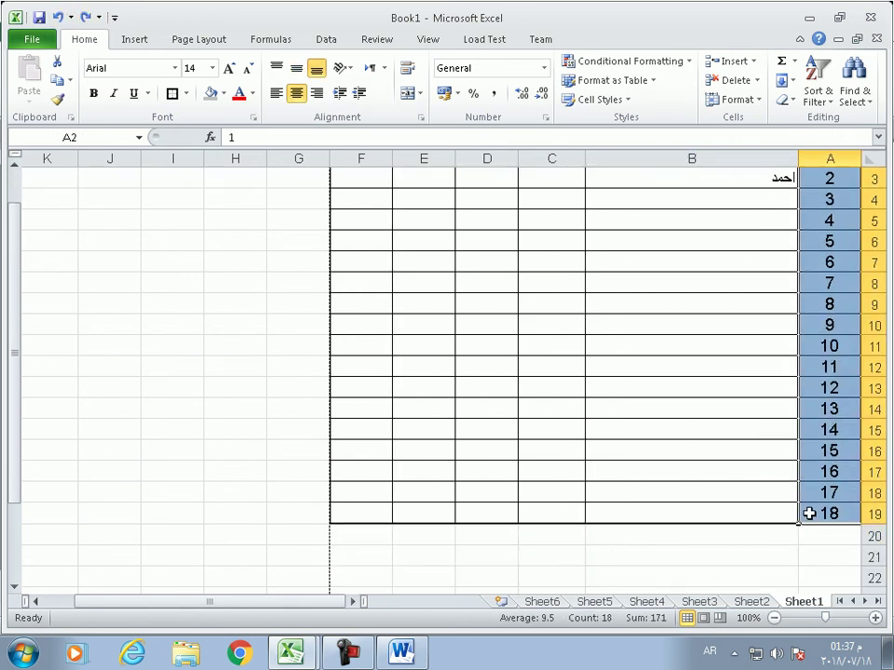
scroll(808, 513, up, 1)
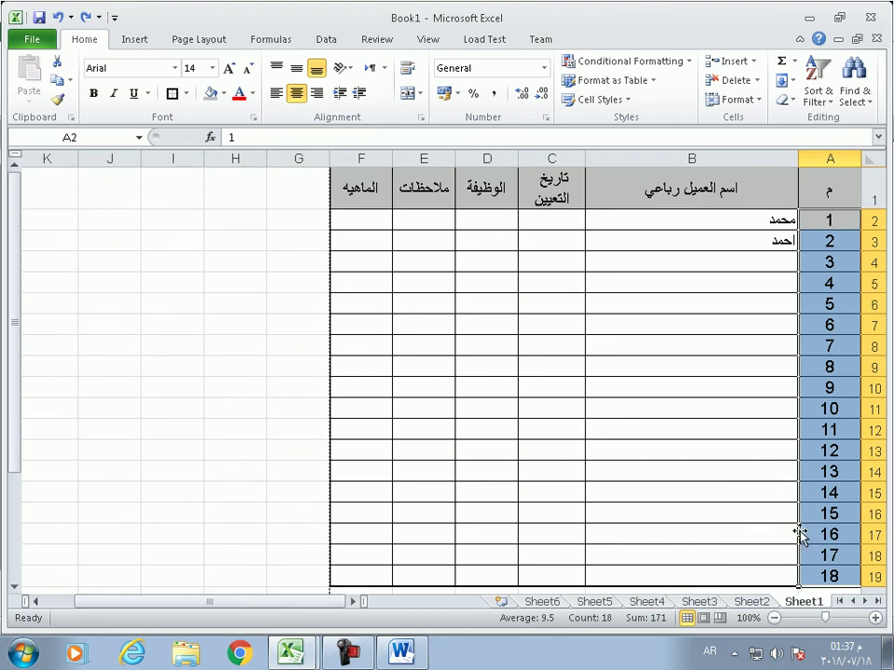
key(Delete)
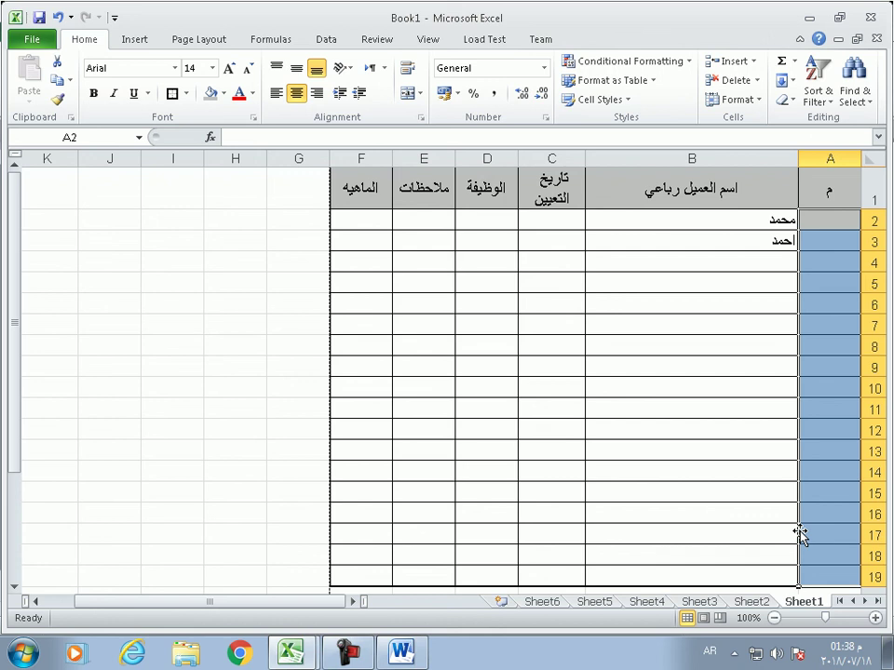
key(ctrl+z)
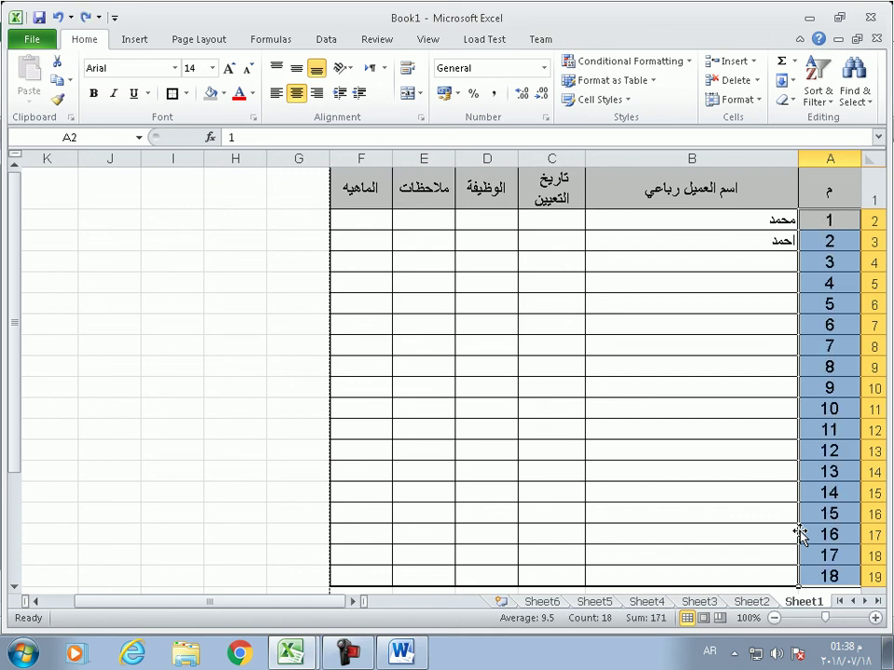
key(BackSpace)
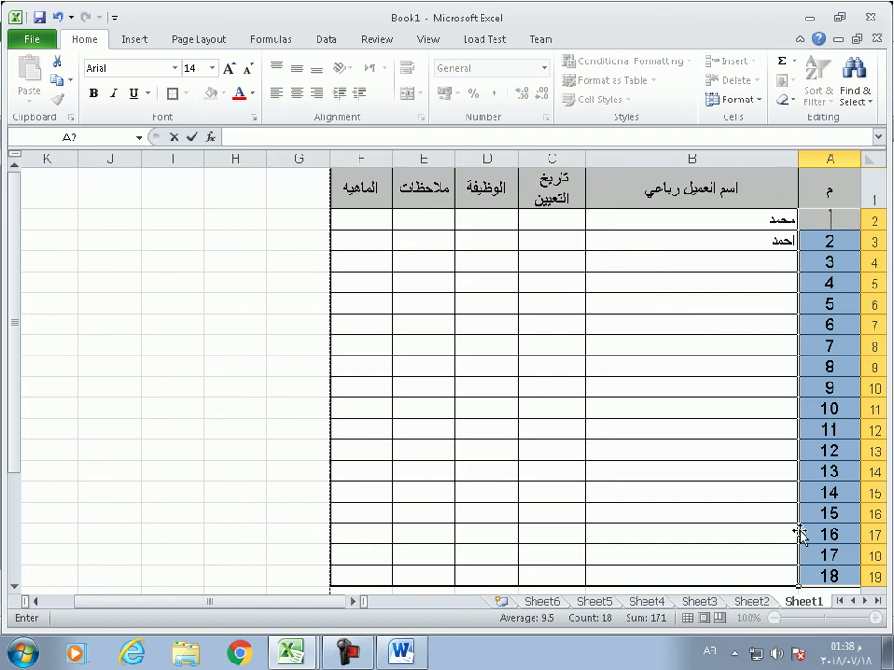
key(Escape)
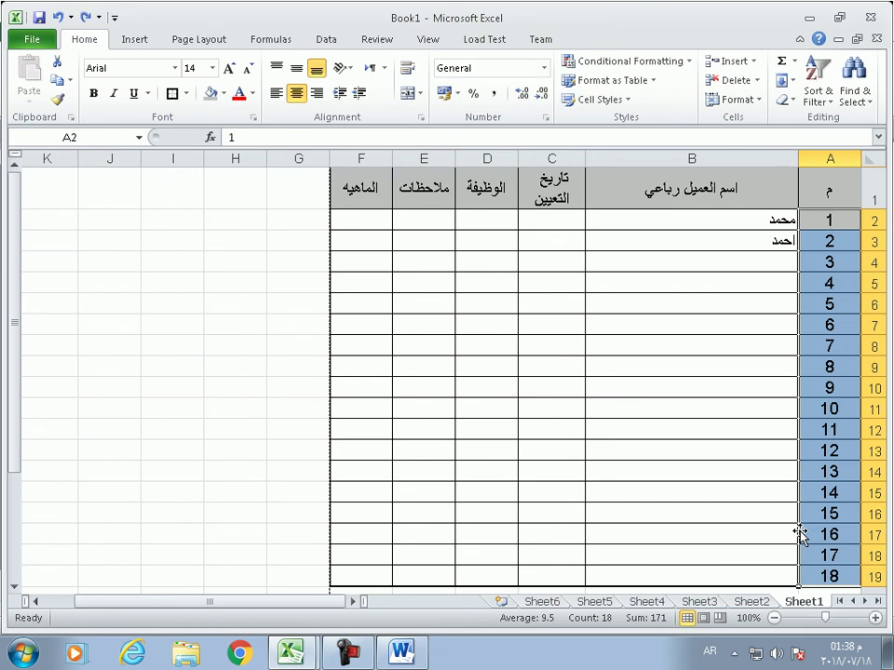
key(Delete)
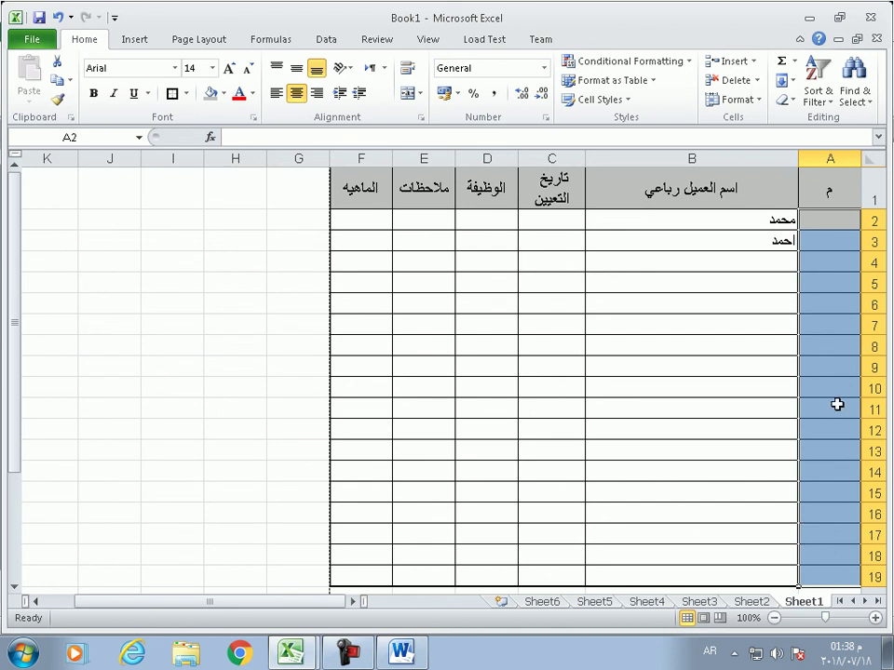
Step: Test entering 001 and -001 in cell A2, then move around the table cells
click(806, 229)
text(001)
key(Return)
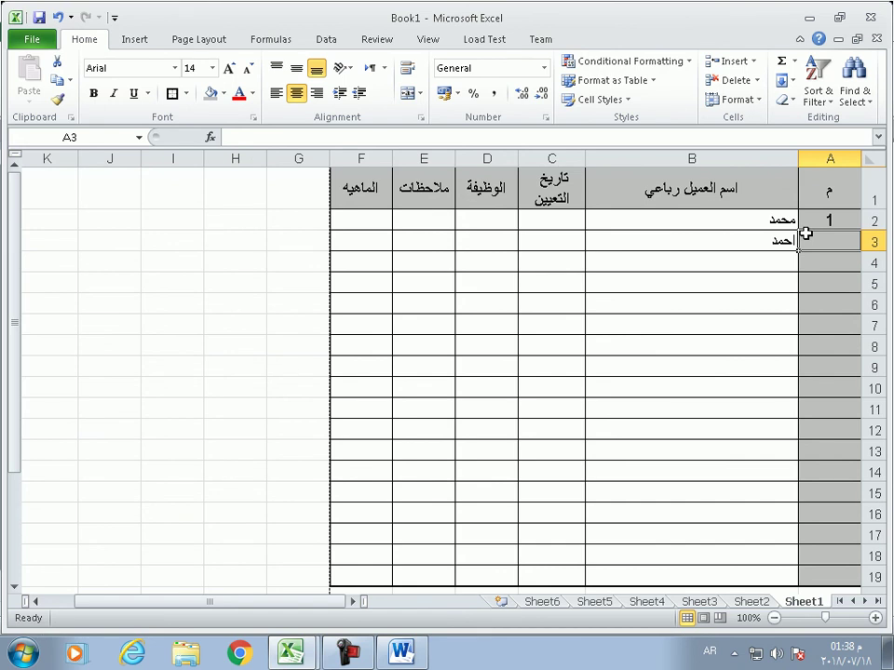
key(Up)
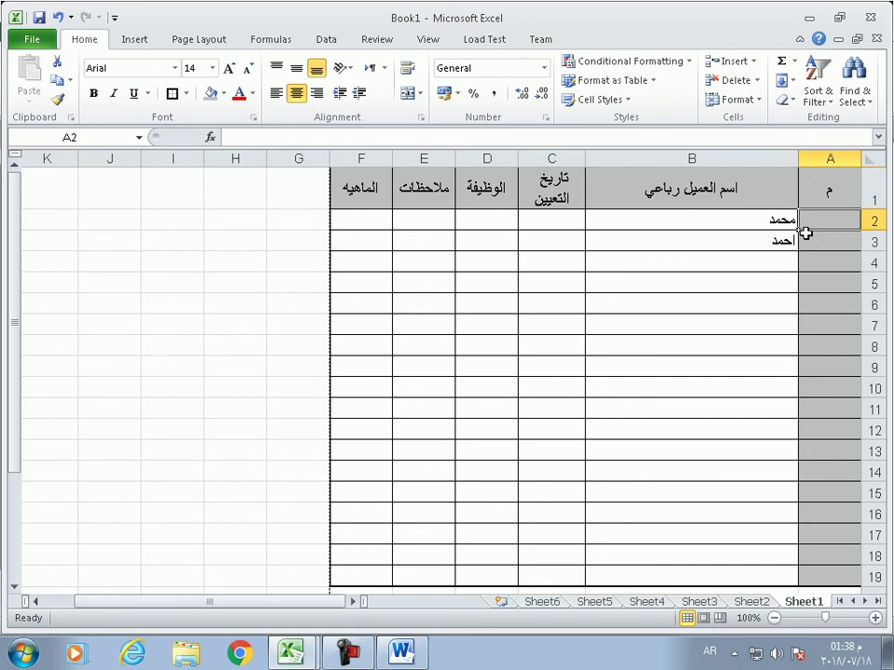
text(-00)
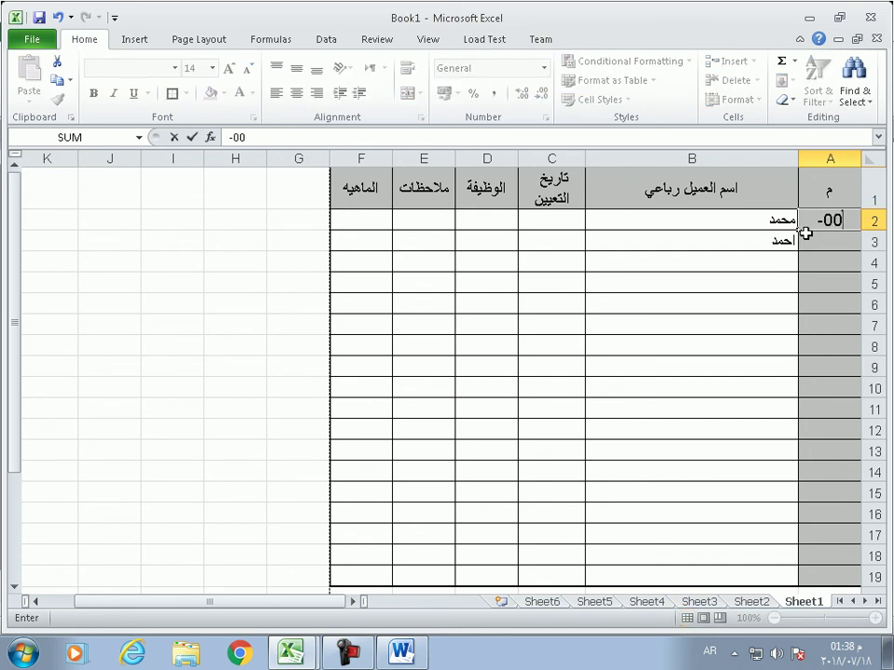
text(1)
key(Return)
key(Up)
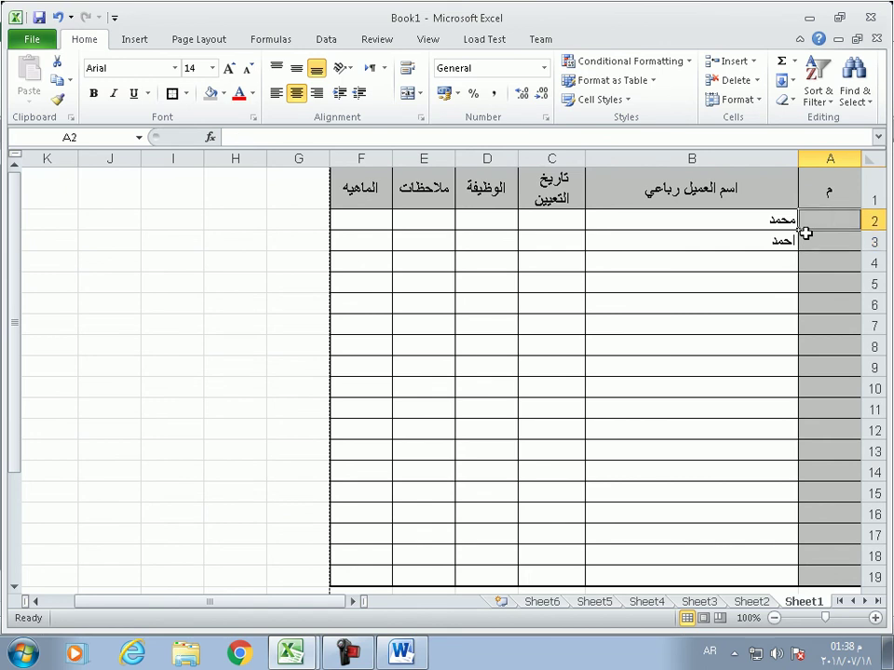
key(Left)
key(Left)
key(Left)
key(Up)
key(Left)
key(Left)
key(Down)
key(Down)
key(Right)
key(Up)
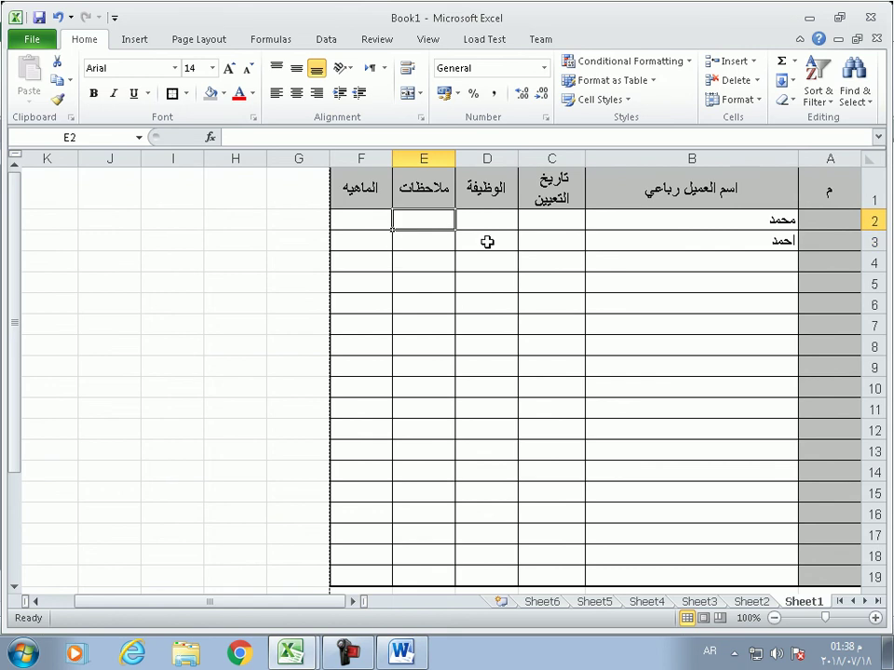
Step: Add a wrapped 'رقم الهاتف' header in G1 and widen column G
click(290, 199)
text(رقم الهاتف)
key(Return)
click(290, 200)
click(407, 68)
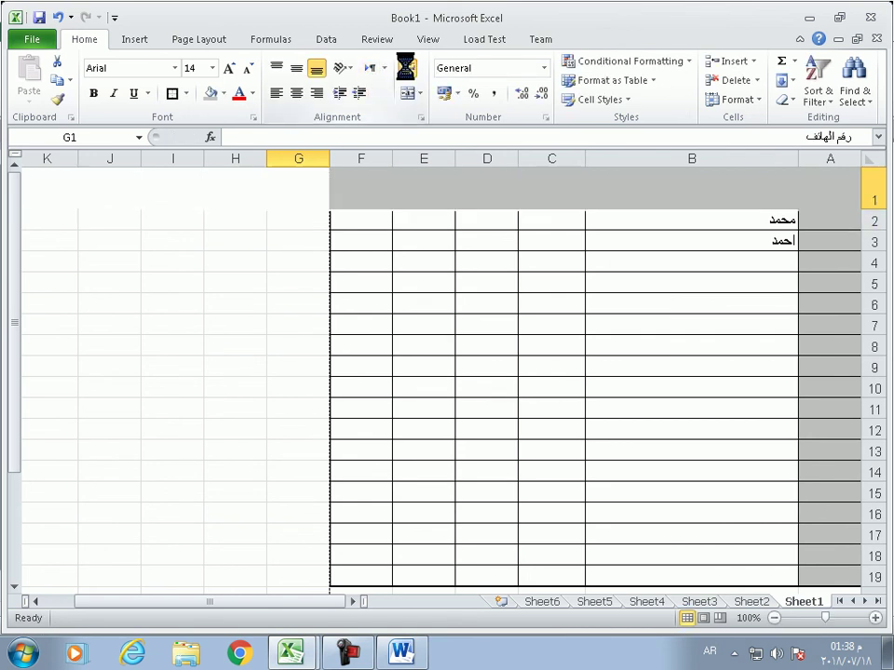
drag(266, 157, 273, 157)
click(291, 240)
click(284, 220)
drag(273, 162, 176, 158)
Step: Enter a trial phone number in G2, then delete it after its leading zero drops
click(243, 236)
click(247, 215)
text(01062)
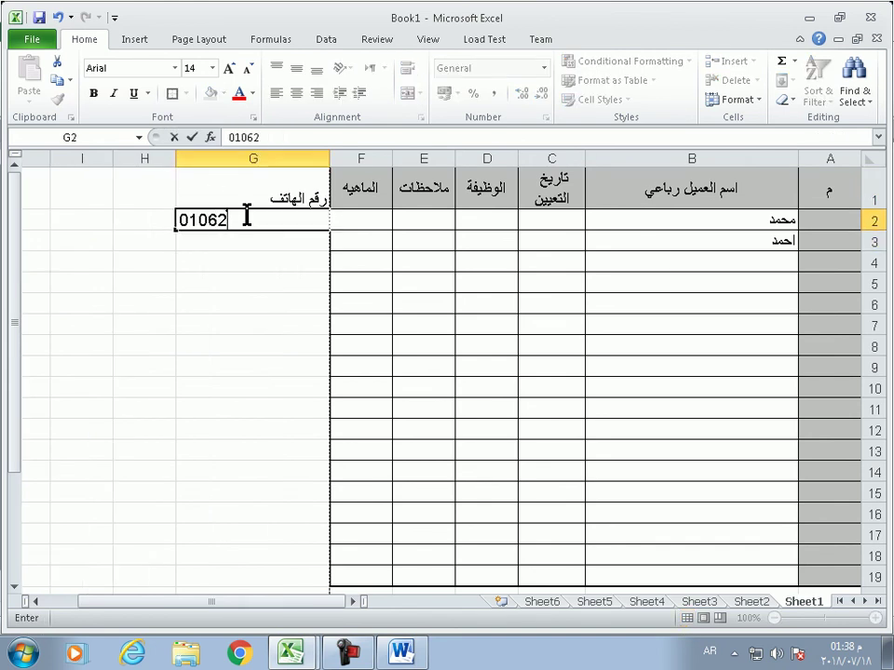
text(62626)
key(Return)
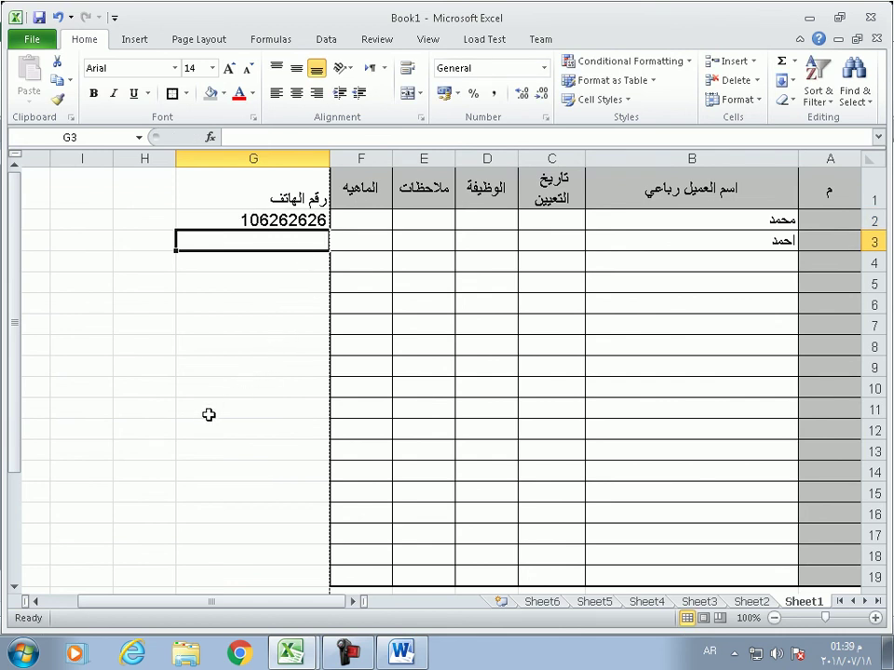
click(228, 221)
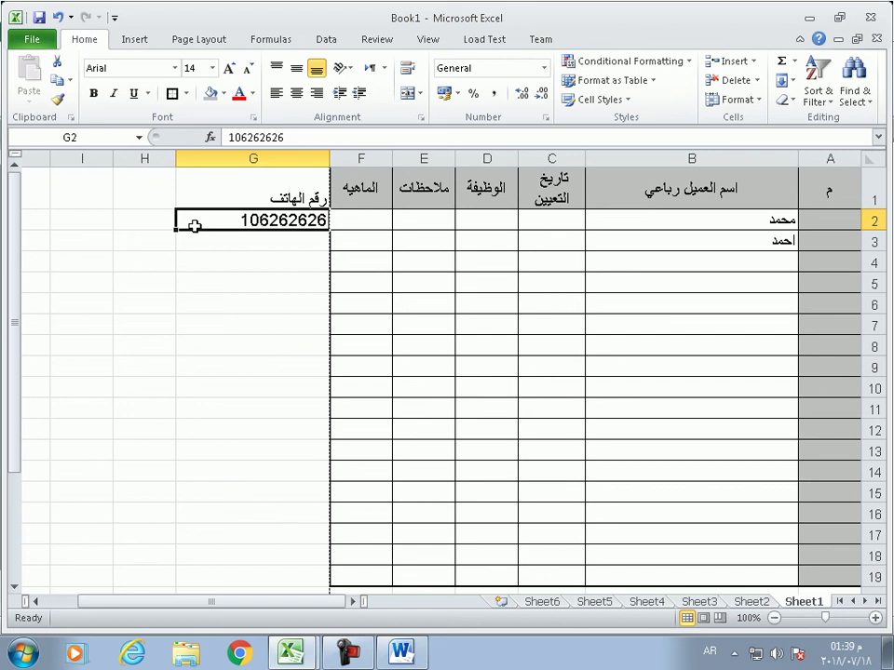
key(Delete)
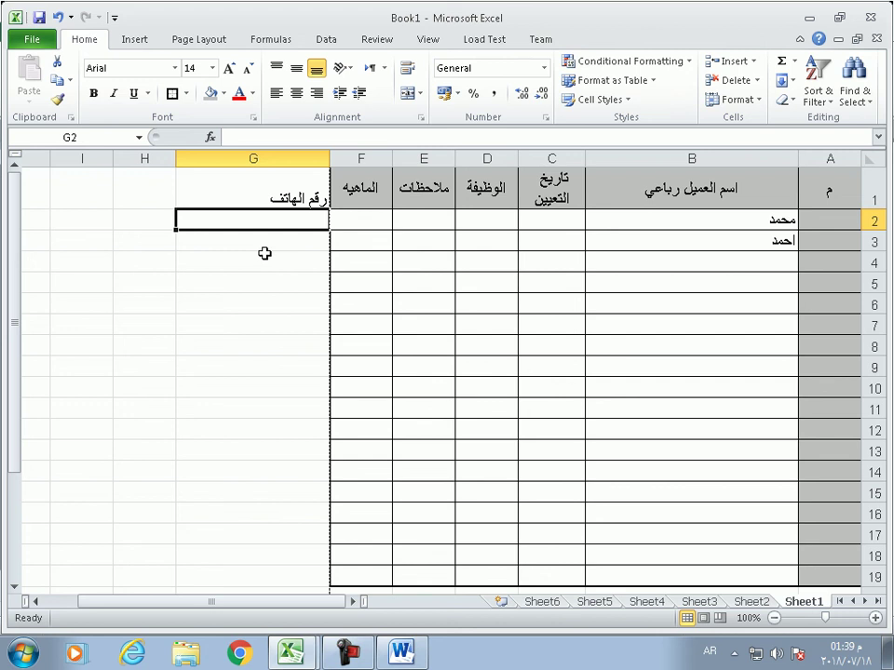
Step: Overwrite B3 with a test name, then clear both sample names from B2:B3
click(552, 222)
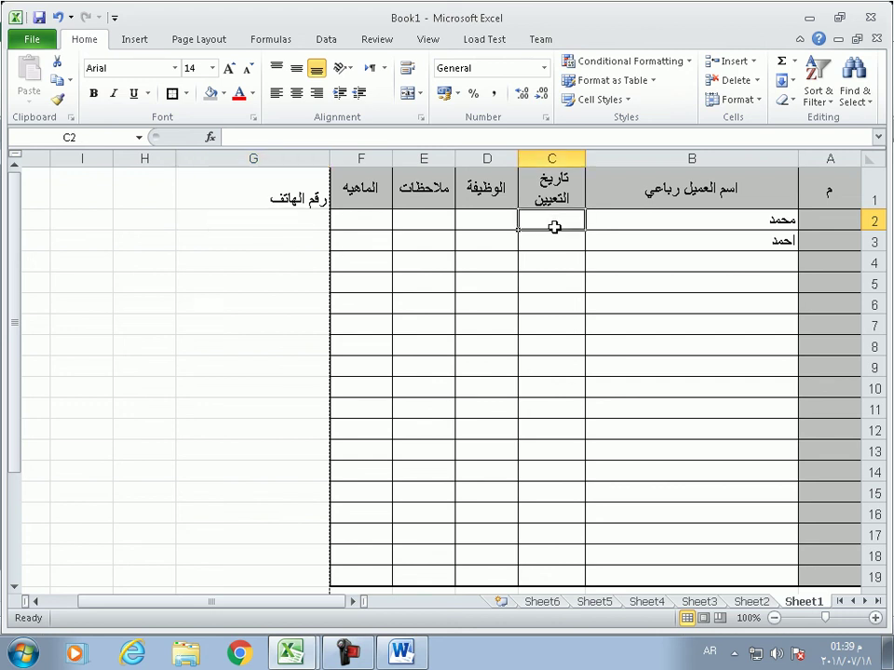
click(699, 250)
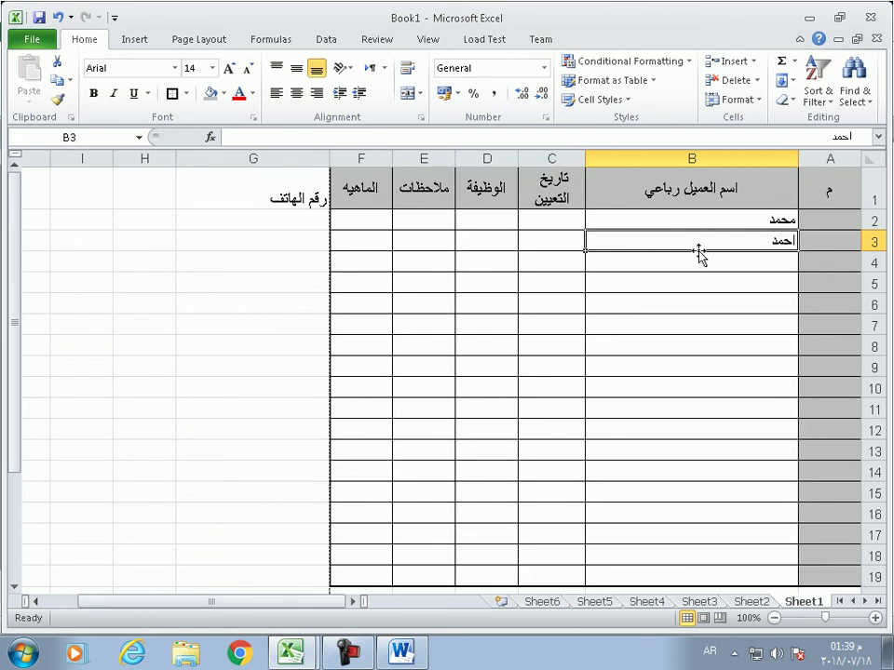
text(جعرررران)
key(Return)
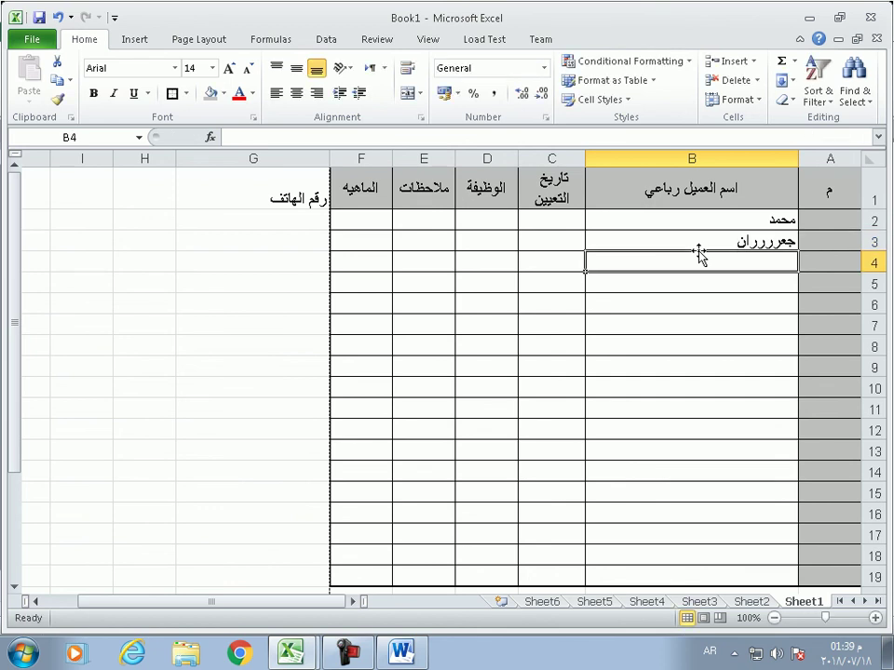
key(Up)
key(Delete)
key(Up)
key(Delete)
Step: Type a test serial 1 in A2, clear it, and select serial cells A2:A19
click(823, 223)
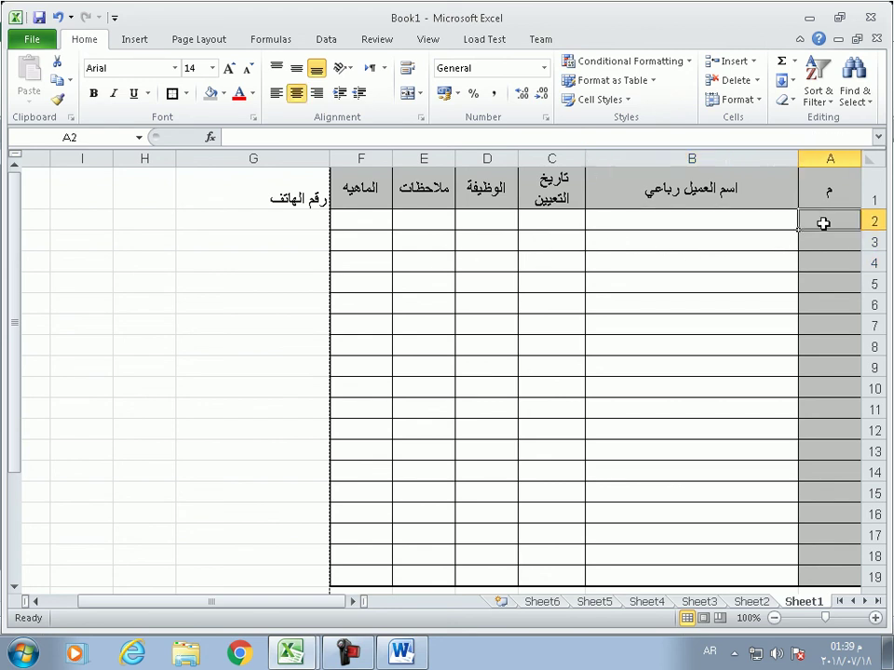
text(1)
key(Return)
key(Up)
key(End)
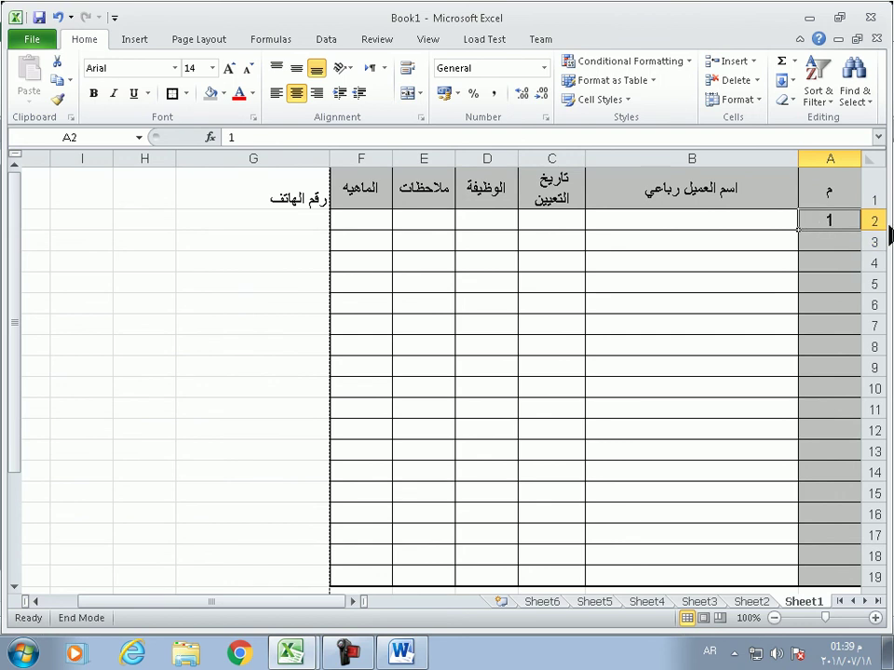
key(Delete)
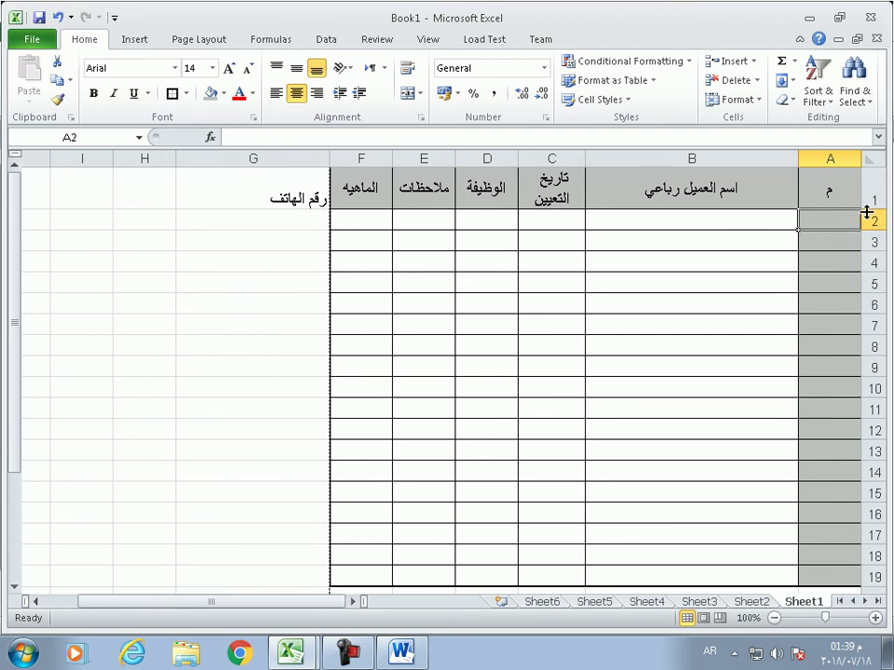
drag(847, 220, 824, 573)
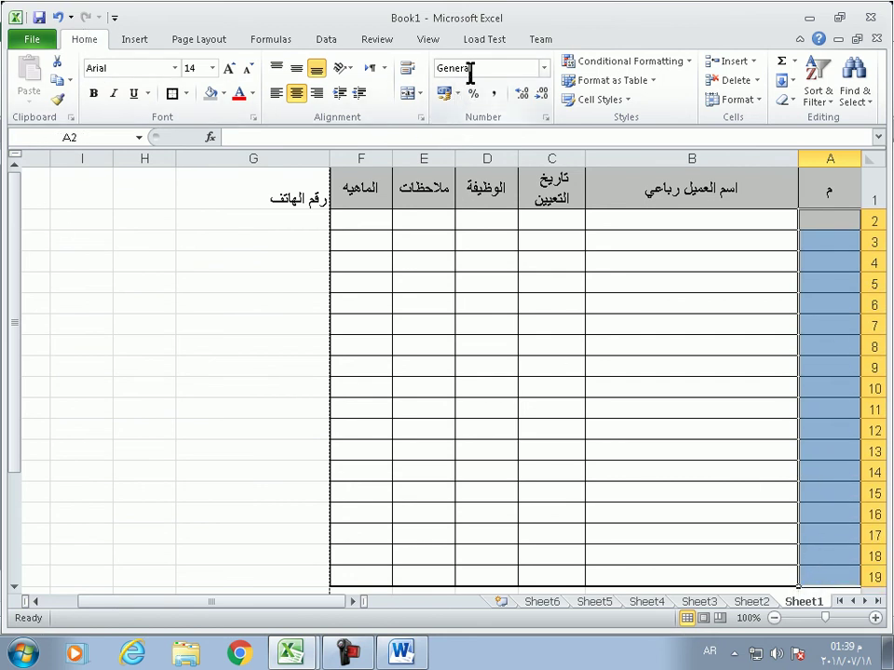
Step: Format the selected serial cells A2:A19 as Text
click(544, 68)
drag(599, 86, 604, 182)
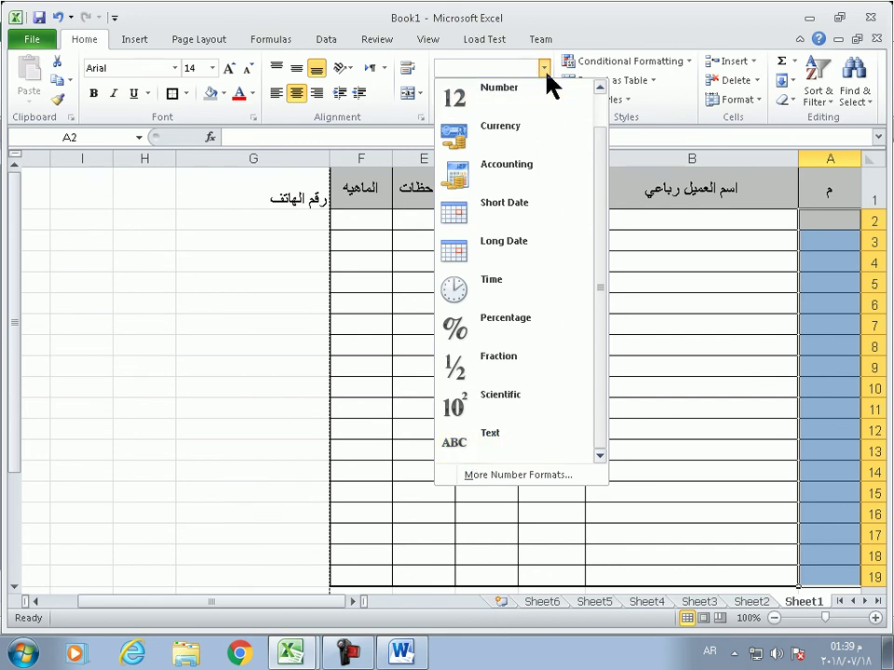
scroll(515, 114, up, 1)
key(Escape)
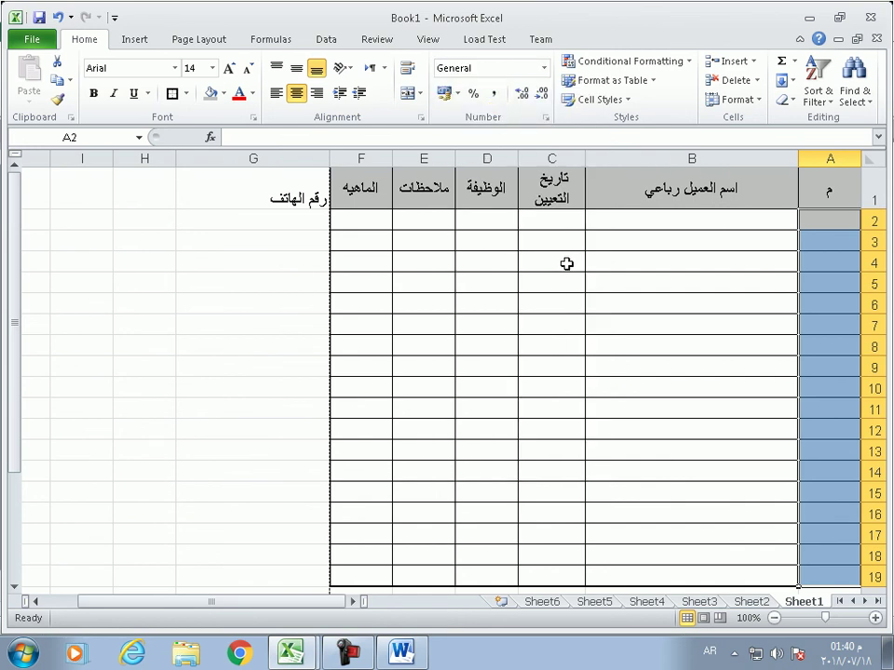
click(543, 68)
scroll(539, 449, down, 1)
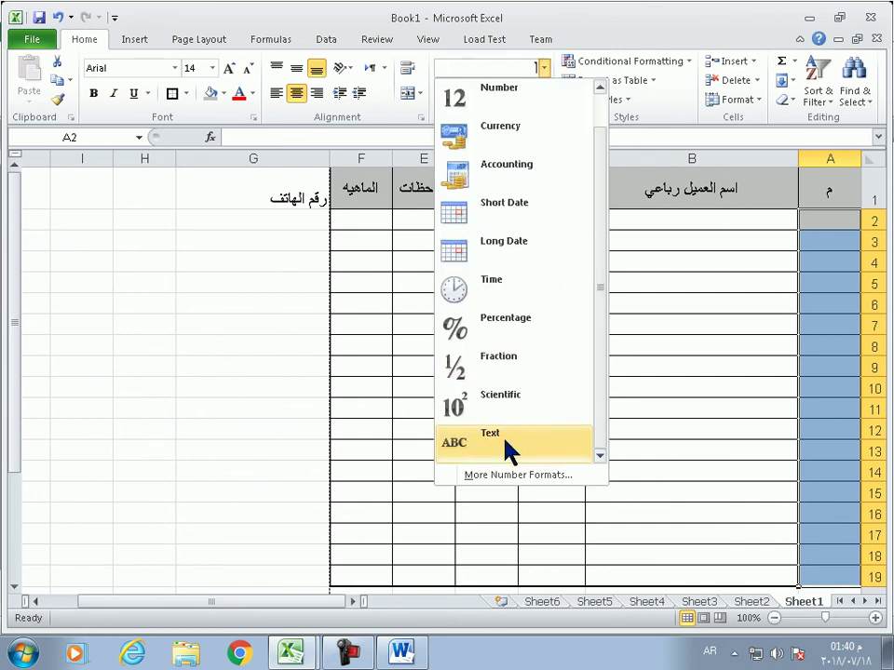
click(510, 452)
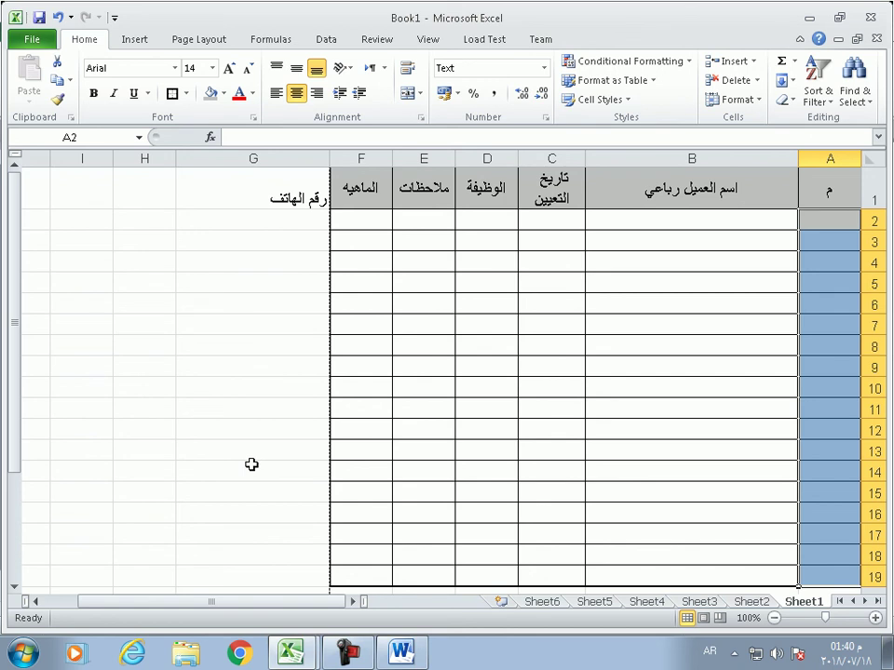
click(821, 234)
Step: Enter serials 001, 002, 003, 004 and 005 into cells A2 through A6
click(824, 220)
text(001)
key(Return)
text(002)
key(Return)
text(003)
key(Return)
text(004)
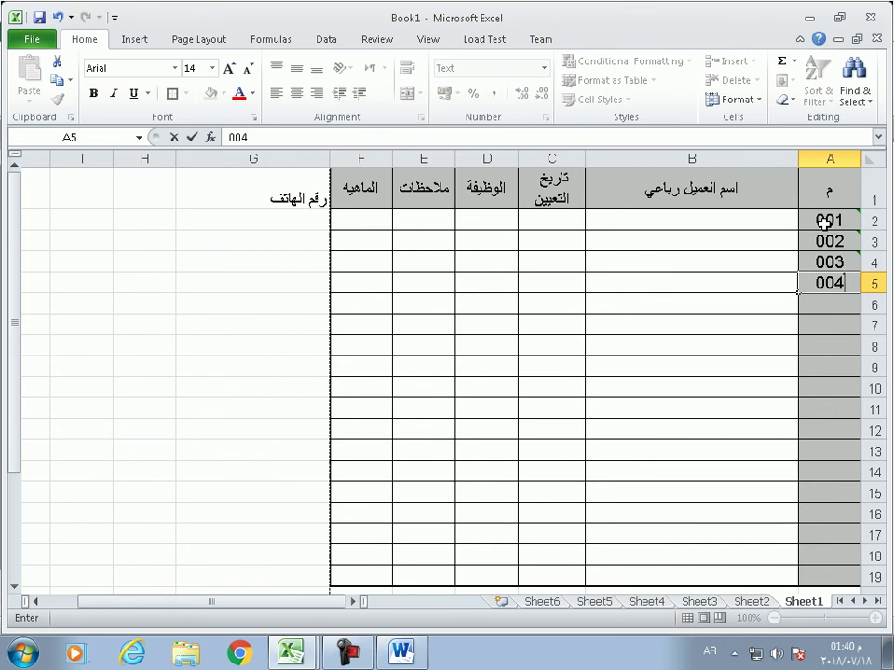
key(Return)
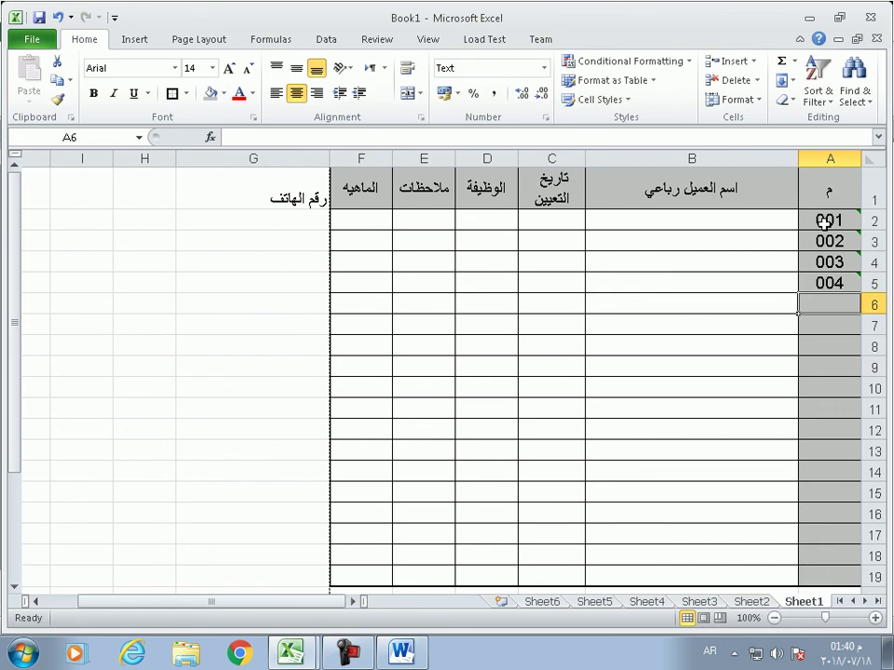
text(005)
key(Return)
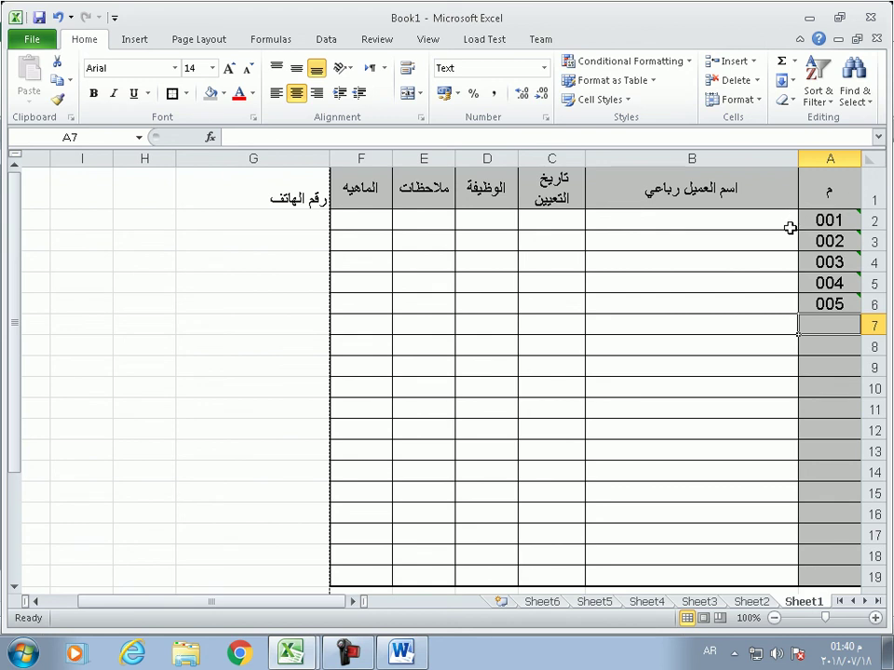
Step: Select the serial cells, then the phone-number cells G2:G17
drag(806, 223, 838, 322)
click(718, 342)
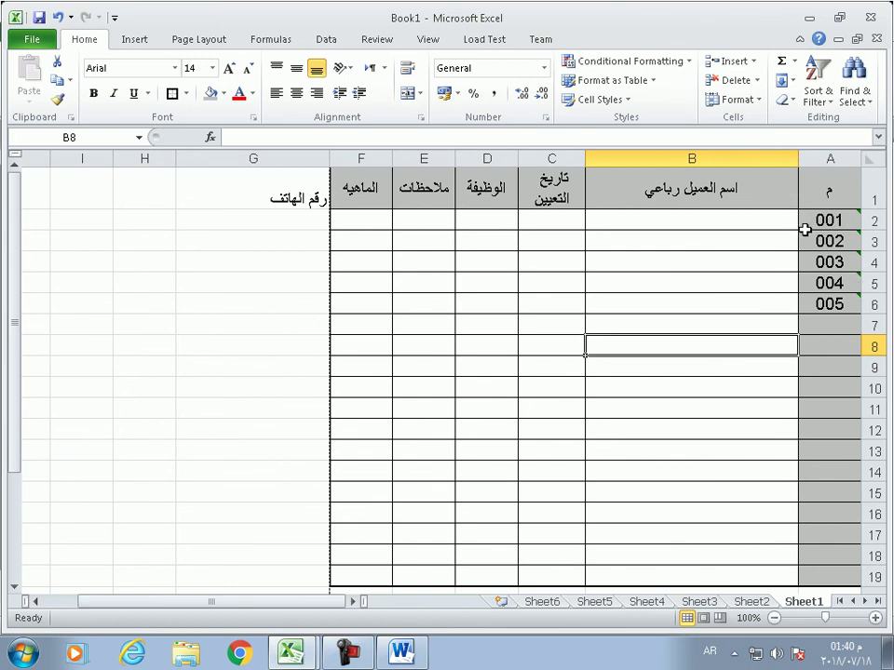
drag(298, 234, 292, 579)
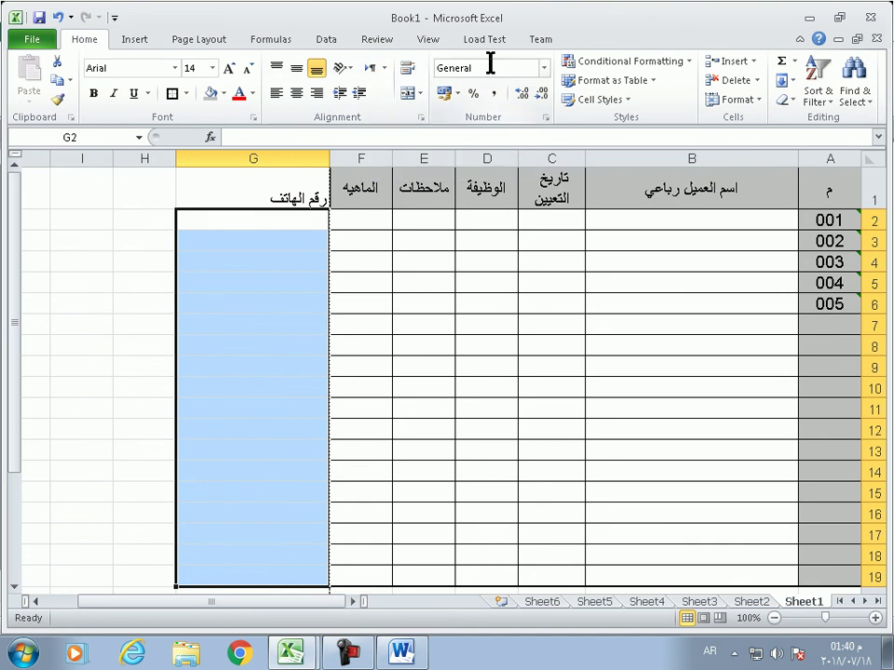
scroll(828, 259, down, 1)
scroll(723, 237, up, 1)
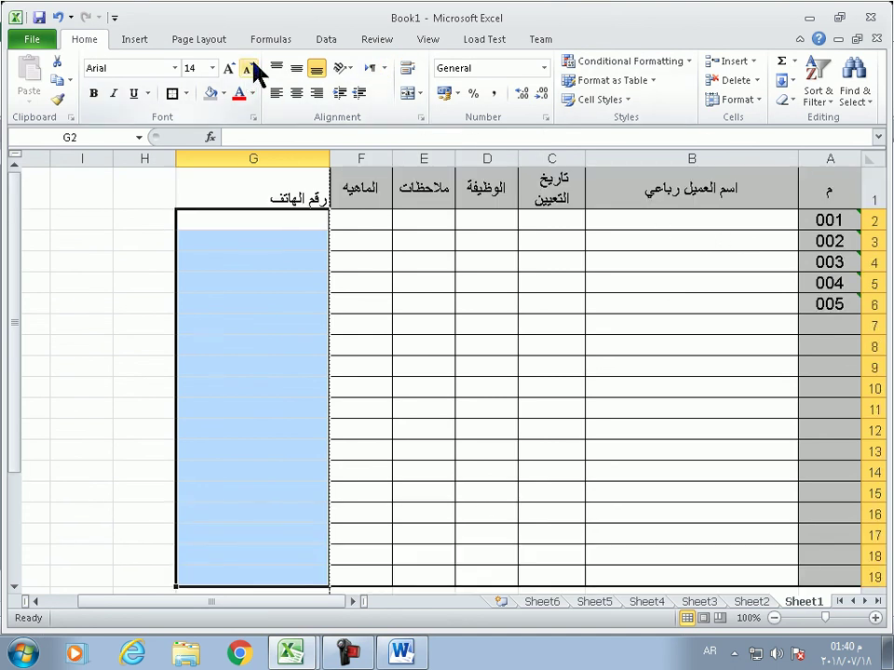
drag(270, 220, 266, 540)
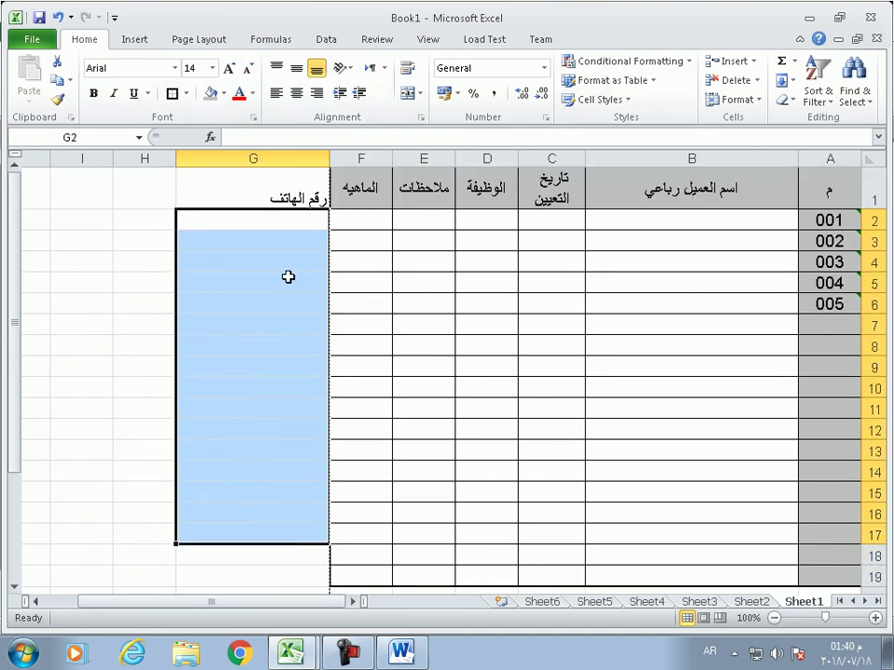
Step: Format G2 as Text and enter the first phone number; clear the mistyped number in G3
click(287, 217)
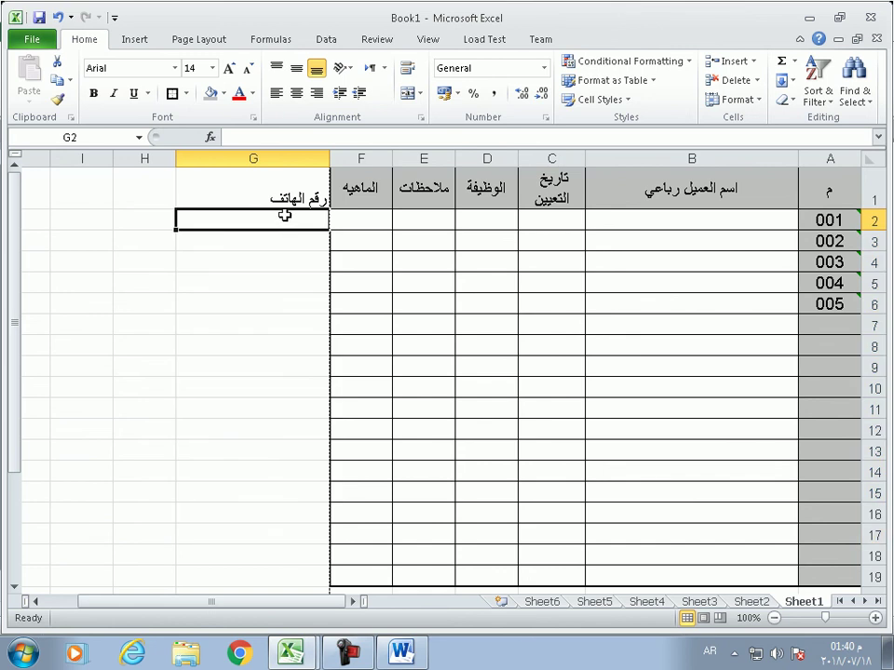
click(544, 68)
click(501, 447)
text(0106363636)
key(Return)
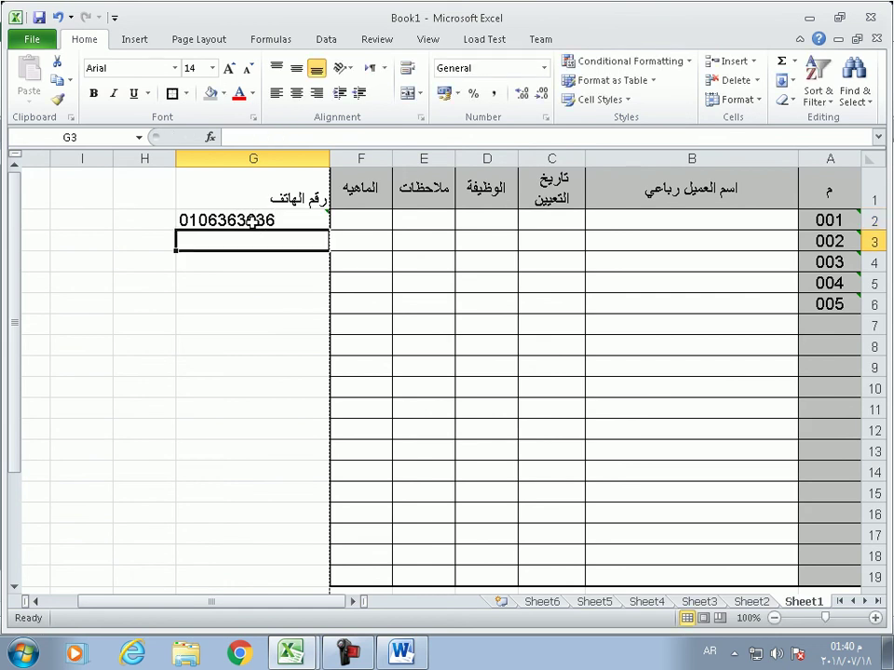
text(05545454)
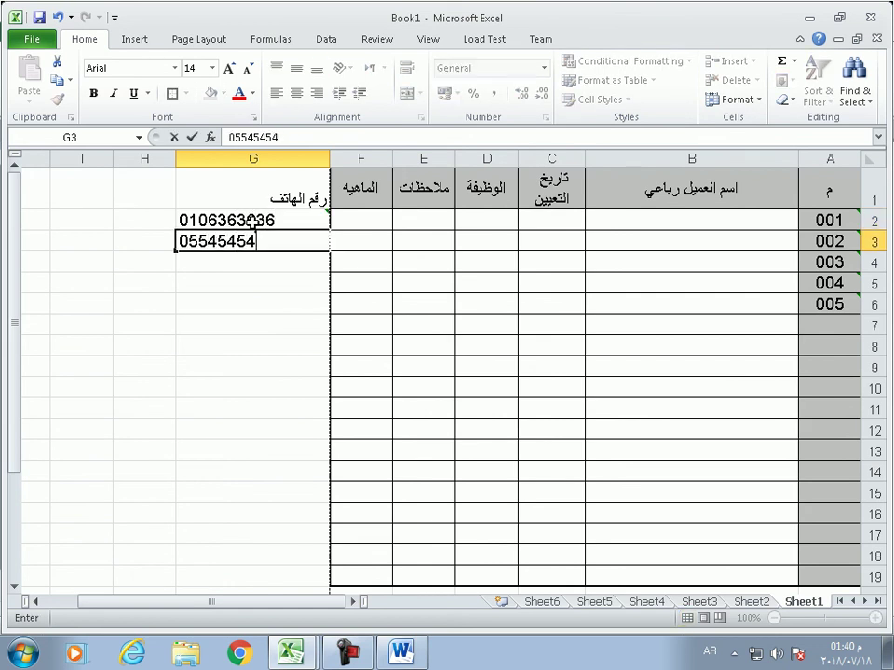
key(Return)
key(Up)
key(Delete)
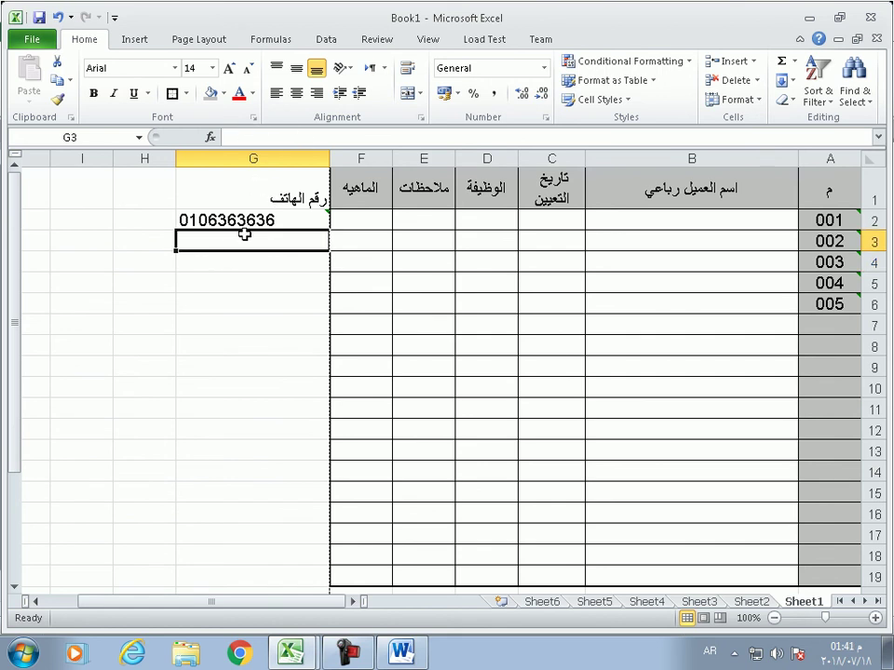
drag(244, 234, 294, 496)
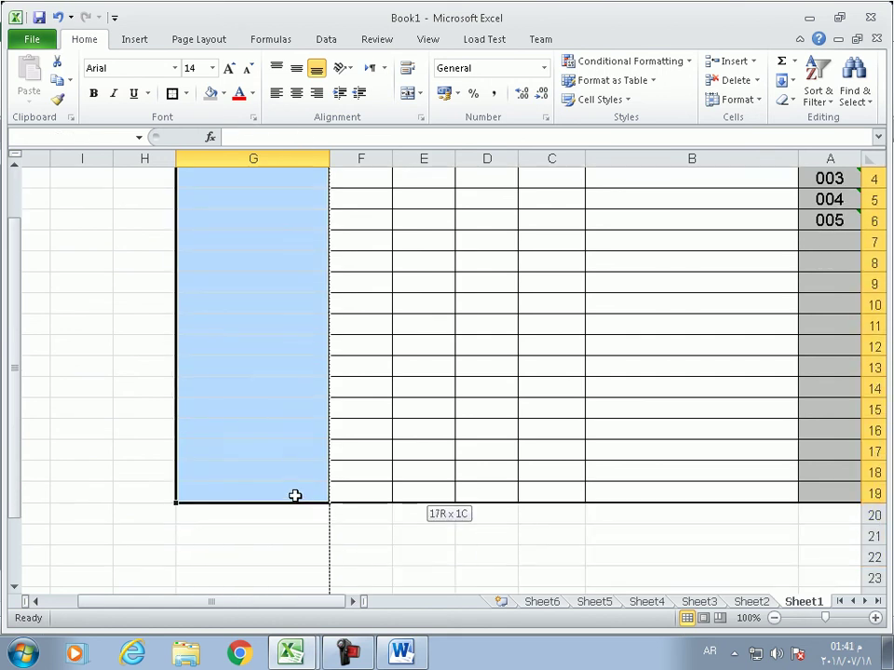
Step: Format the phone cells G3:G19 as Text
scroll(192, 463, up, 1)
click(543, 68)
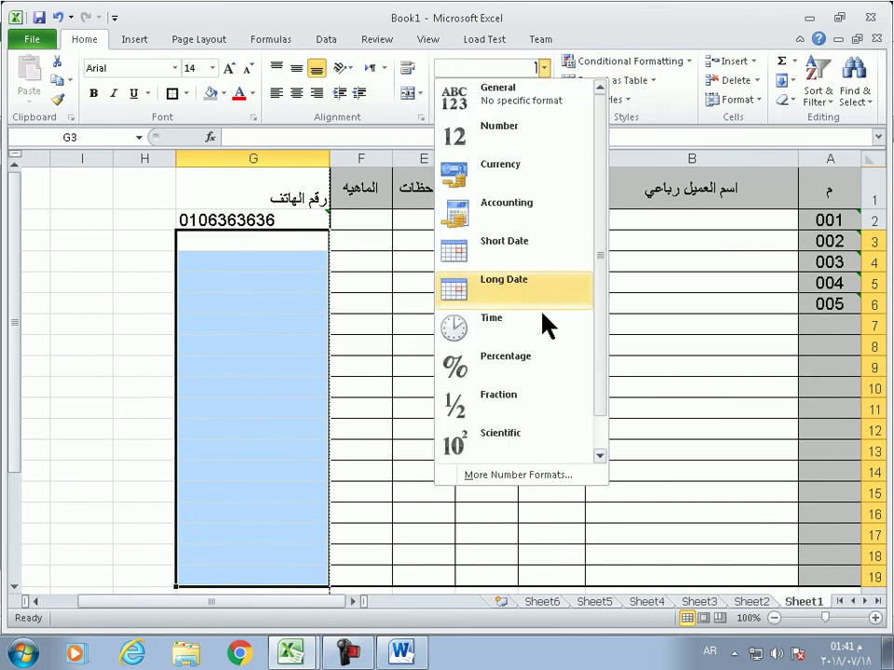
scroll(547, 372, down, 1)
click(281, 398)
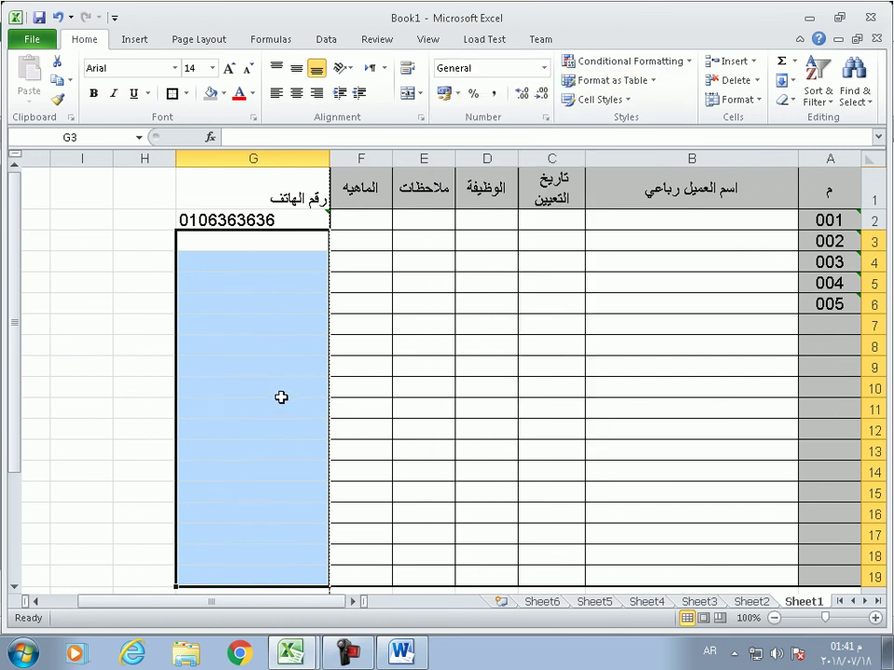
click(874, 159)
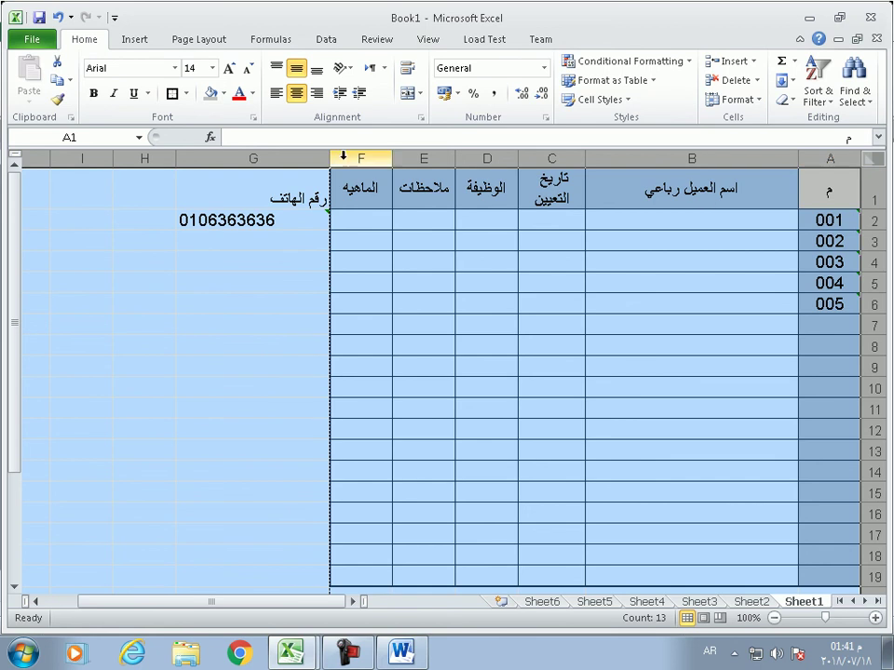
mouse_move(293, 241)
mouse_down()
mouse_move(269, 385)
mouse_move(258, 574)
mouse_up()
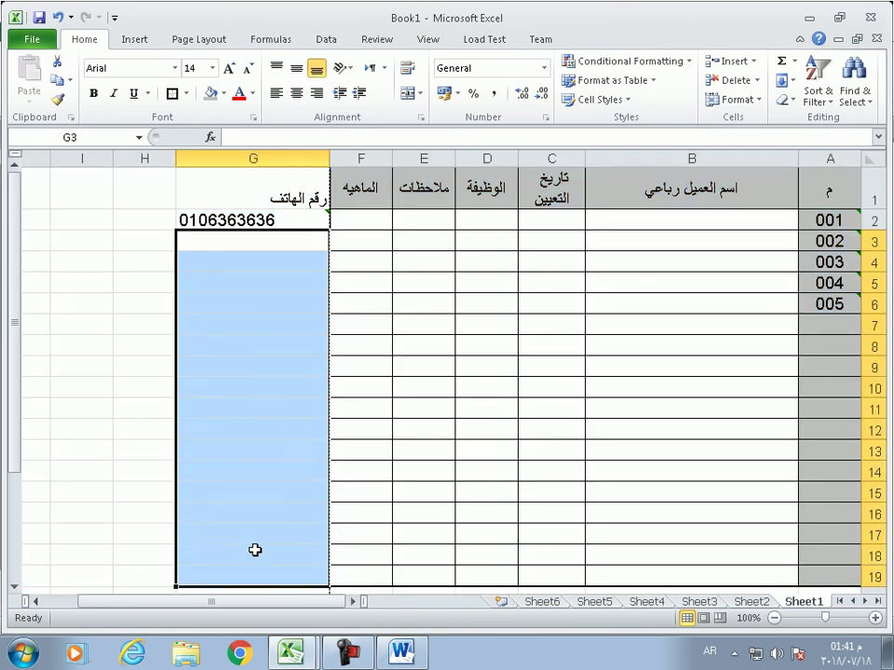
click(543, 69)
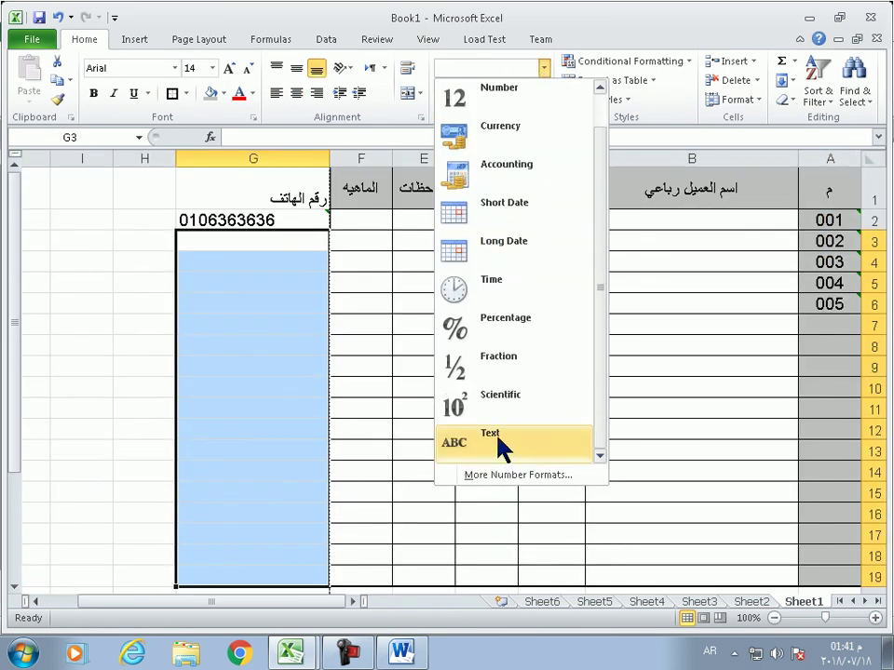
click(503, 443)
click(281, 250)
Step: Enter 0656565, 055454 and 05504 in G3–G5, then resize column G
text(0)
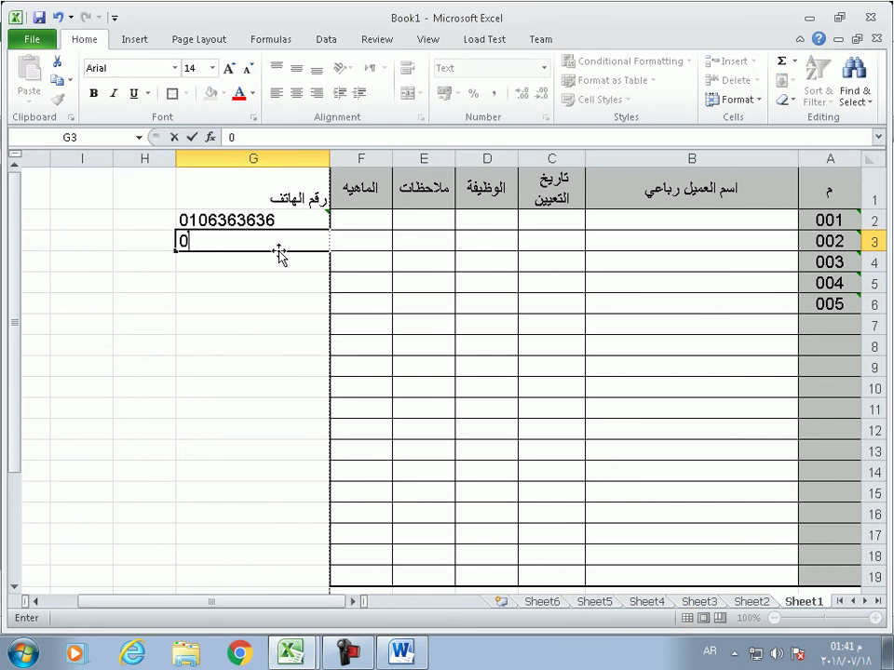
text(656565)
key(Return)
text(055454)
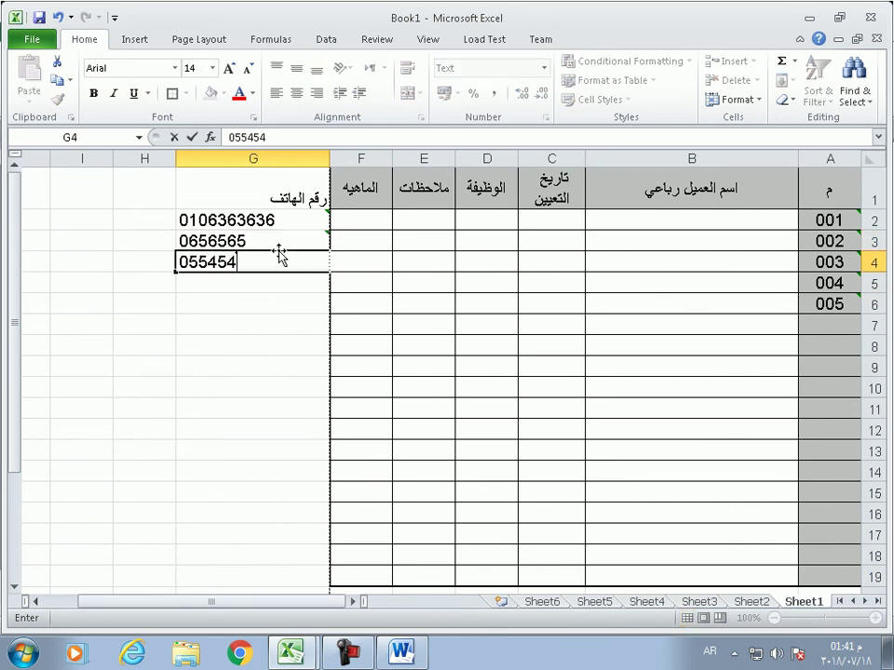
key(Return)
text(05504)
key(Return)
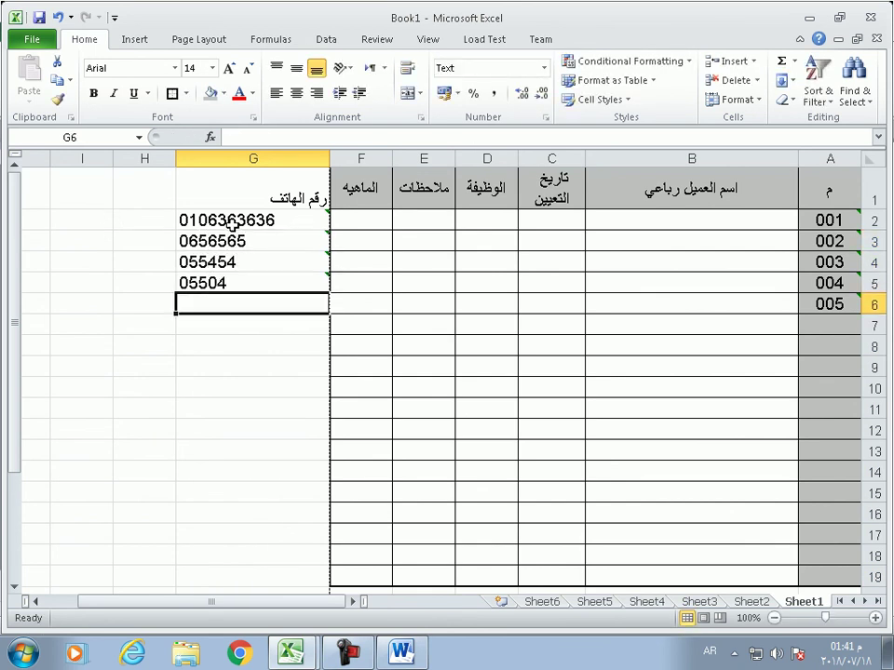
key(Up)
key(Up)
key(Up)
mouse_move(176, 166)
mouse_down()
mouse_move(265, 165)
mouse_move(187, 156)
mouse_up()
Step: Put today's date, 18/07/2018, into hire date cell C2 with Ctrl+;
click(296, 324)
click(493, 344)
click(531, 261)
click(506, 221)
click(547, 225)
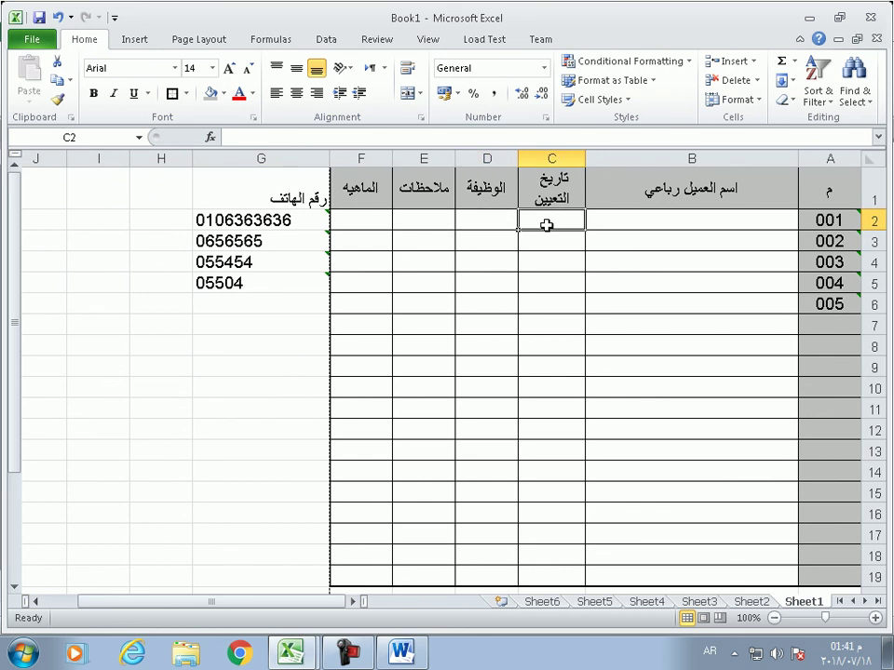
key(ctrl+semicolon)
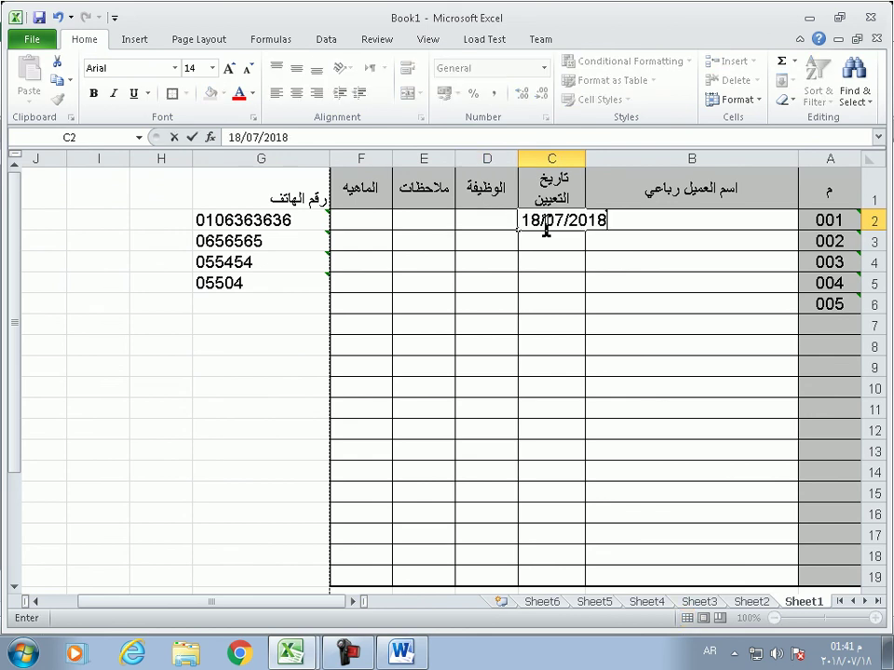
key(Return)
Step: Widen column C so the date 18/07/2018 displays fully
click(546, 226)
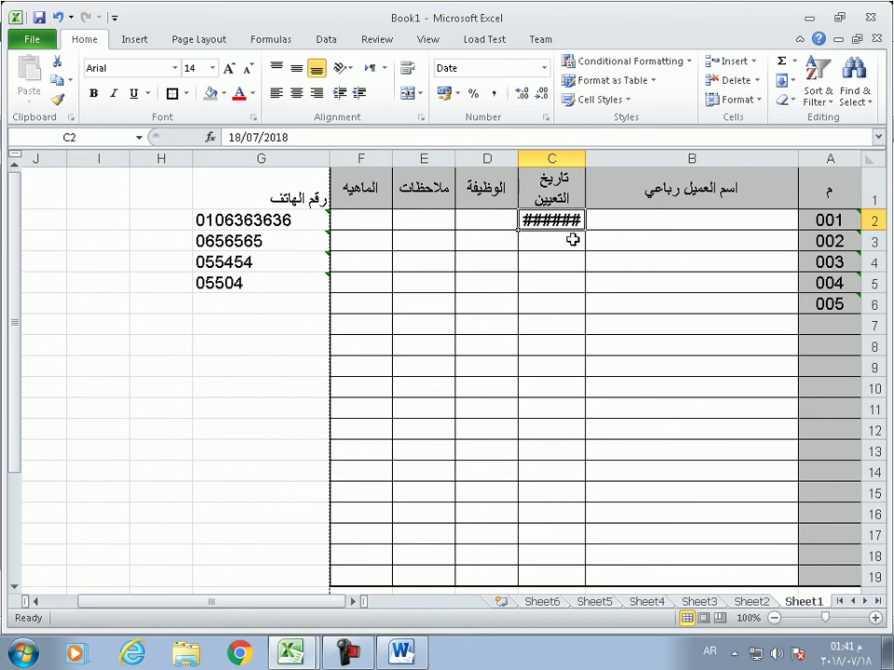
mouse_move(518, 159)
mouse_down()
mouse_move(463, 158)
mouse_move(529, 166)
mouse_move(476, 164)
mouse_move(506, 160)
mouse_up()
click(478, 170)
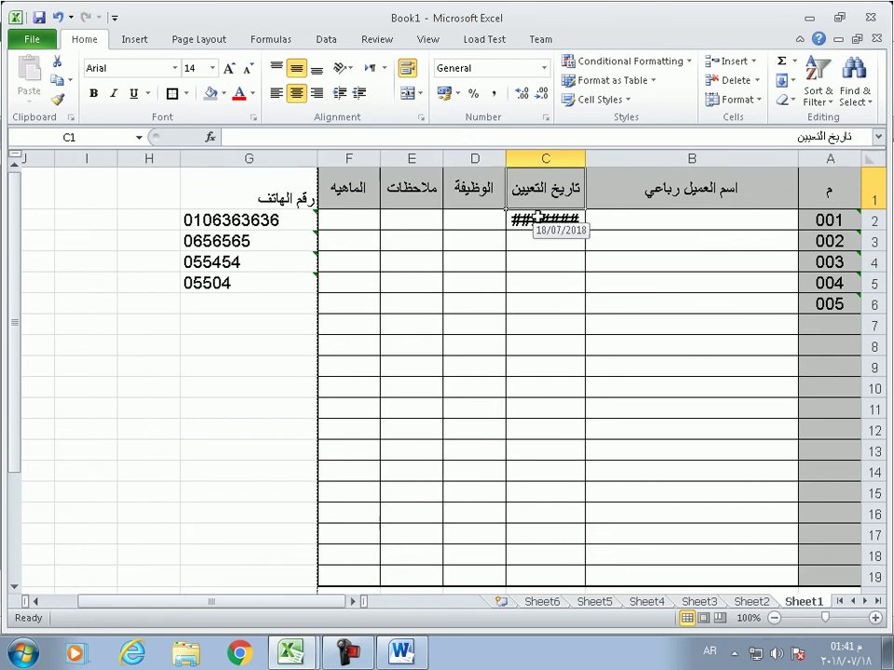
click(523, 240)
drag(506, 158, 465, 159)
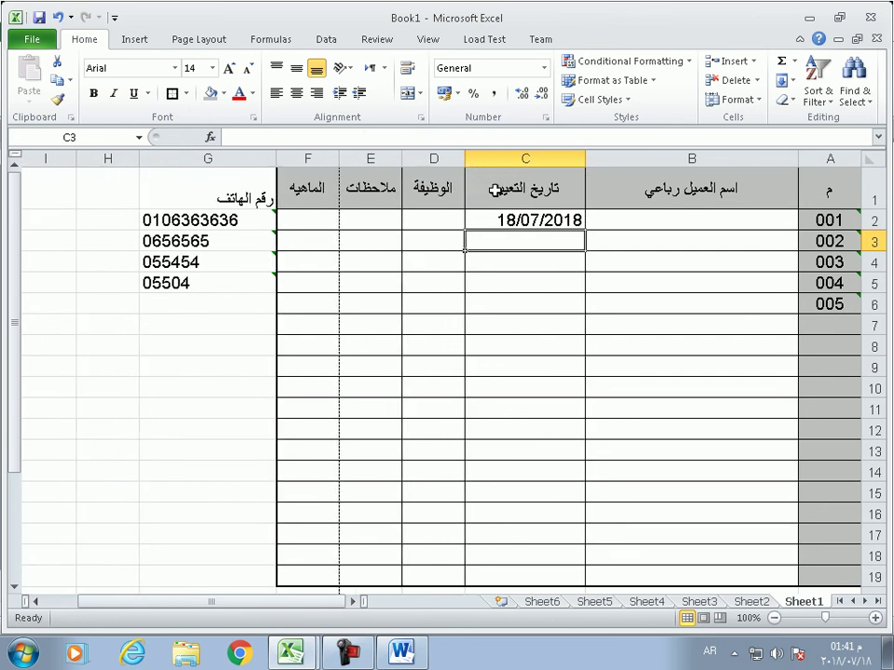
click(736, 654)
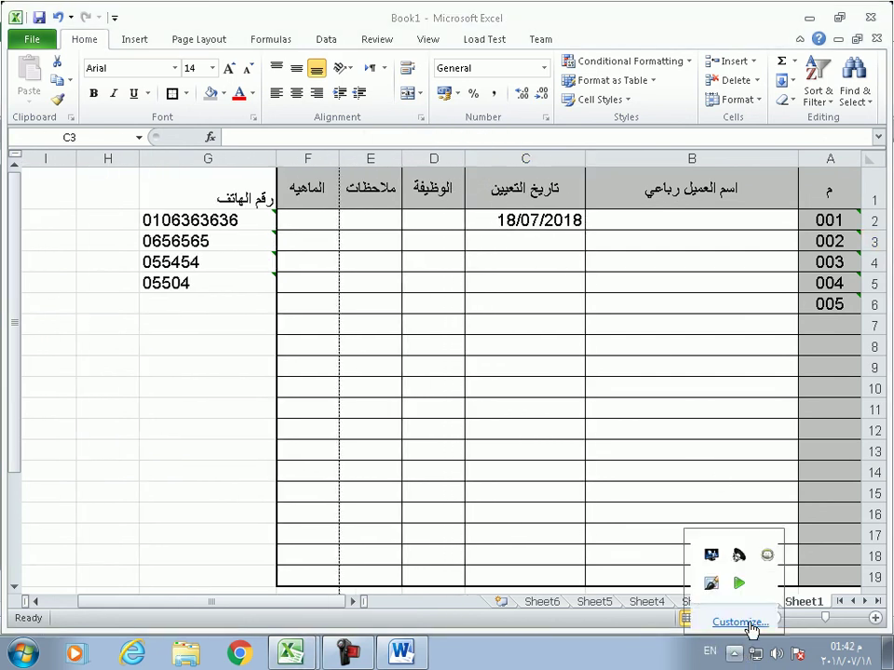
right_click(737, 583)
click(752, 478)
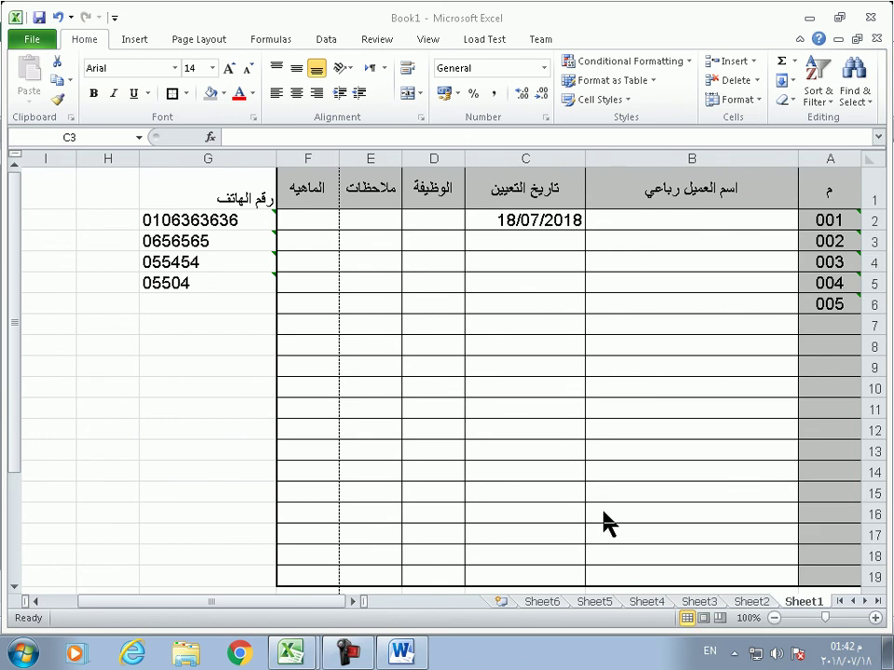